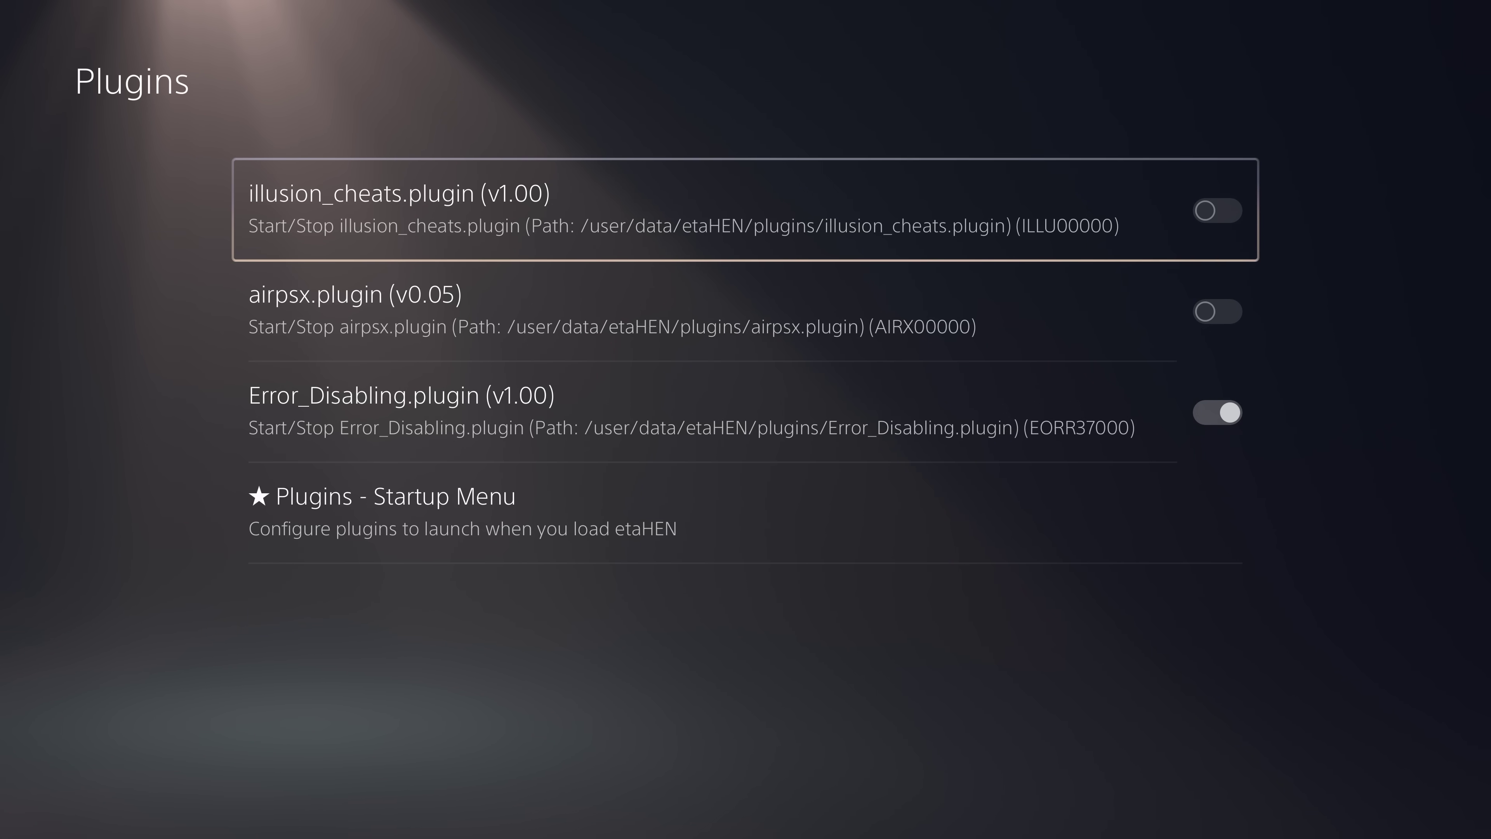
Enable airpsx.plugin (v0.05) in etaHEN's Plugins list, then bring up icon0.png's file actions in File Manager
key("Down")
key("Down")
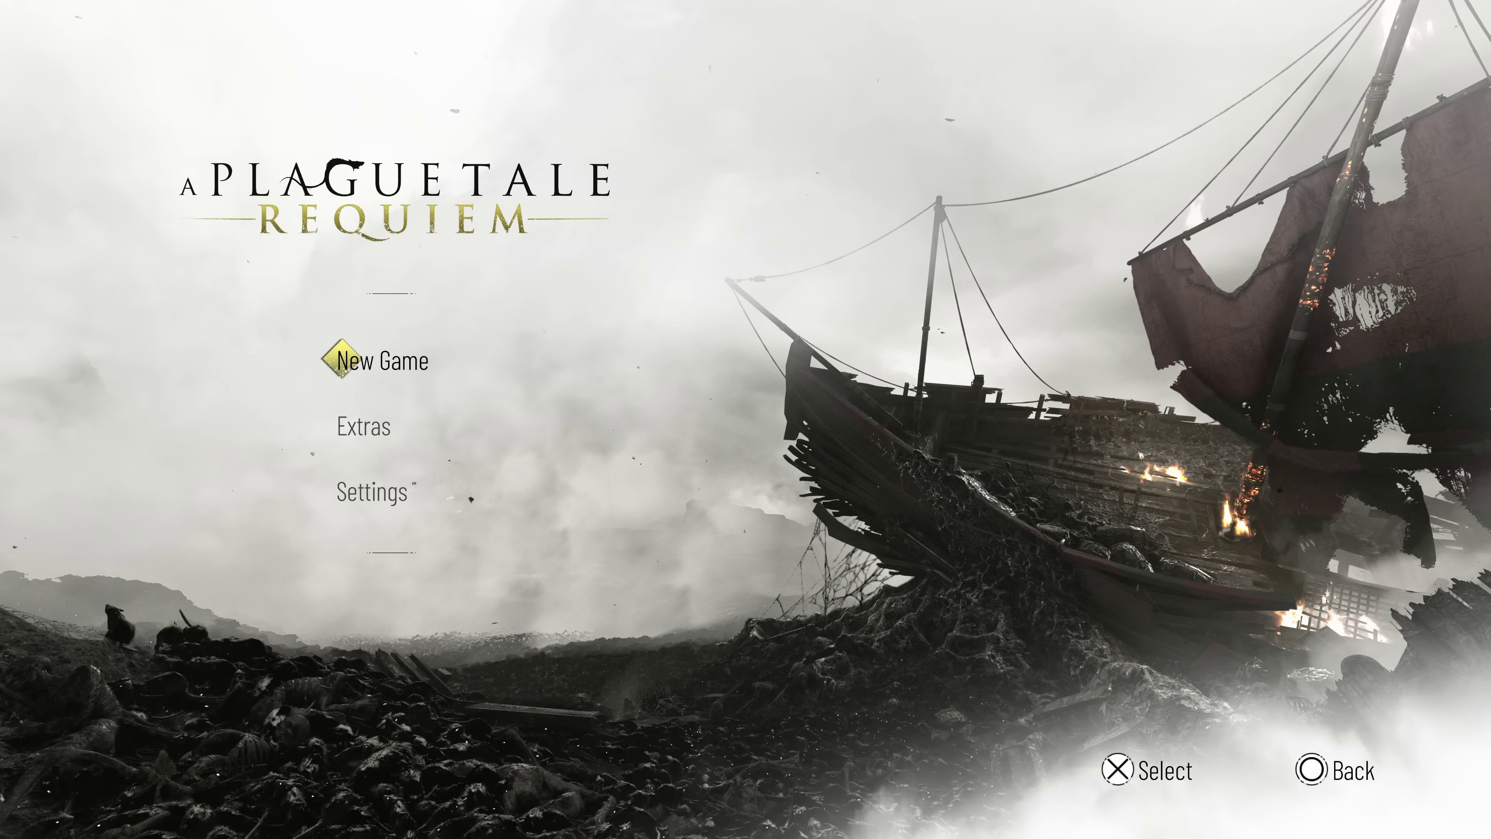
key("Down")
key("Down")
key("Up")
key("Up")
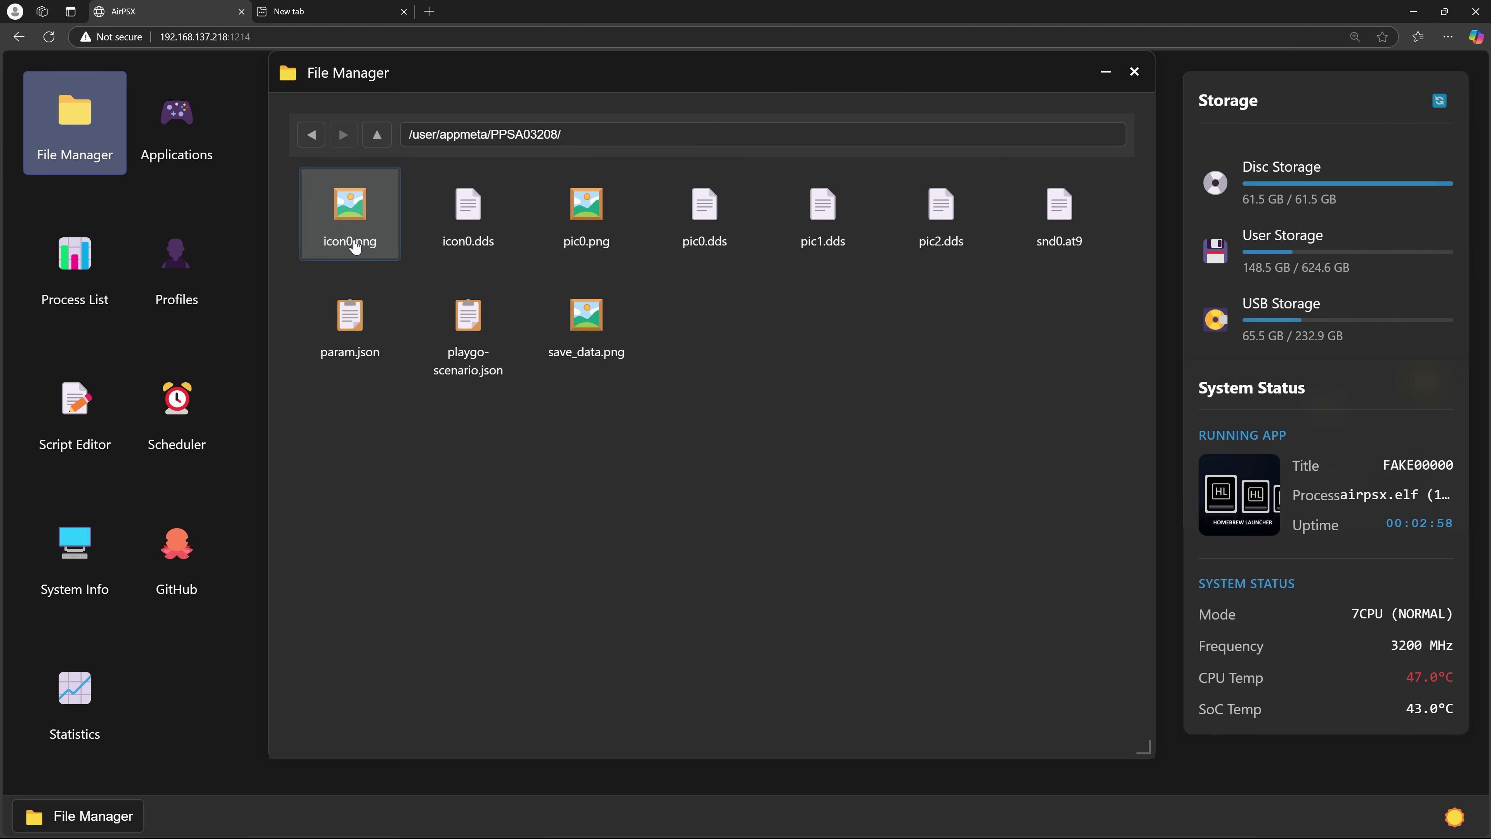
right_click(352, 235)
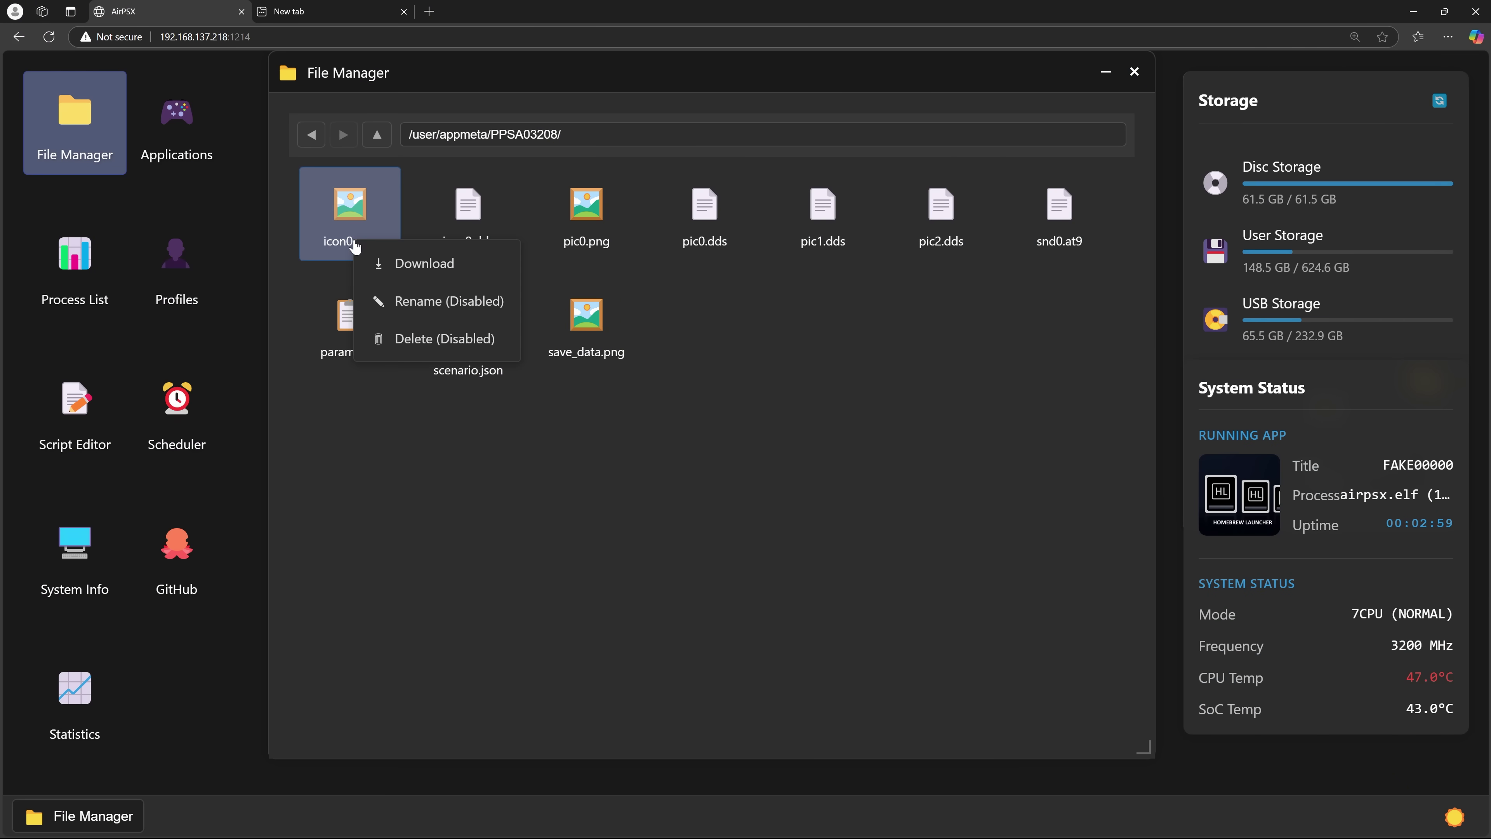
Download icon0.png from /user/appmeta/PPSA03208/ and view it in the image viewer
left_click(405, 264)
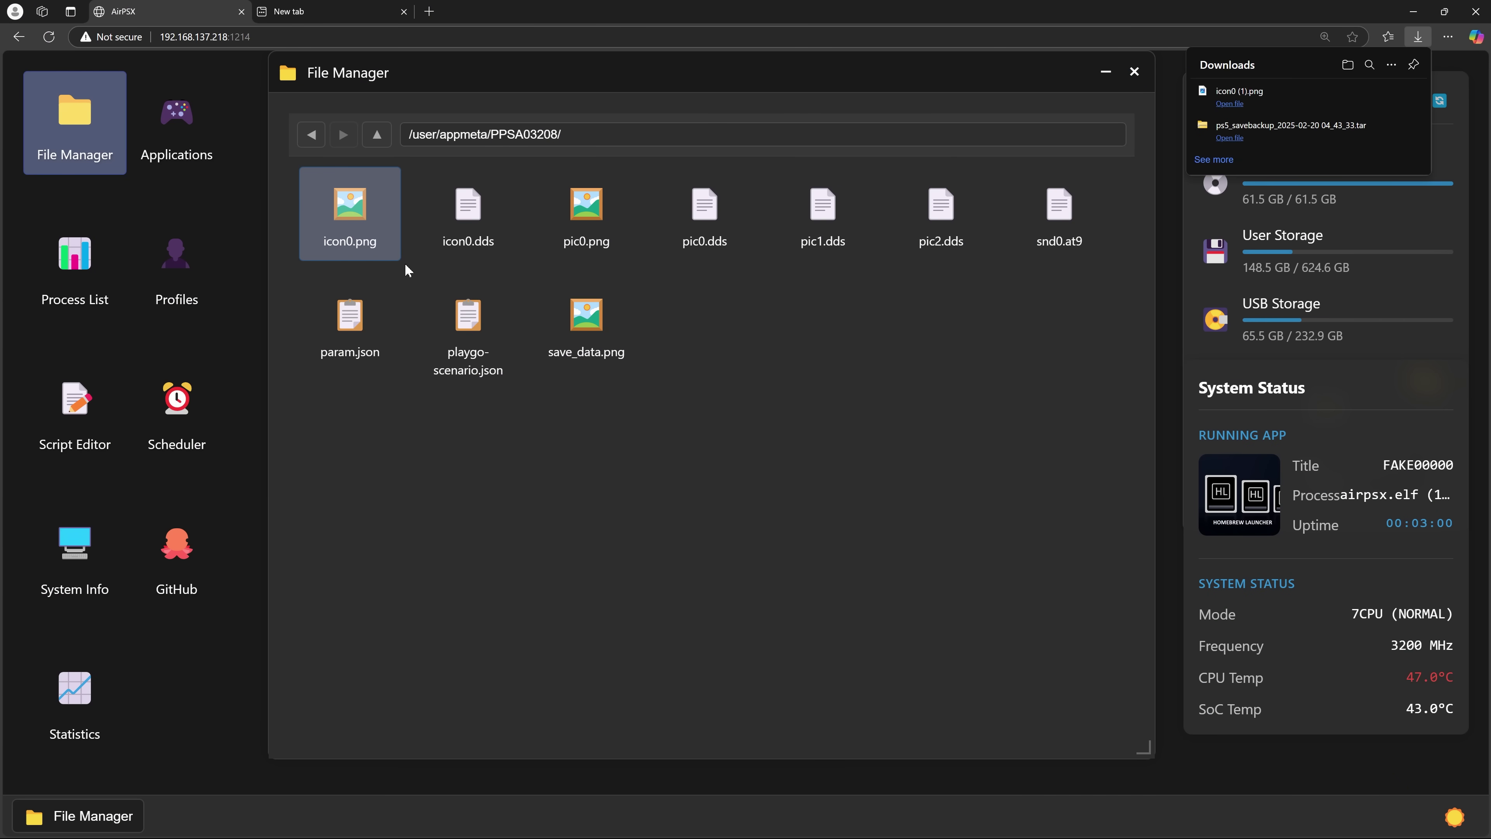
left_click(1230, 106)
left_click_drag(617, 67, 801, 260)
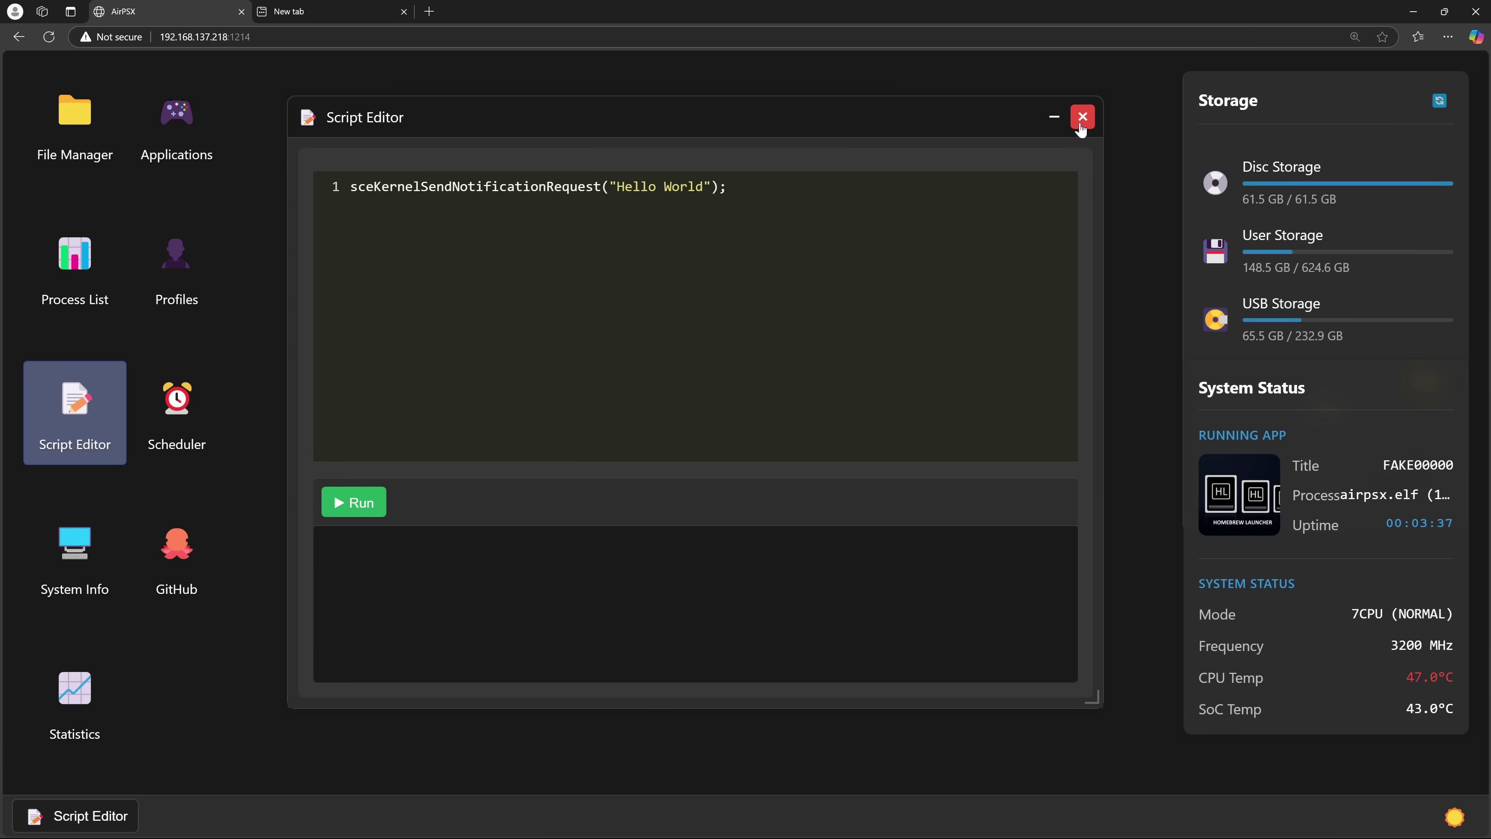
Close the Script Editor, Process List and Statistics windows to clear the web desktop
left_click(1082, 117)
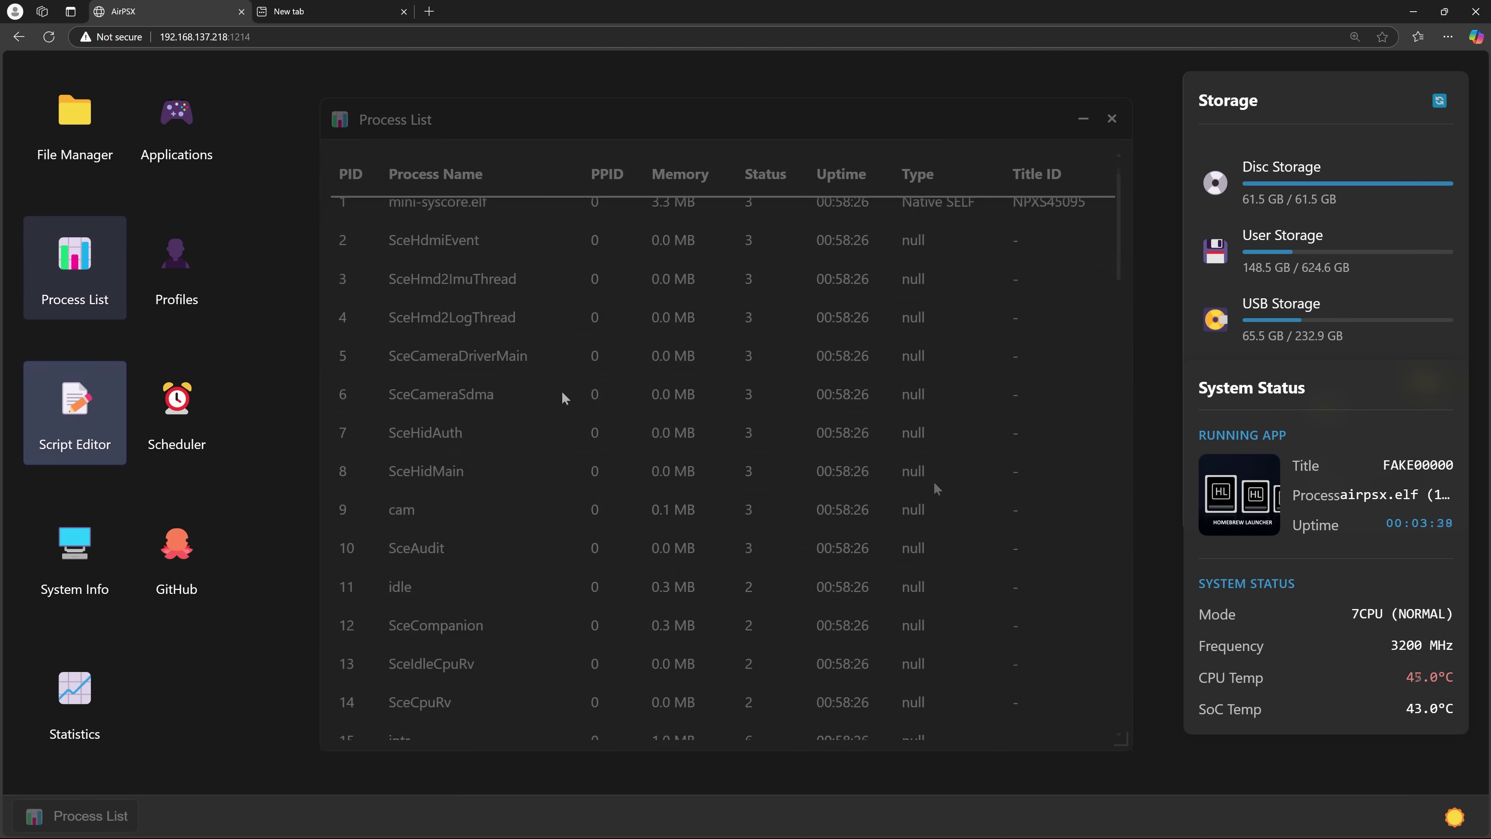
scroll(933, 486, "down", 10)
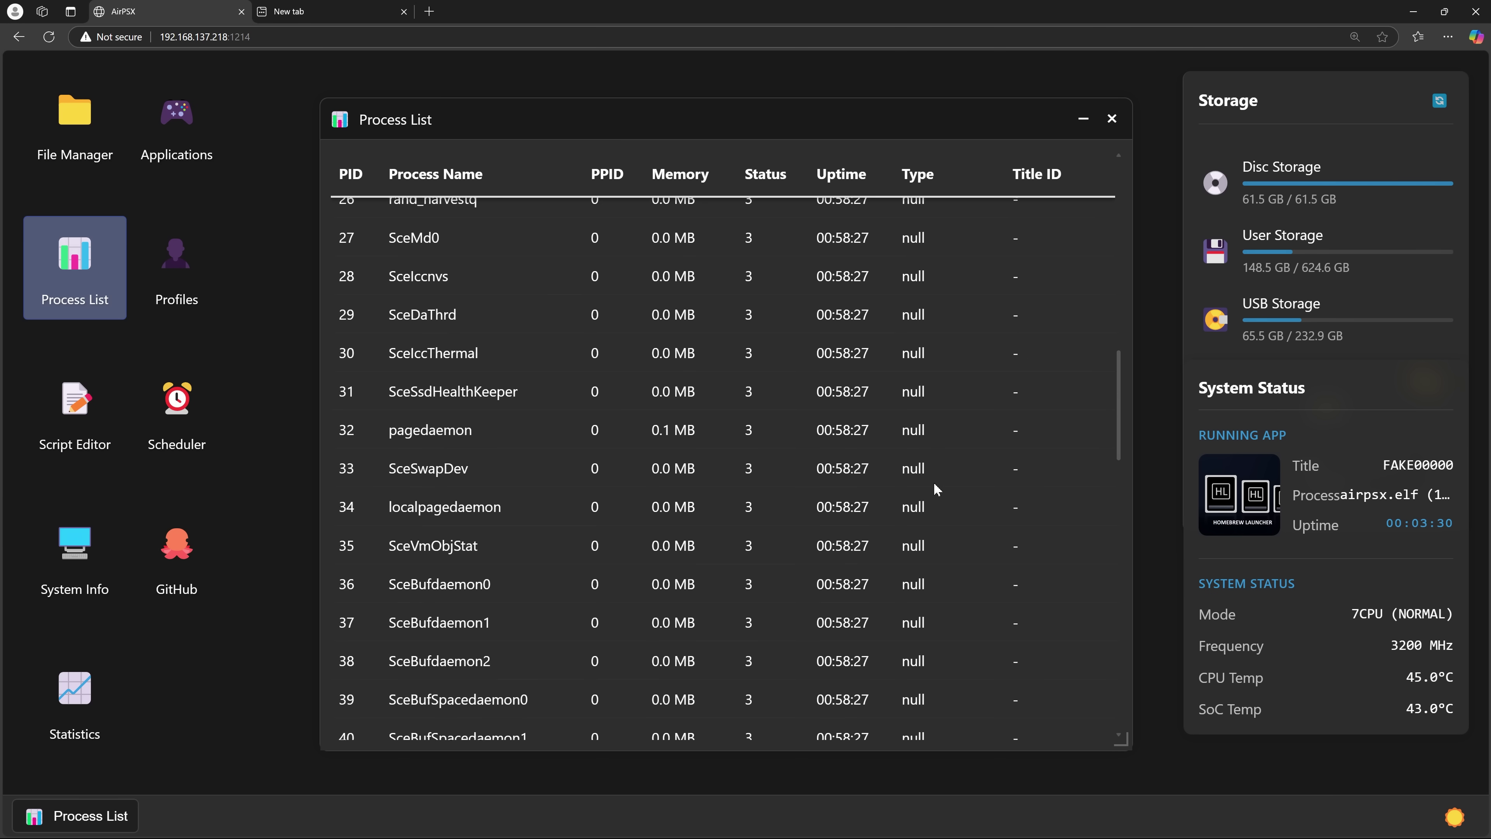
scroll(934, 489, "down", 6)
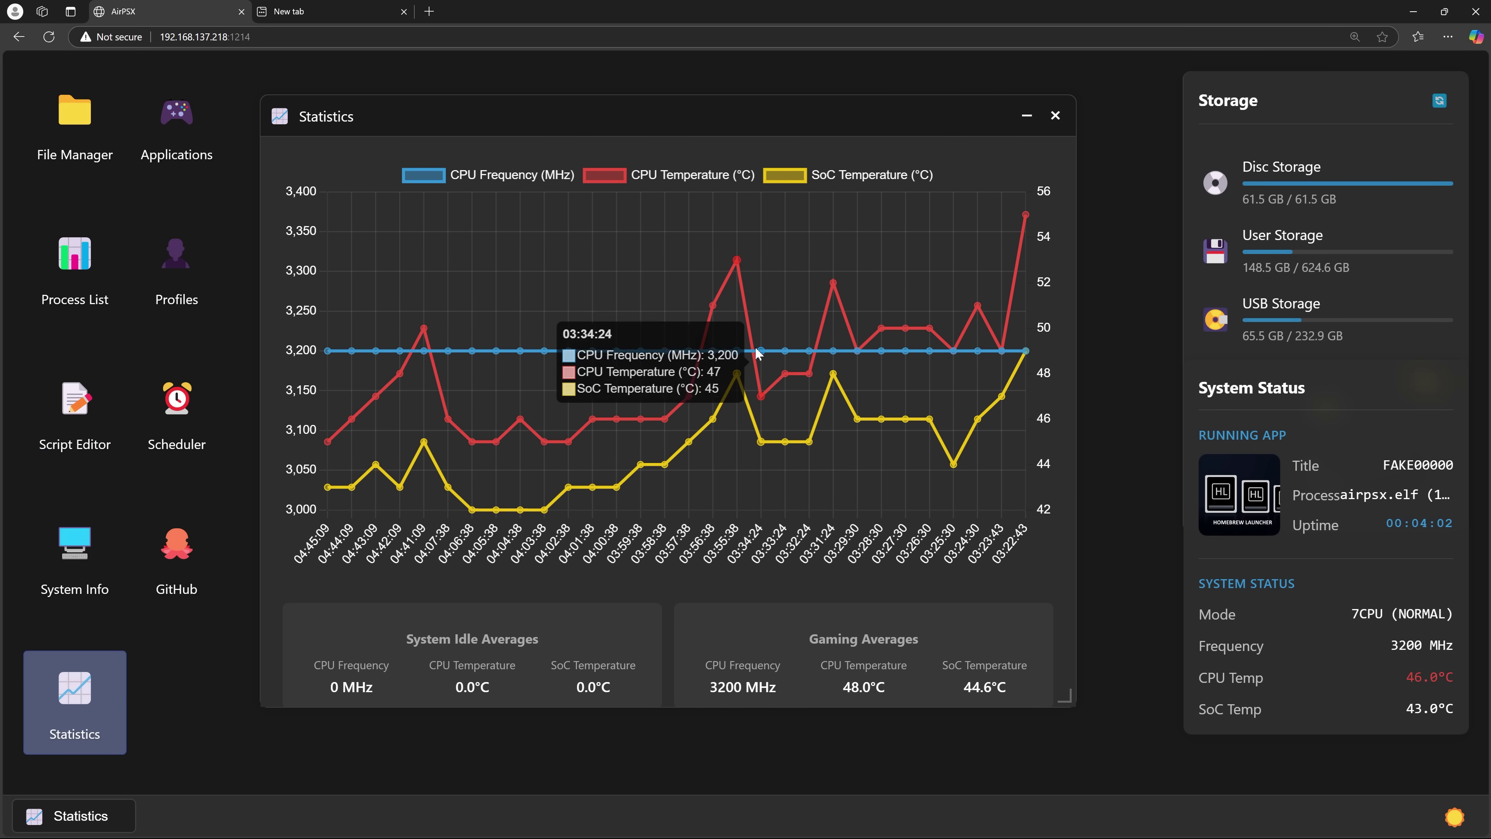
mouse_move(1025, 244)
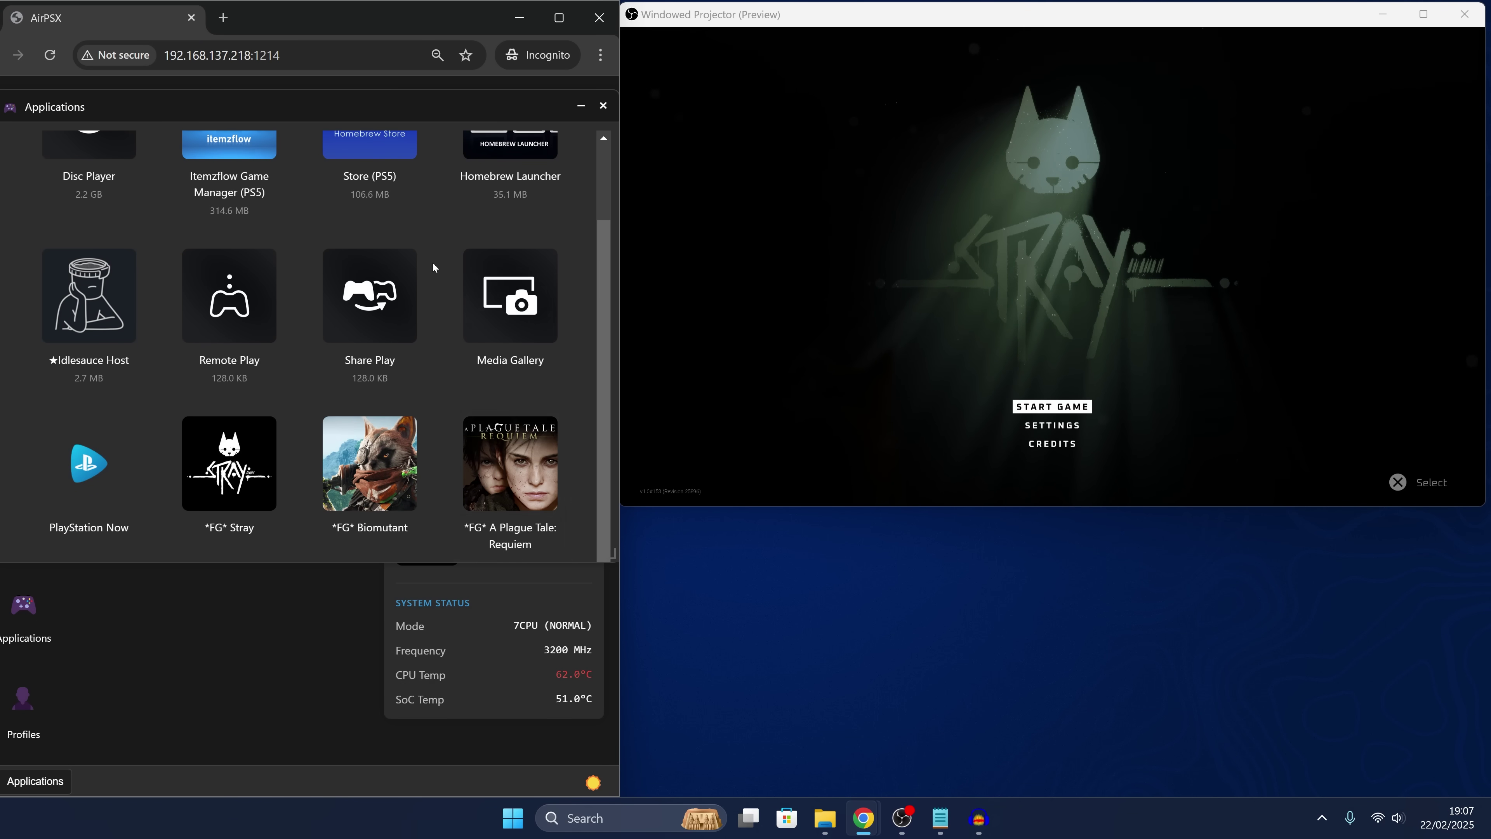
Run *FG* A Plague Tale: Requiem from its Applications tile, then dismiss the details dialog
left_click(505, 467)
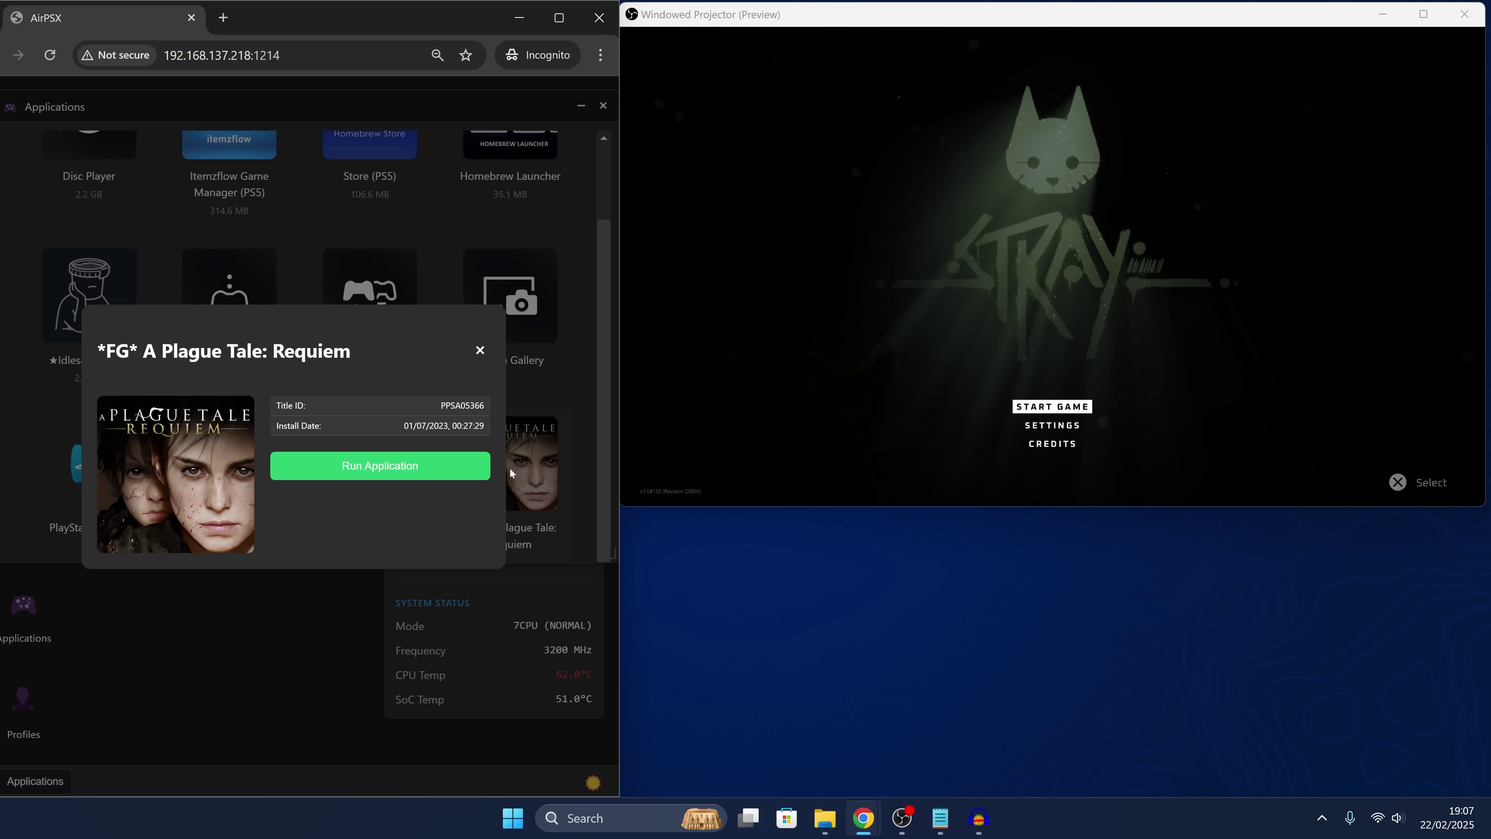
left_click(326, 465)
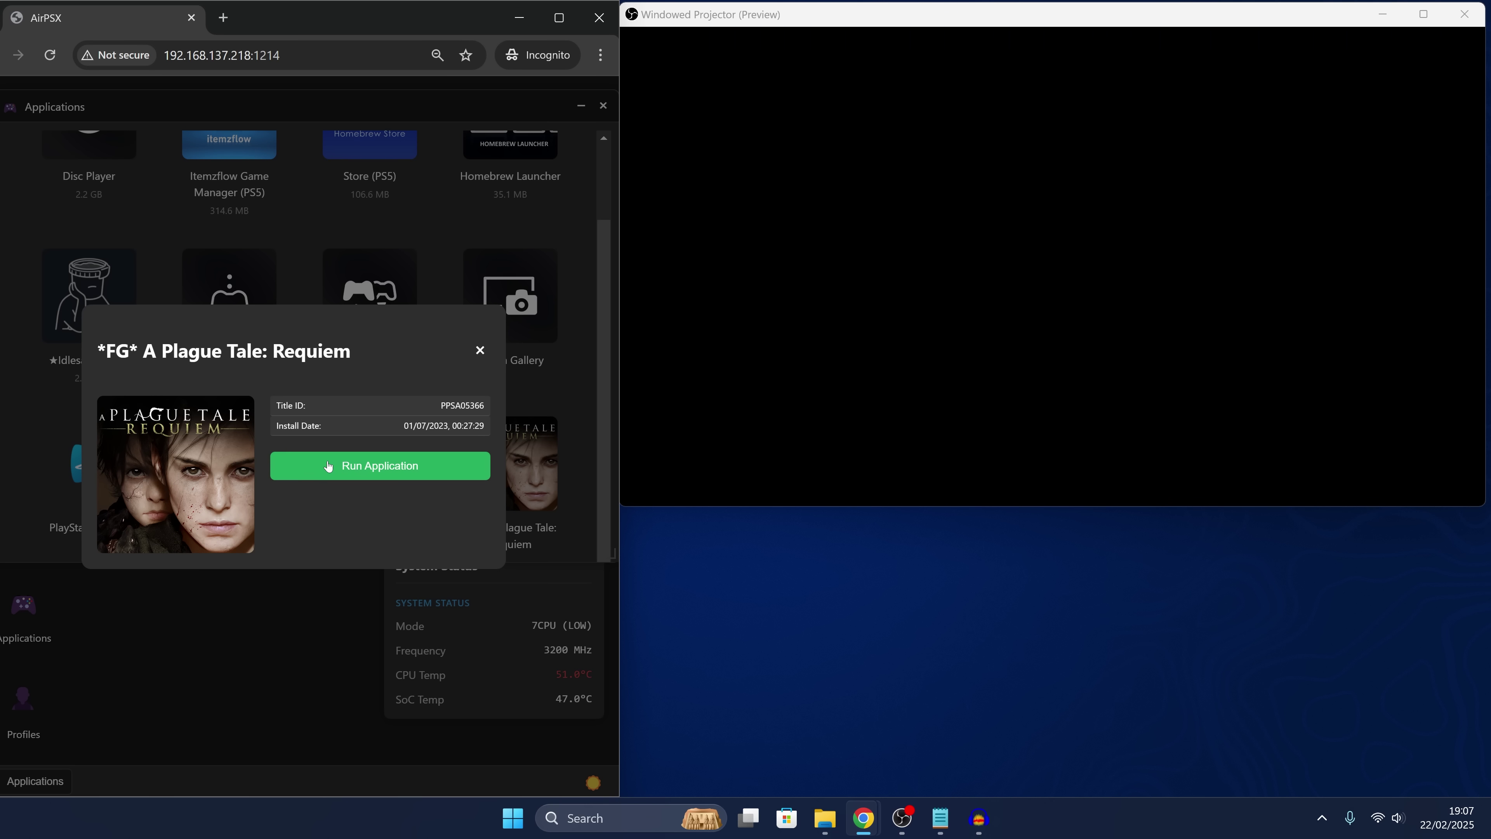
left_click(479, 352)
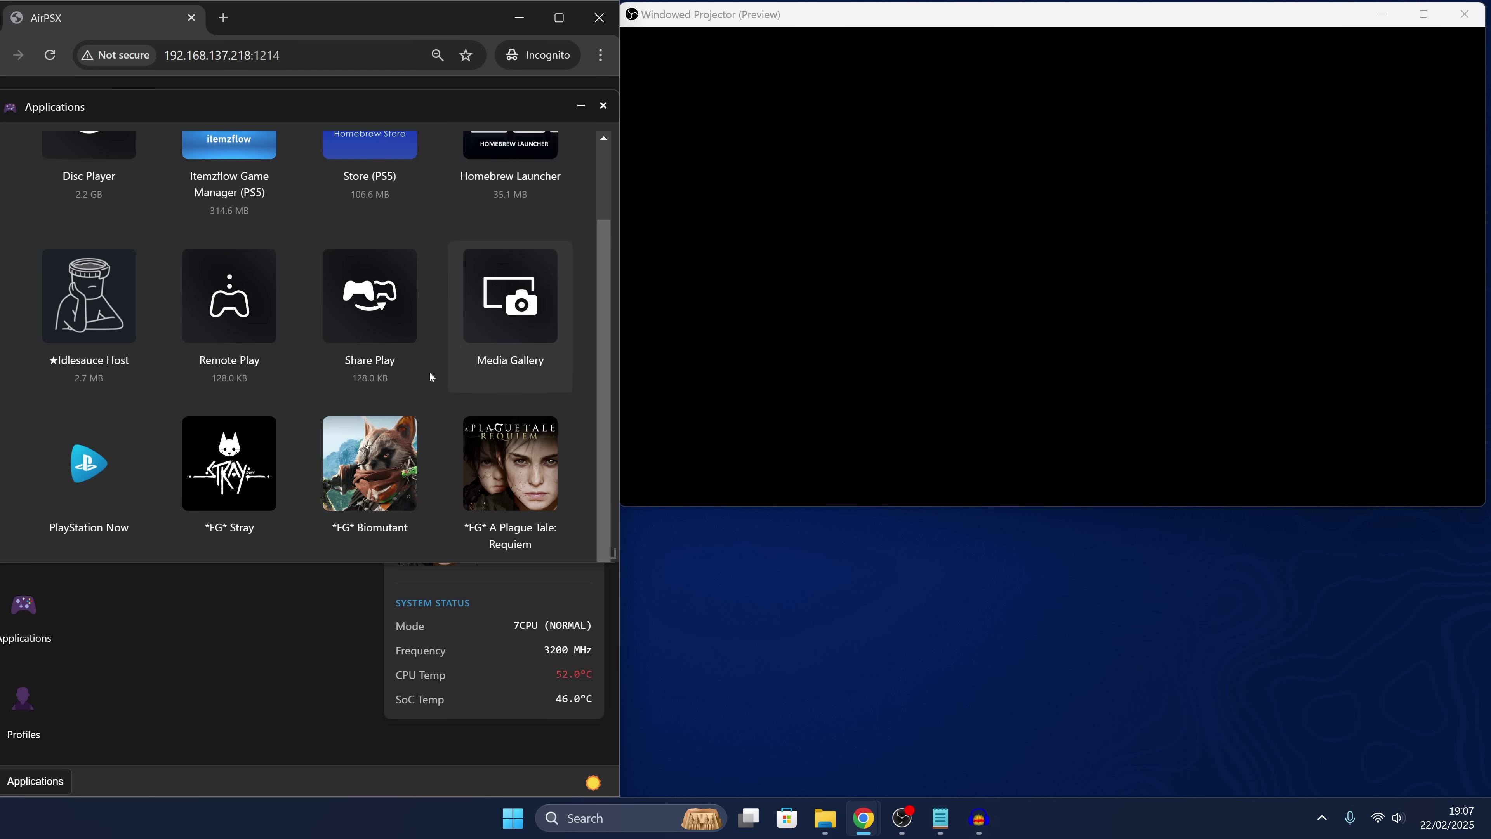
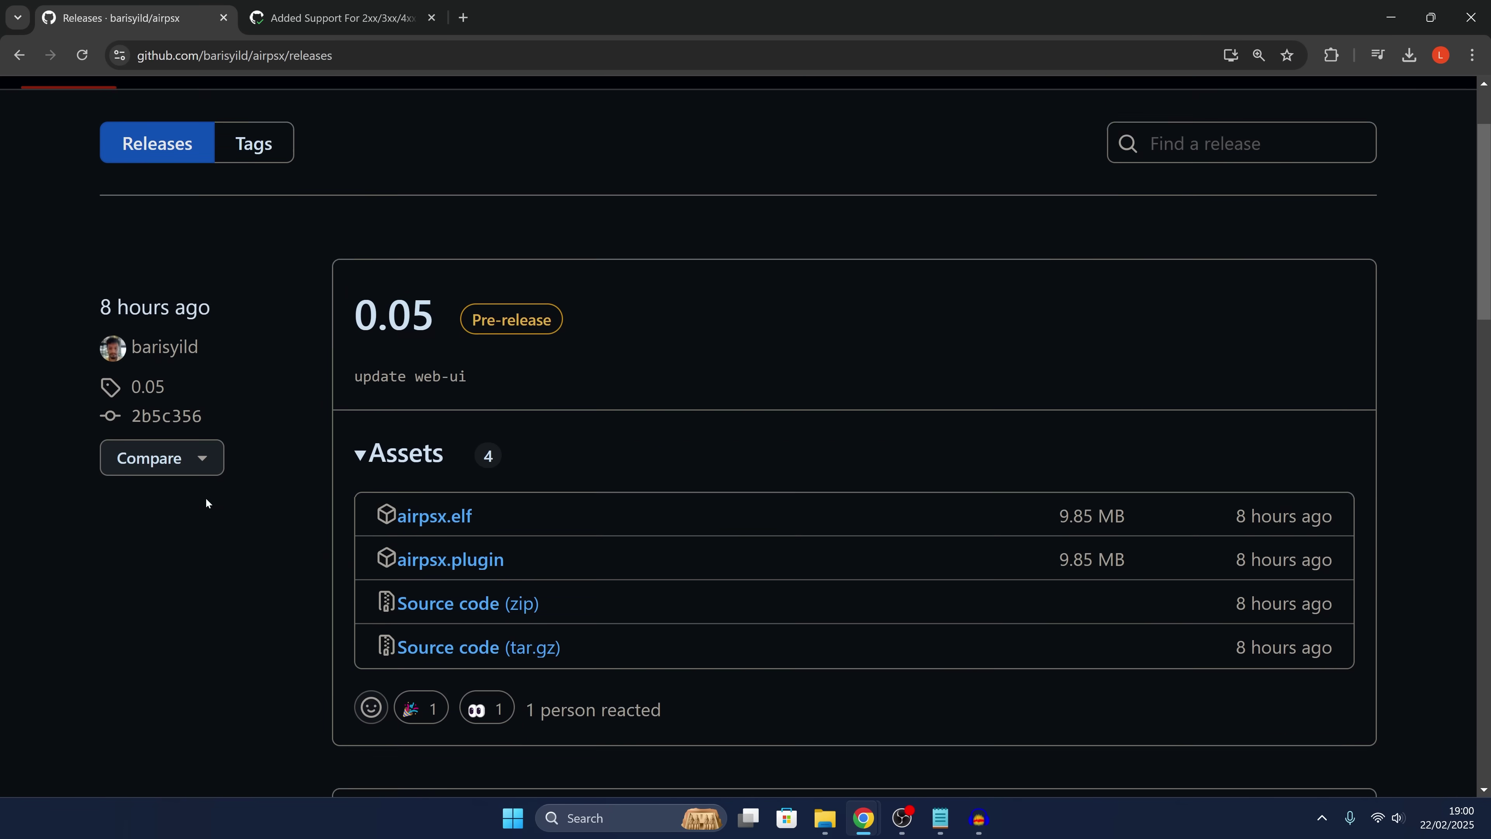
Review the airpsx 0.05 release assets and select the airpsx.plugin asset name
scroll(483, 656, "up", 2)
scroll(633, 518, "down", 3)
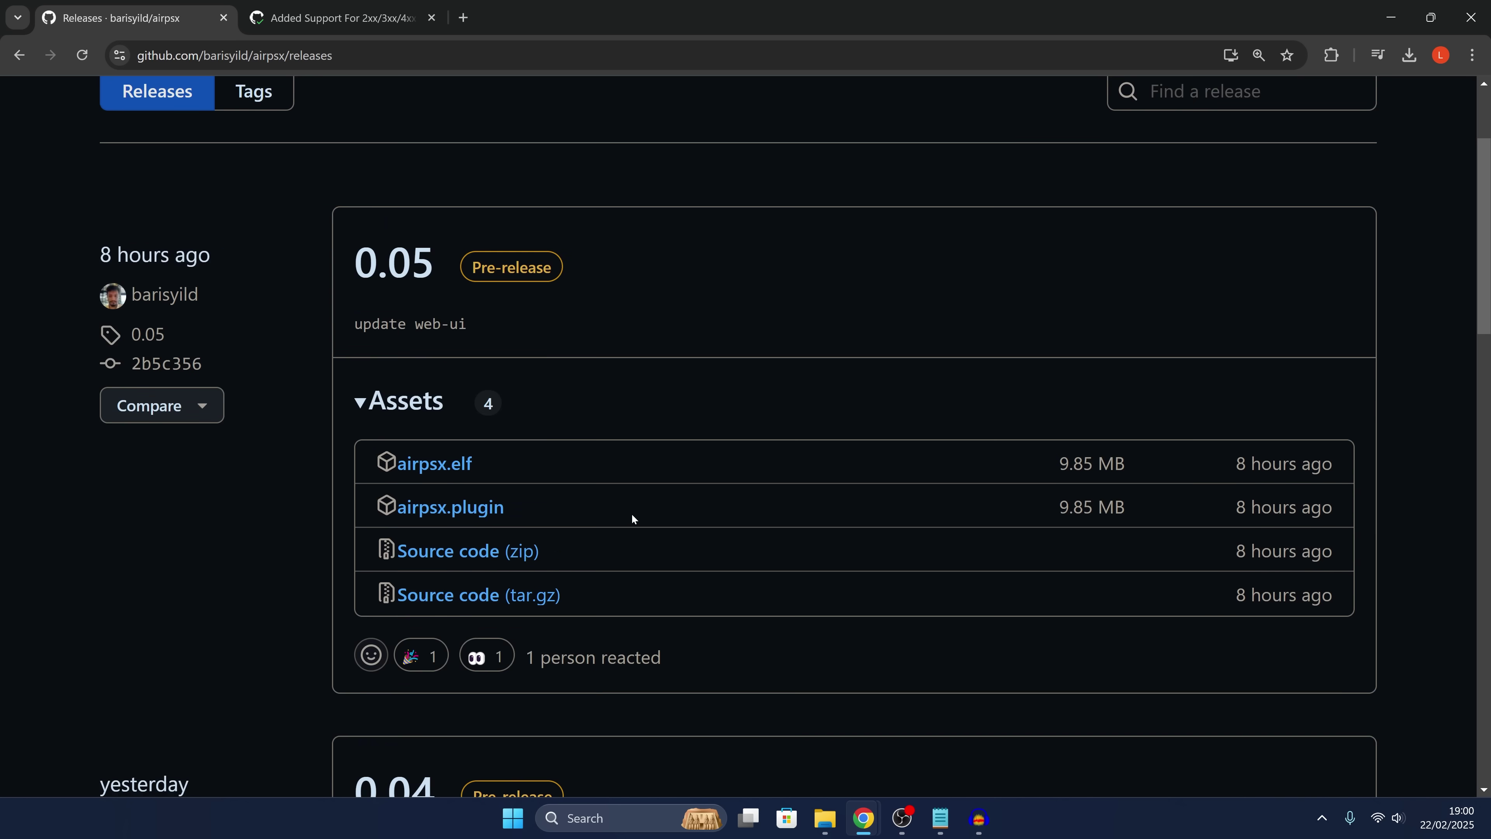
triple_click(470, 509)
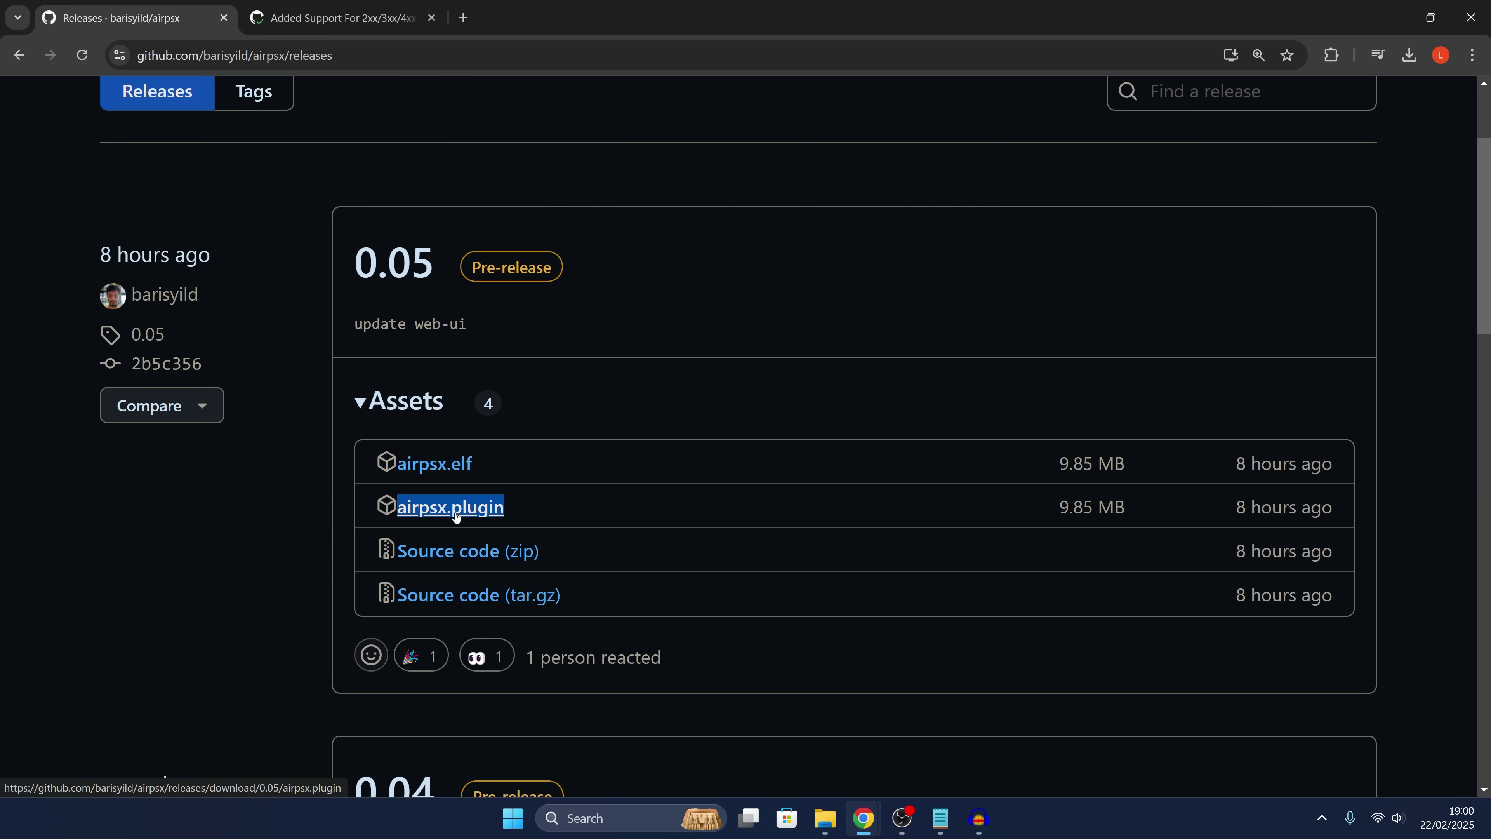
scroll(592, 492, "up", 3)
Switch to the etaHEN-Plugins CI run #50 and check its etaHEN-SDK-Binaries artifact
key("ctrl+Tab")
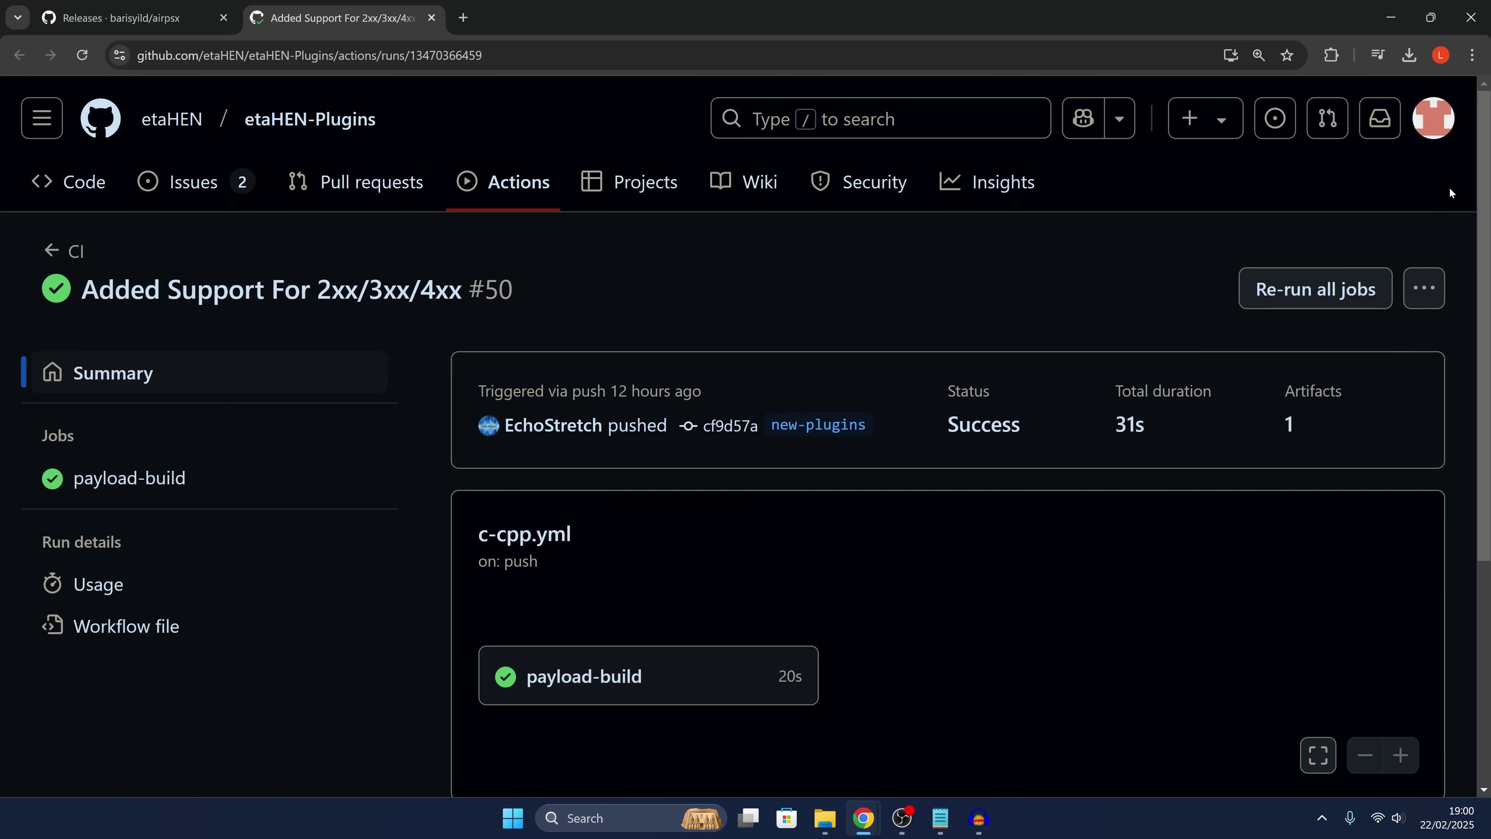
scroll(936, 531, "down", 5)
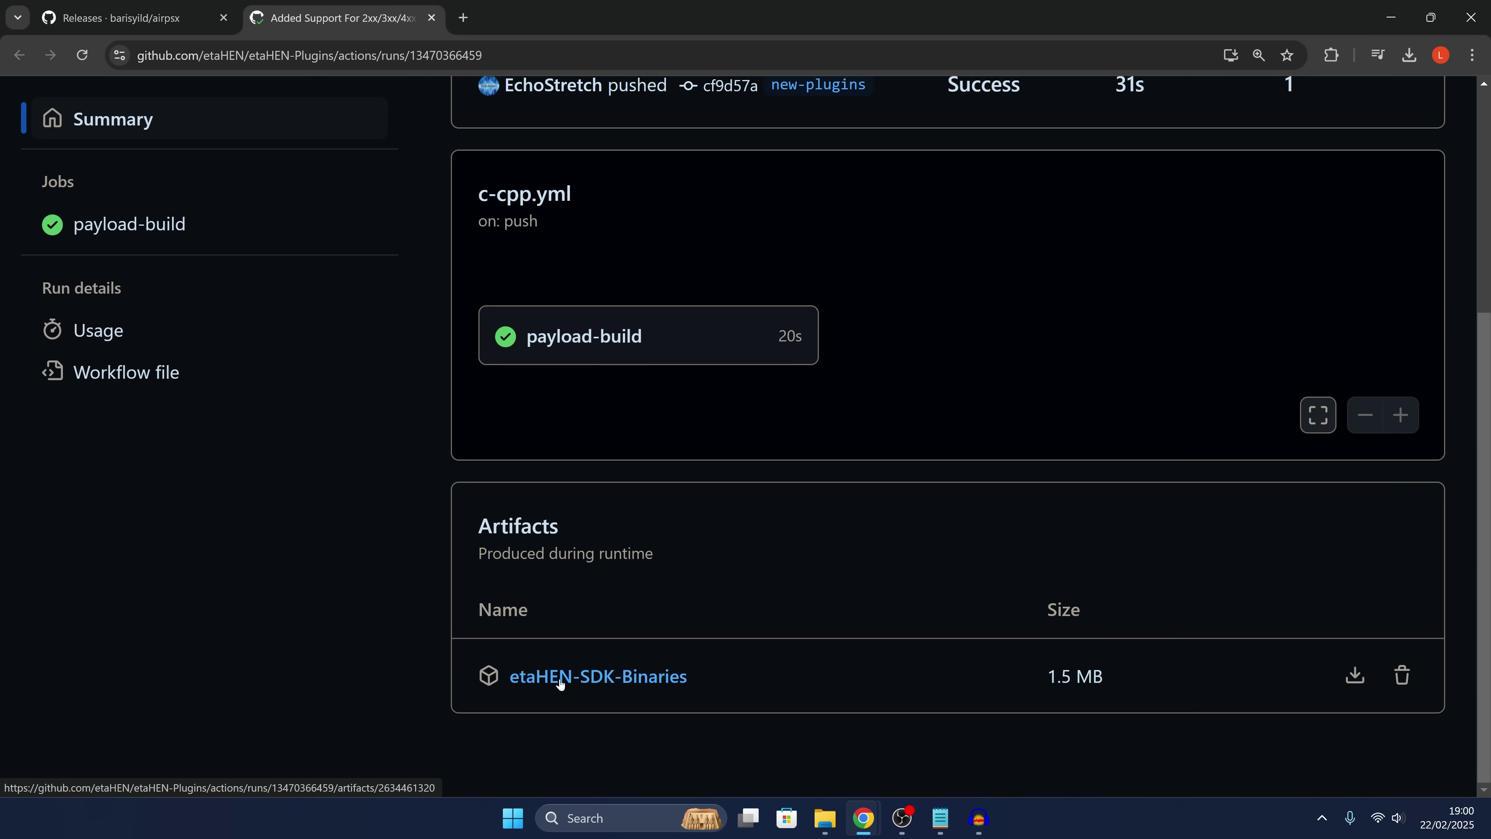
scroll(669, 502, "up", 5)
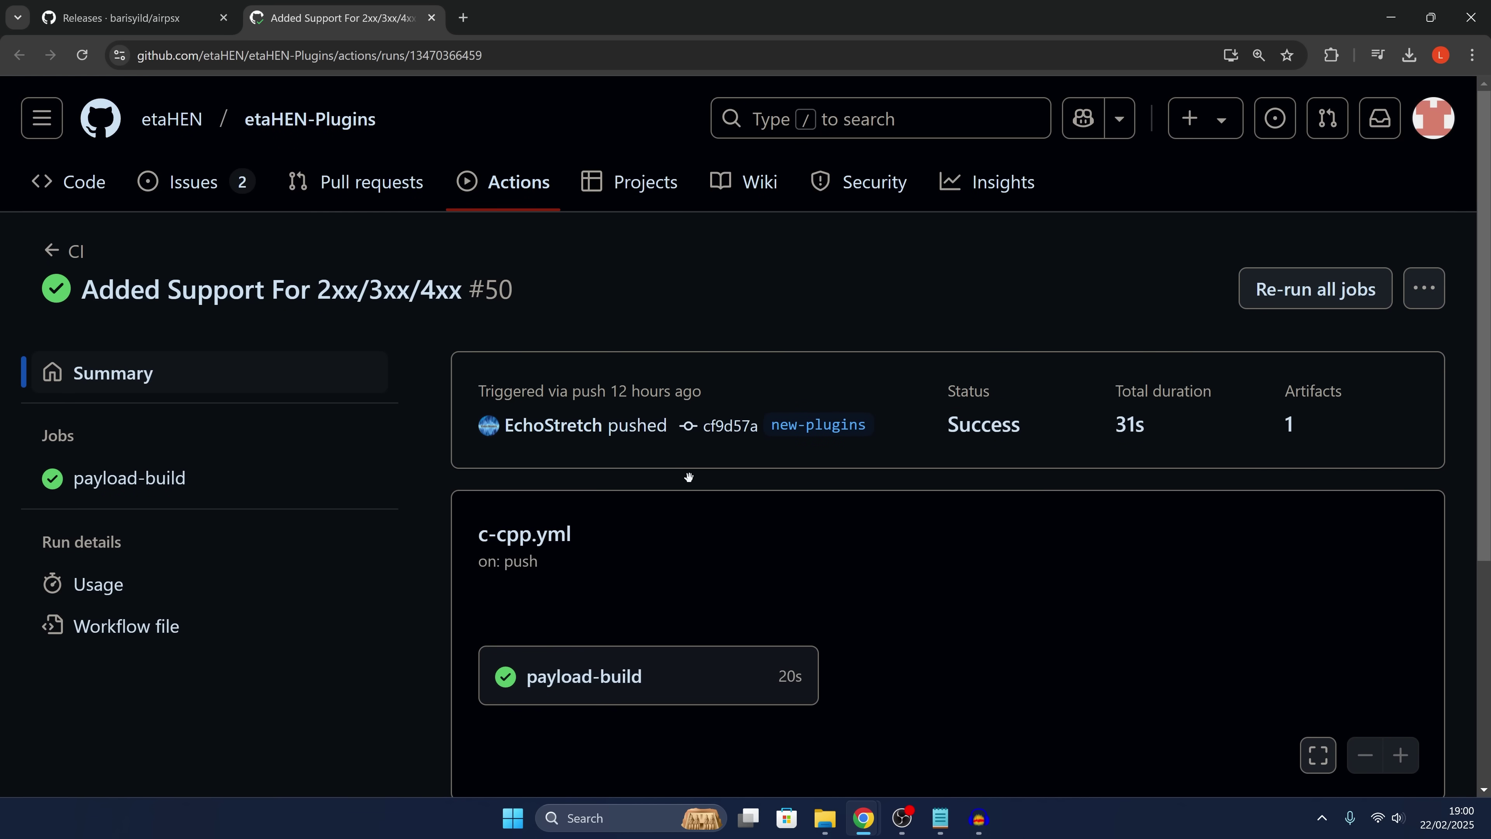
Minimize Chrome and launch FileZilla from the desktop
left_click(1390, 17)
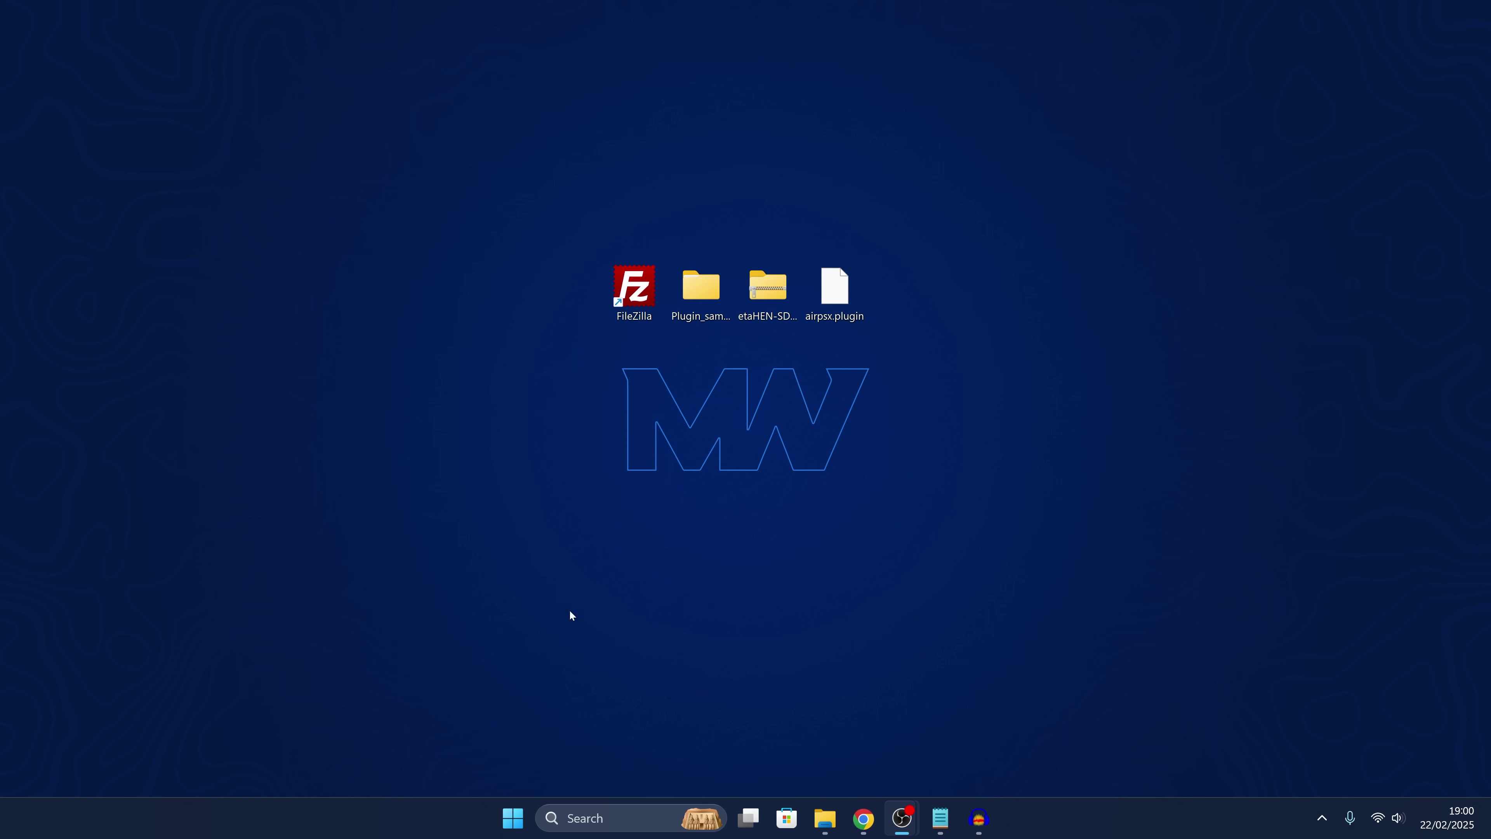
left_click(719, 292)
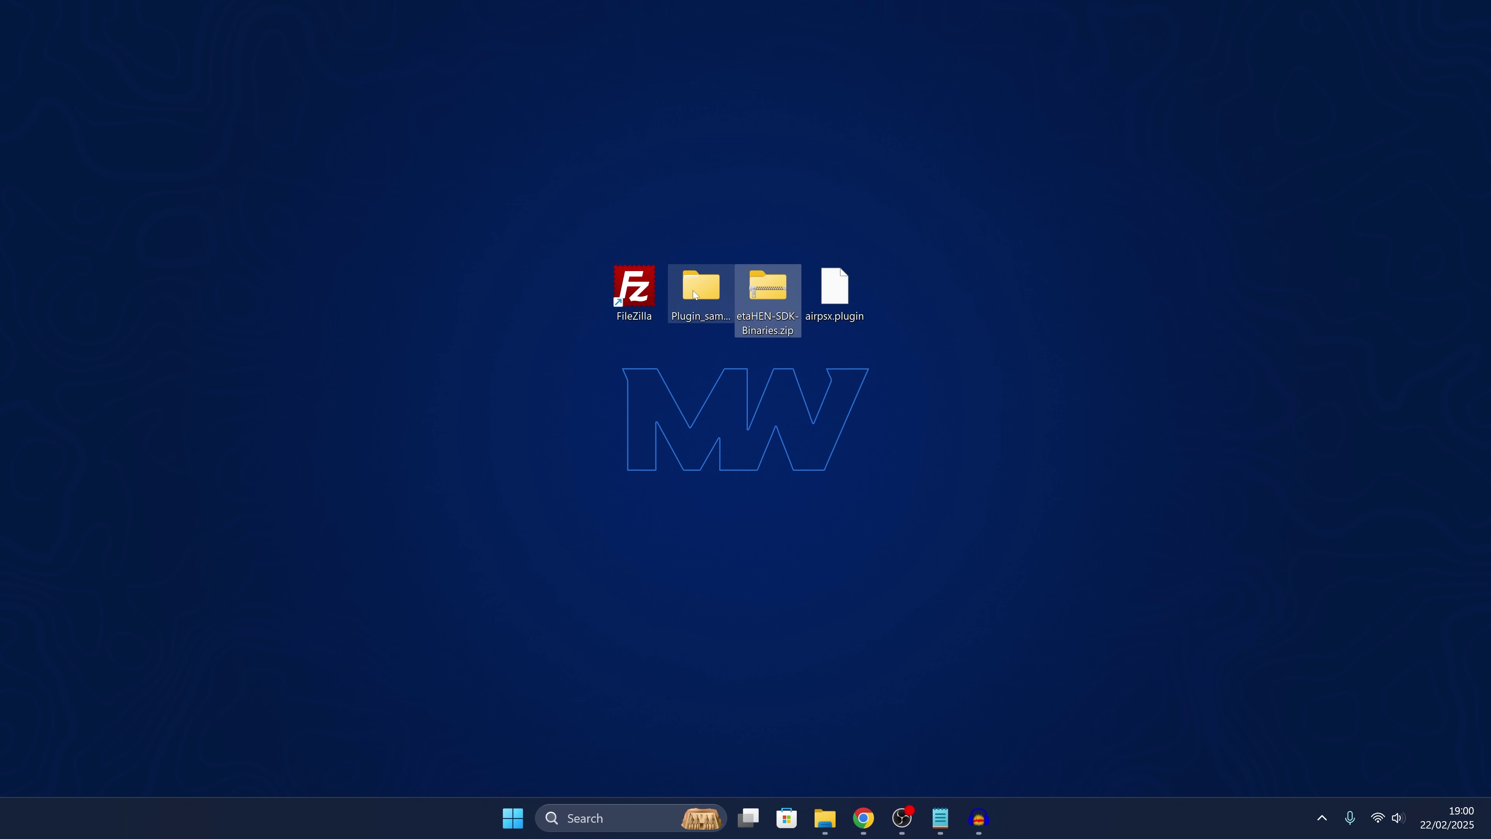
left_click(821, 319)
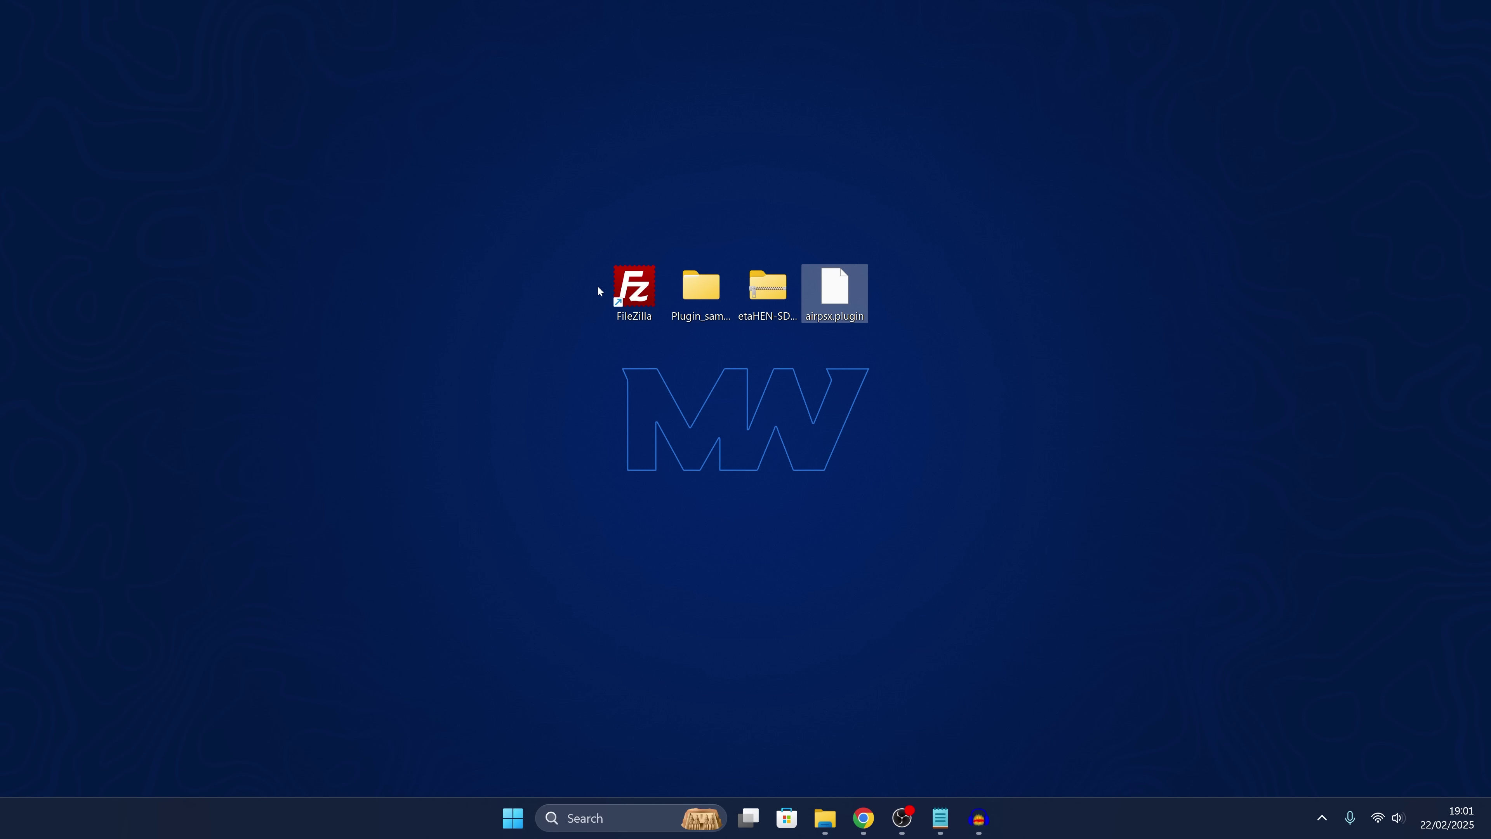
double_click(633, 287)
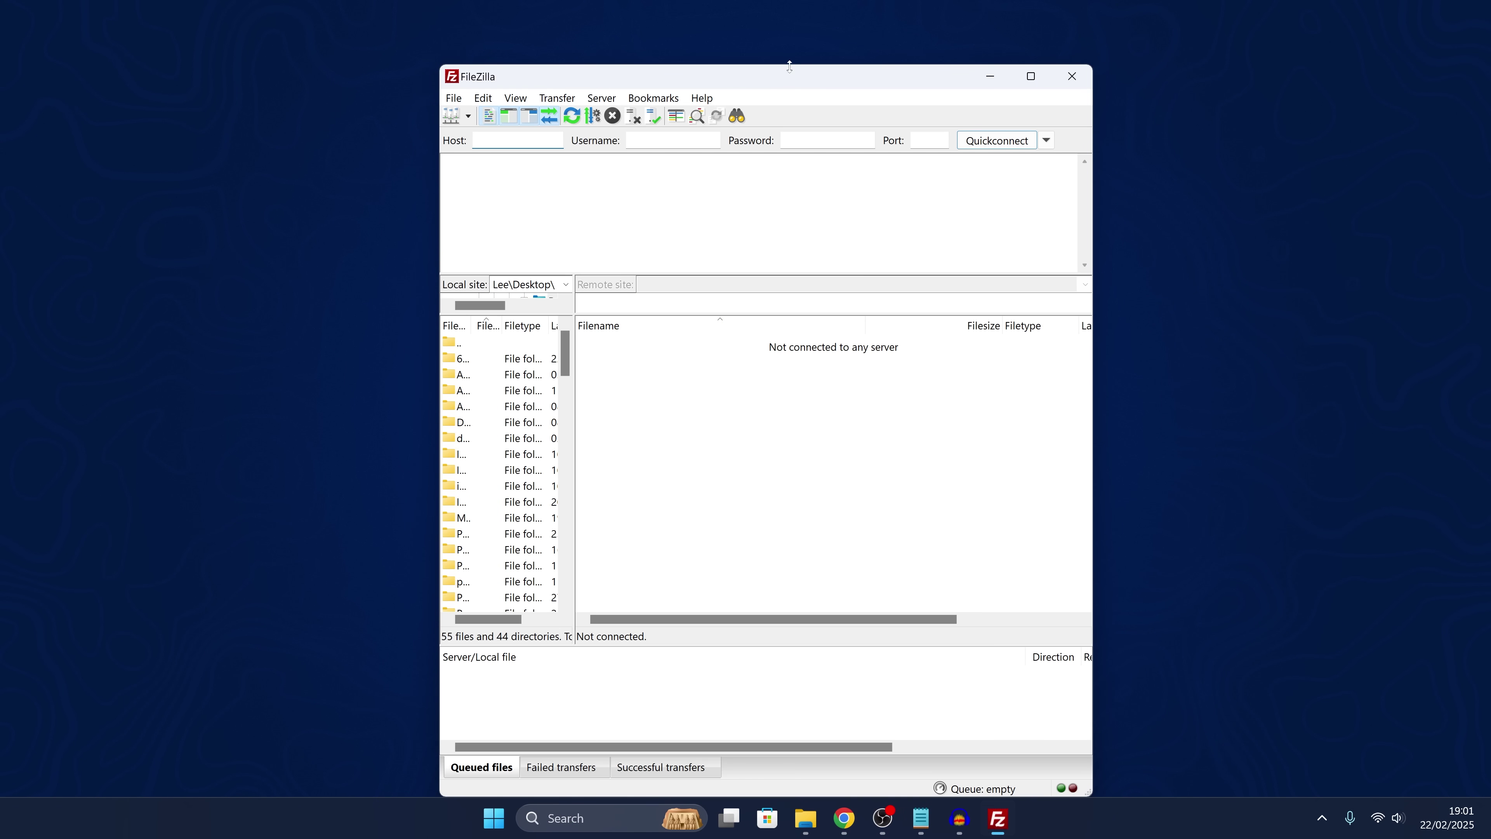
left_click_drag(789, 74, 830, 65)
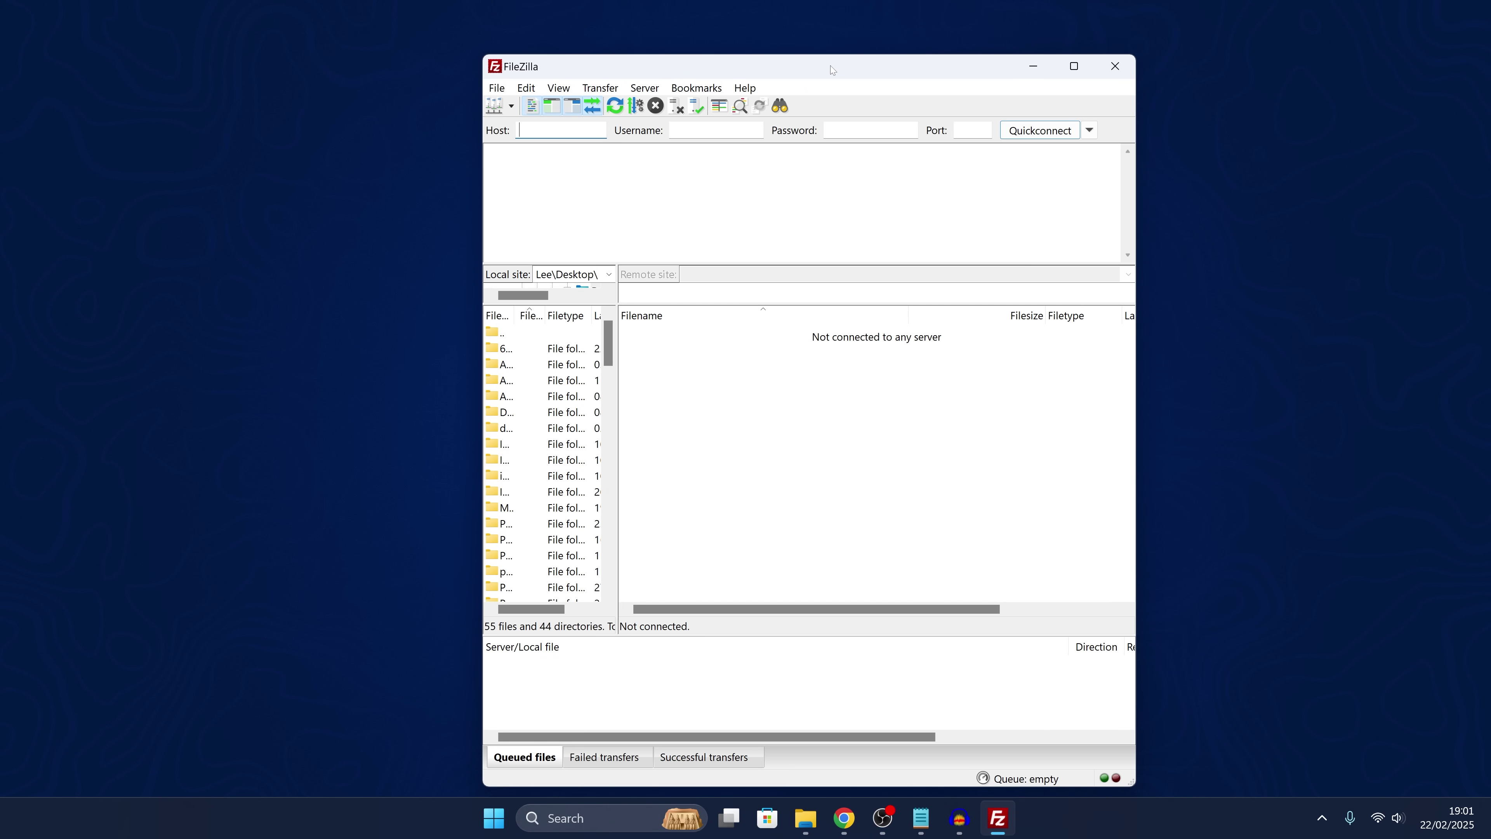
Quickconnect FileZilla to host 192.168.137.218 on port 1337
type("192.168.137.218")
left_click(972, 130)
type("1337")
left_click(1034, 129)
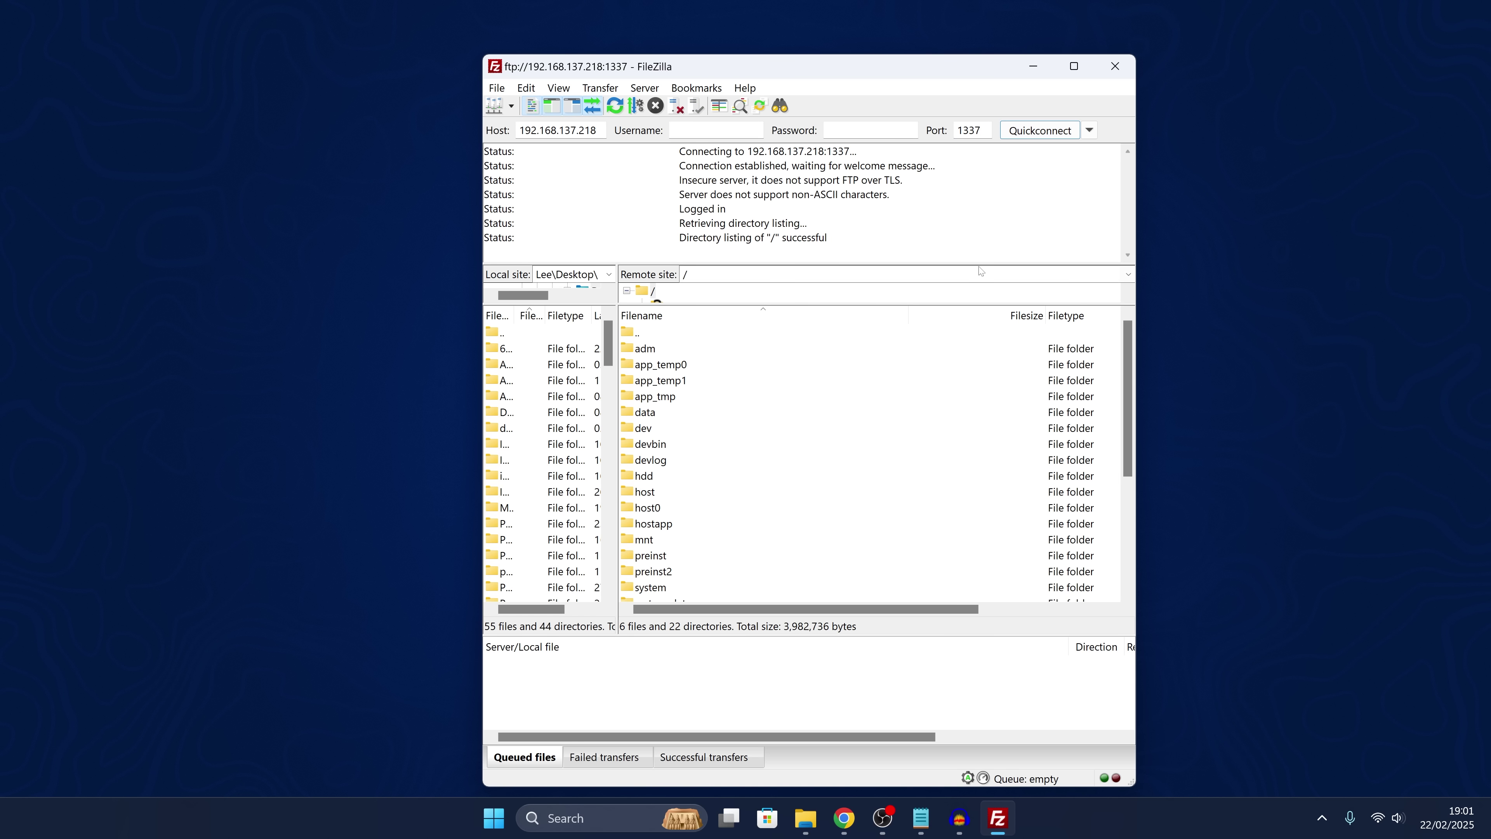
left_click_drag(892, 69, 876, 67)
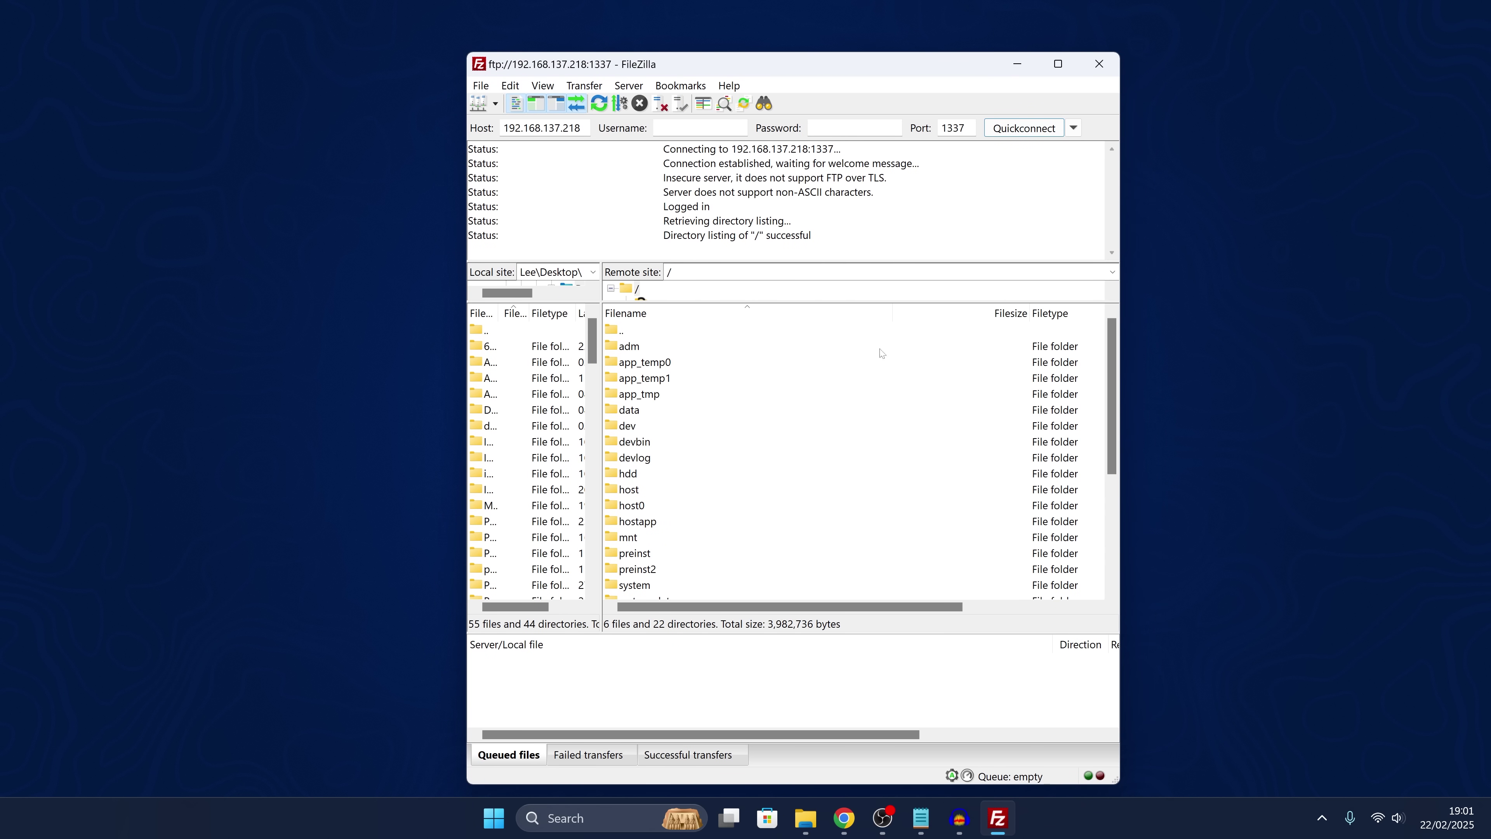
Browse the remote pane into data, then etaHEN, then plugins
left_click(634, 411)
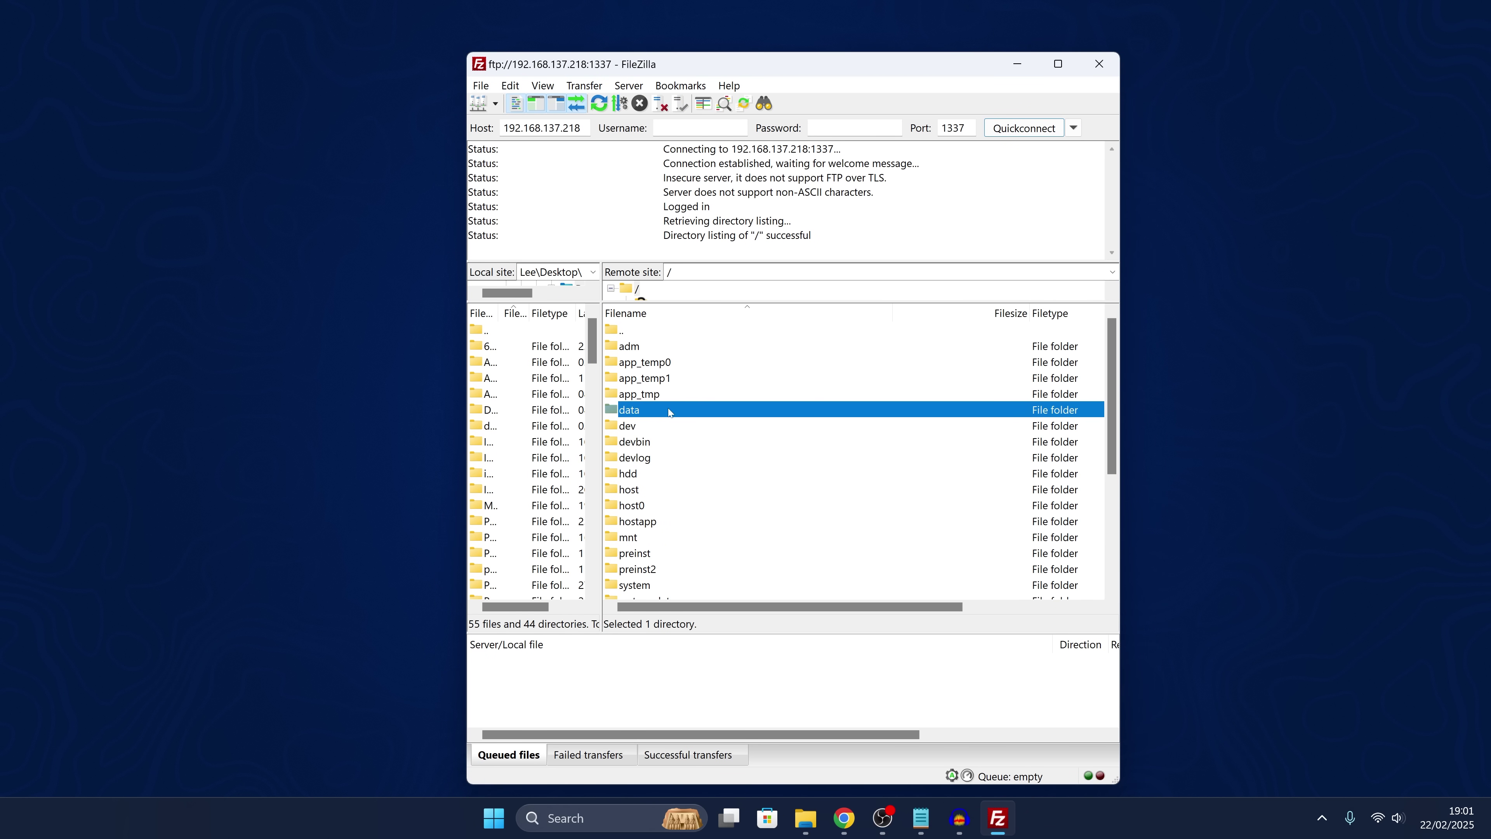
double_click(649, 411)
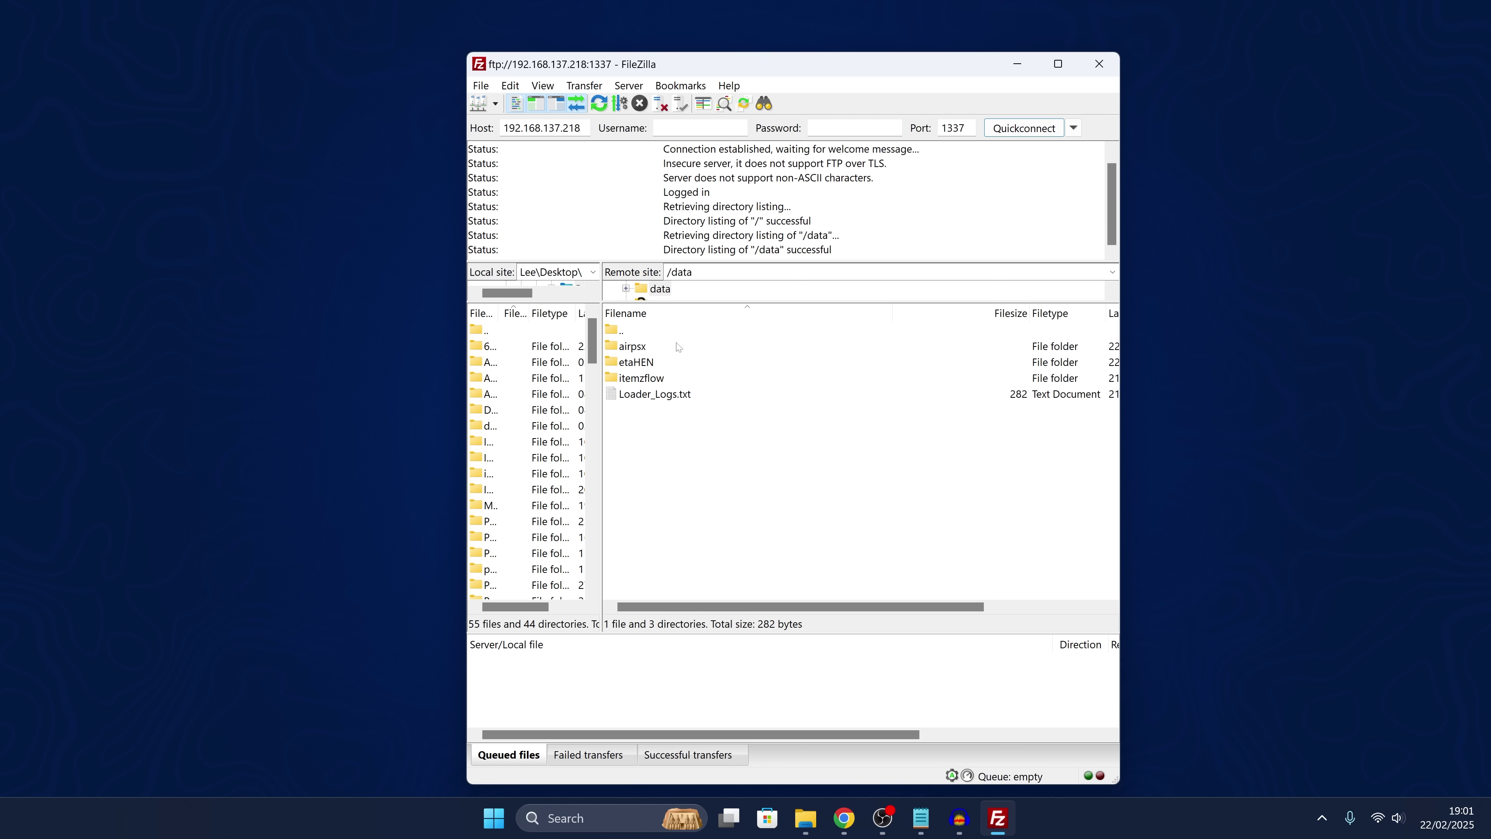
left_click(655, 365)
double_click(657, 364)
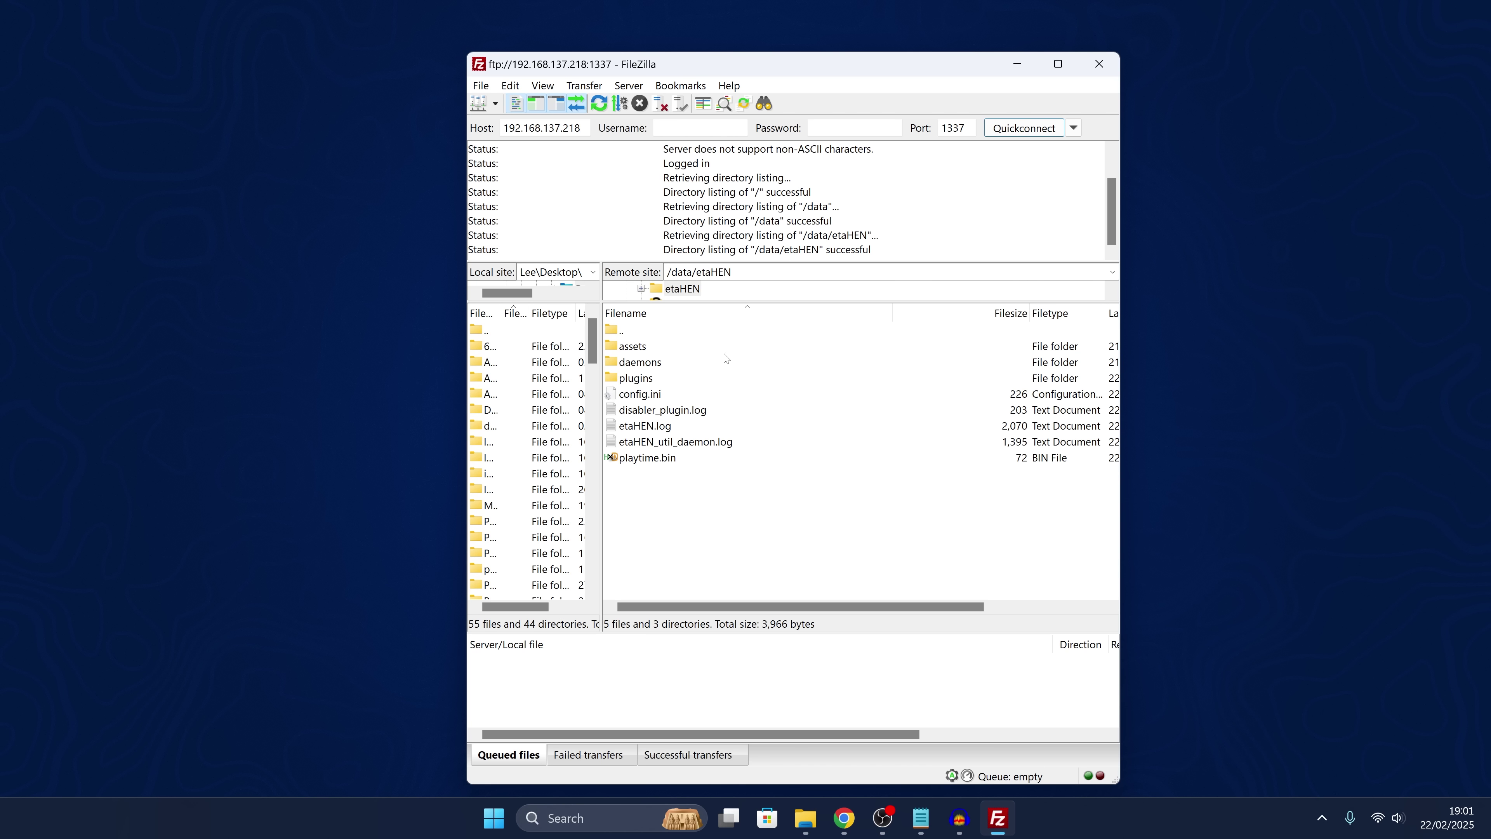
left_click(651, 381)
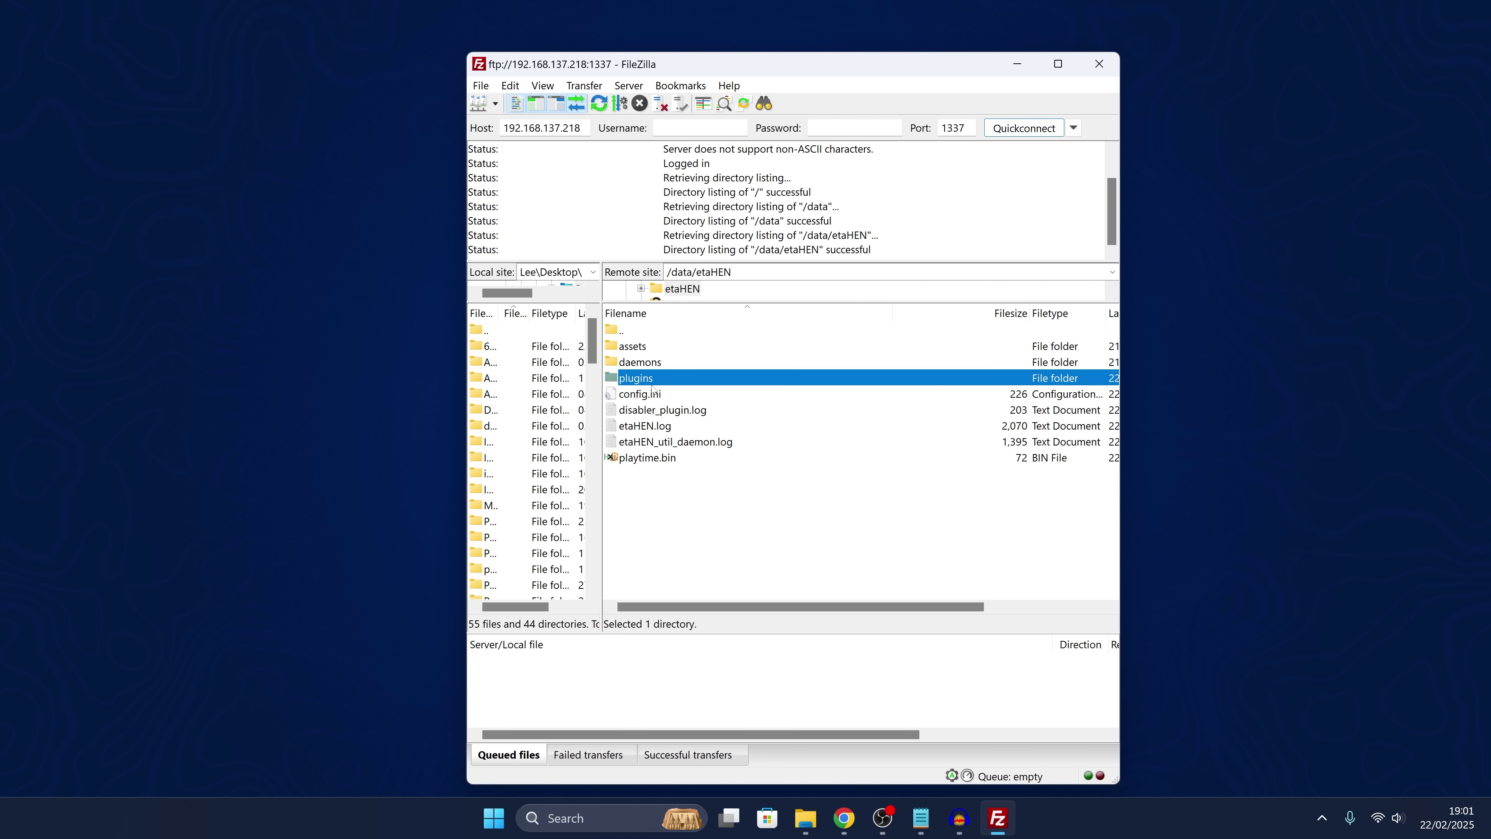
double_click(652, 381)
Move the FileZilla window down so the desktop files are visible
left_click_drag(906, 71, 914, 76)
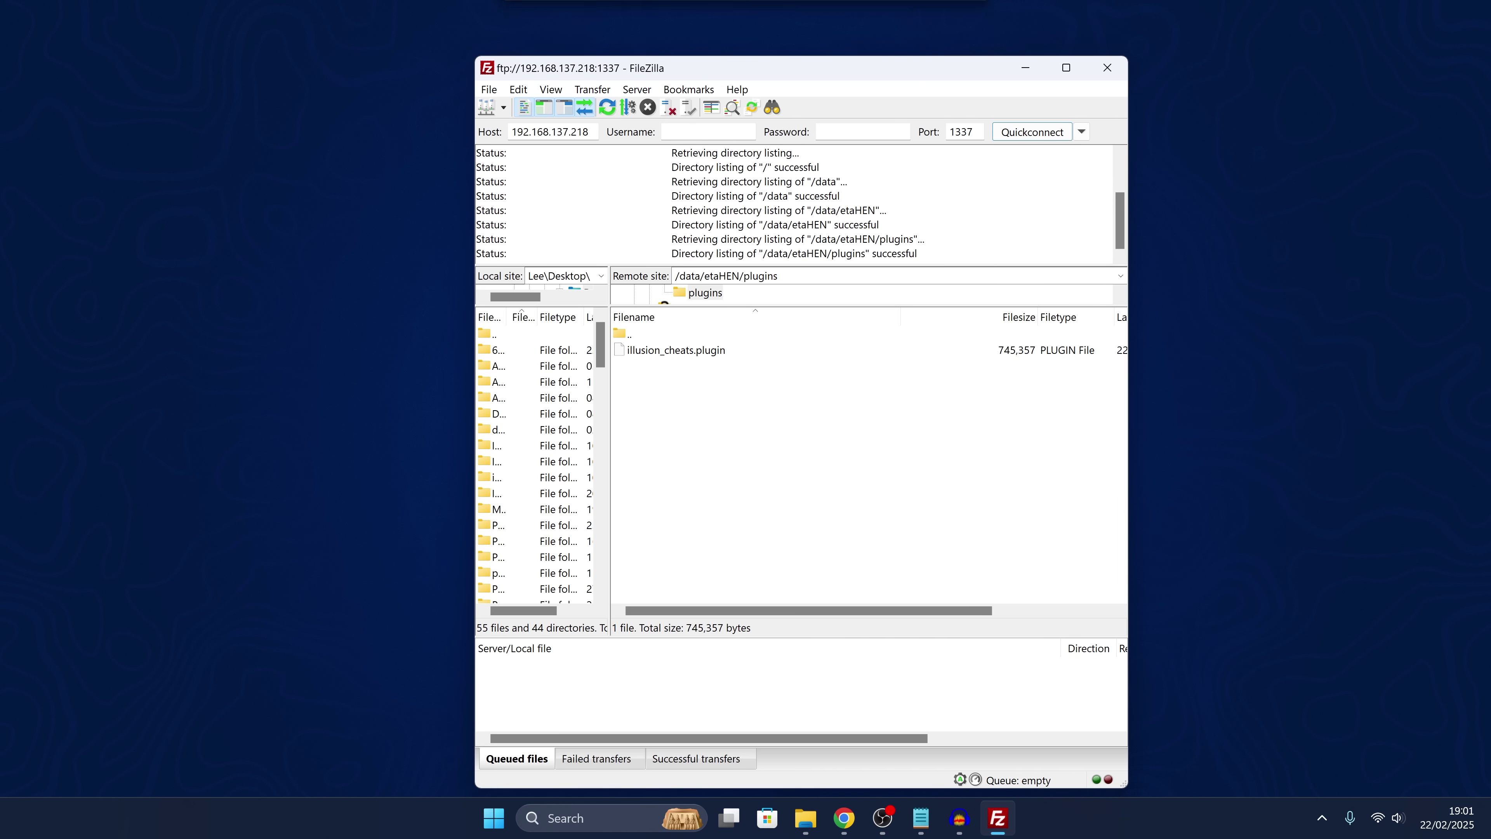
left_click_drag(704, 384, 775, 347)
left_click_drag(924, 82, 866, 350)
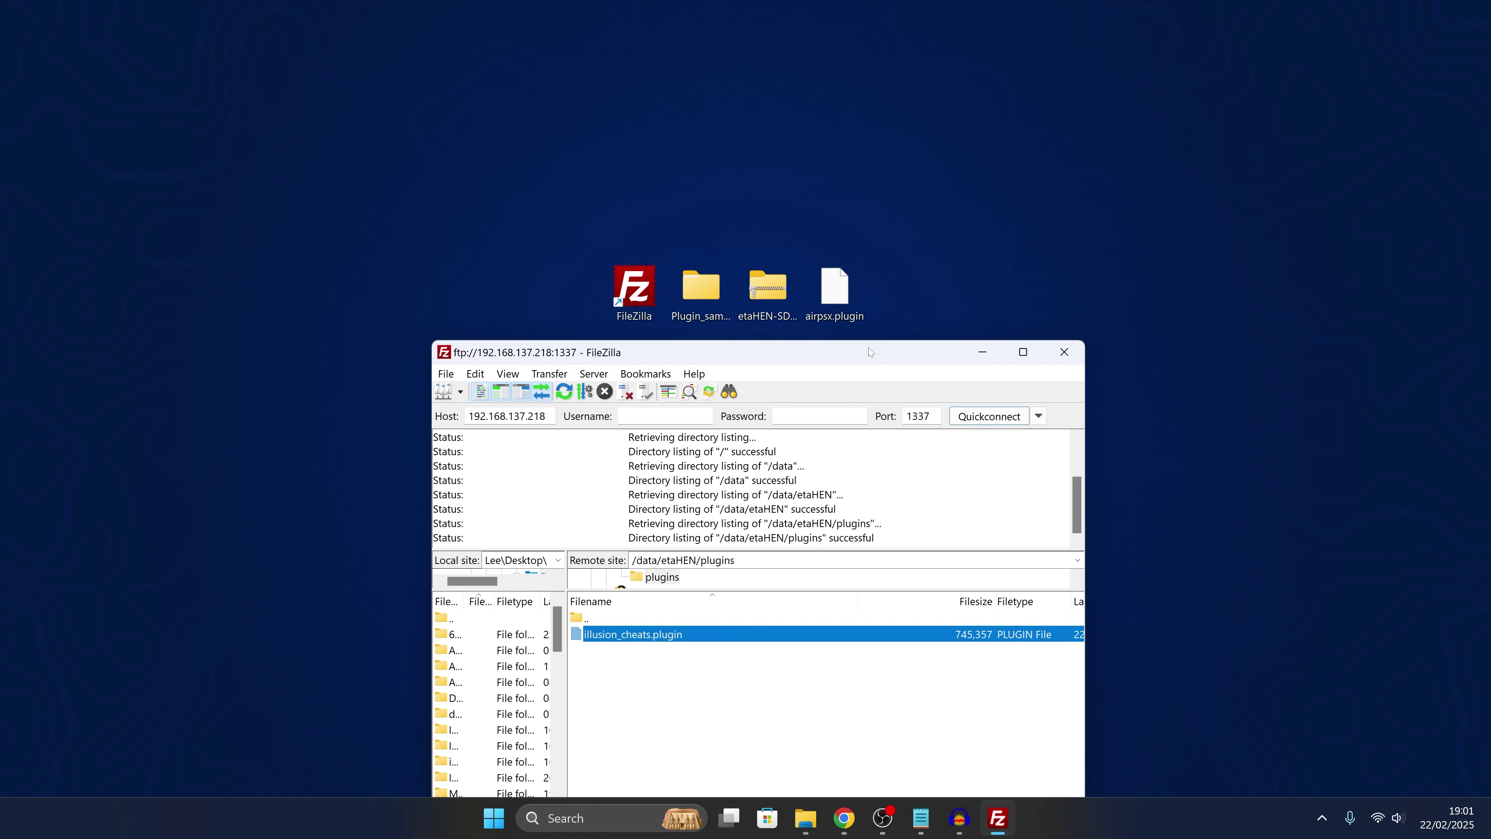
left_click(903, 116)
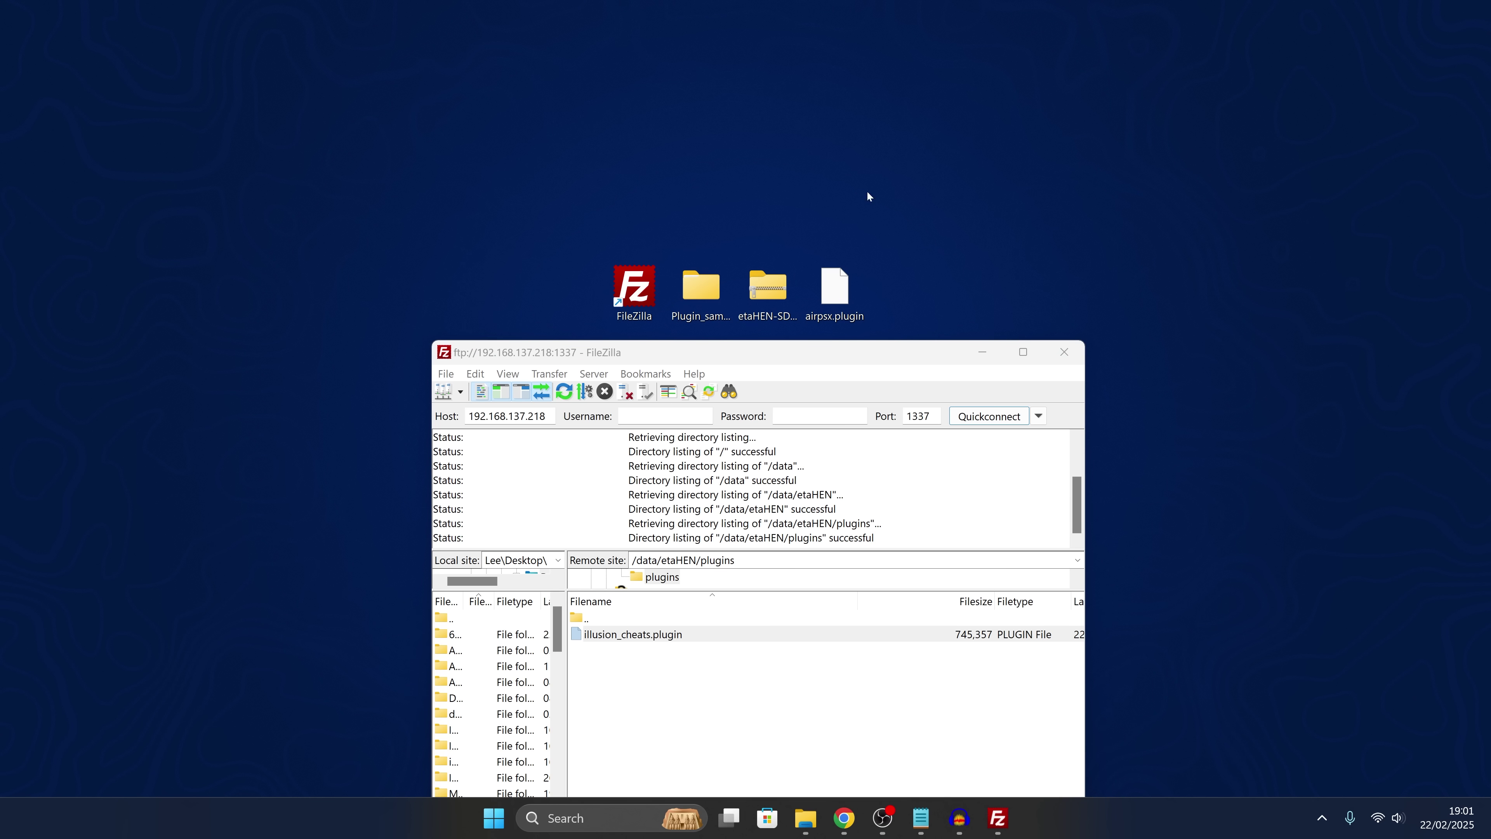
Upload airpsx.plugin to the remote plugins folder and open the Plugin_samples folder
left_click_drag(855, 290, 729, 688)
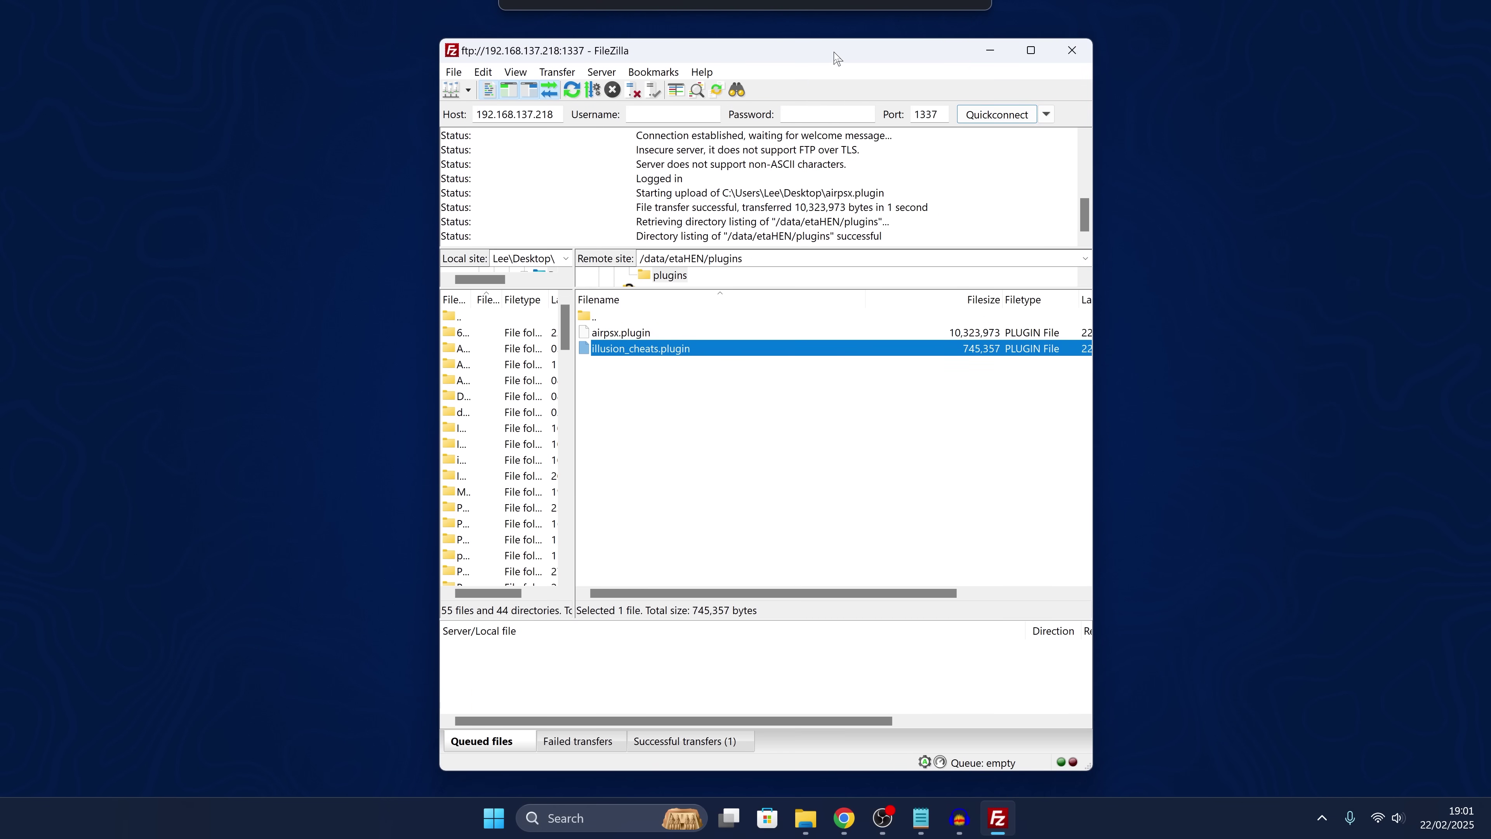
left_click_drag(834, 51, 806, 358)
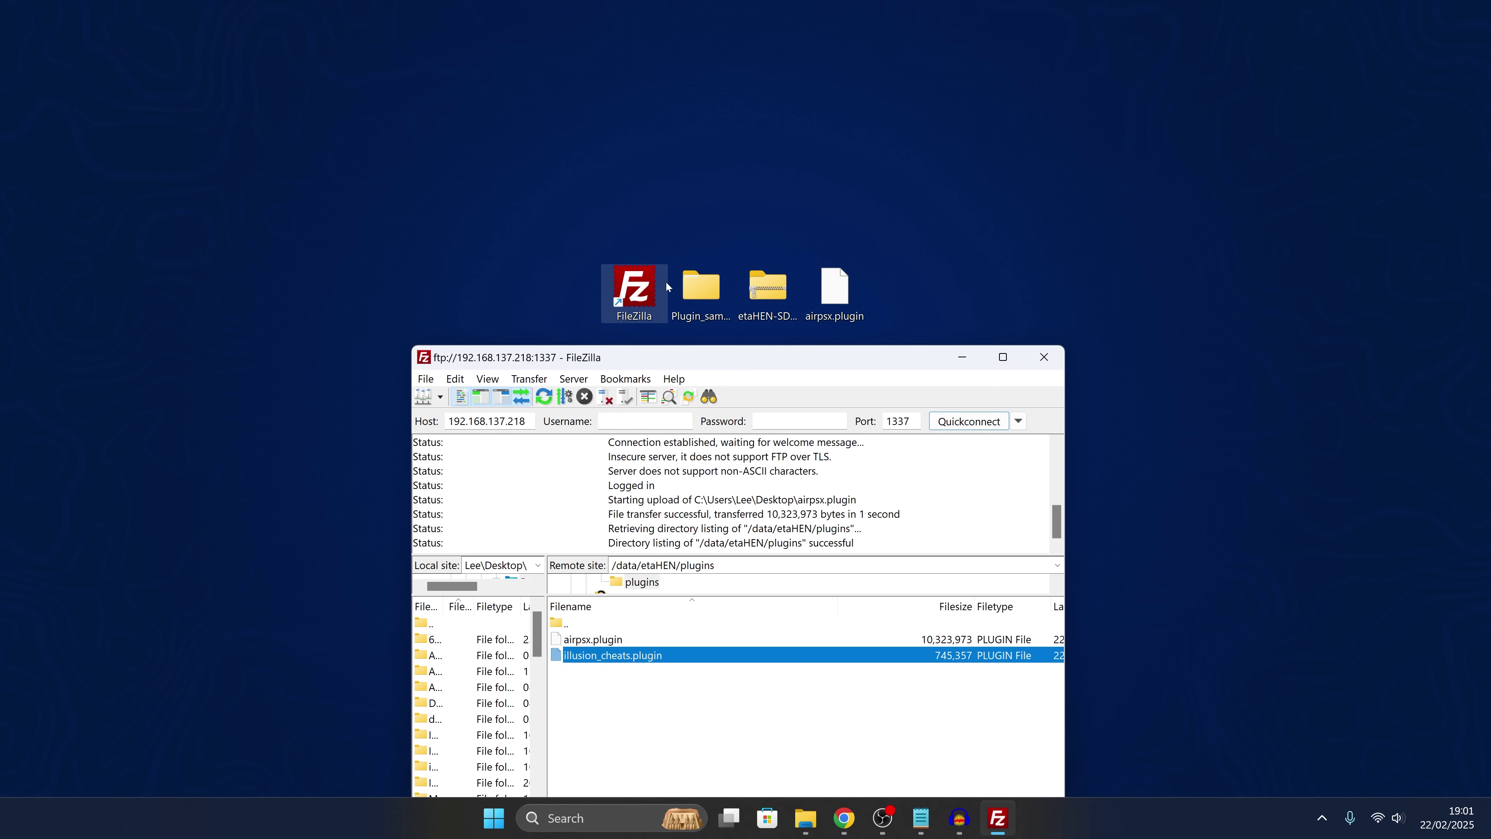
double_click(704, 280)
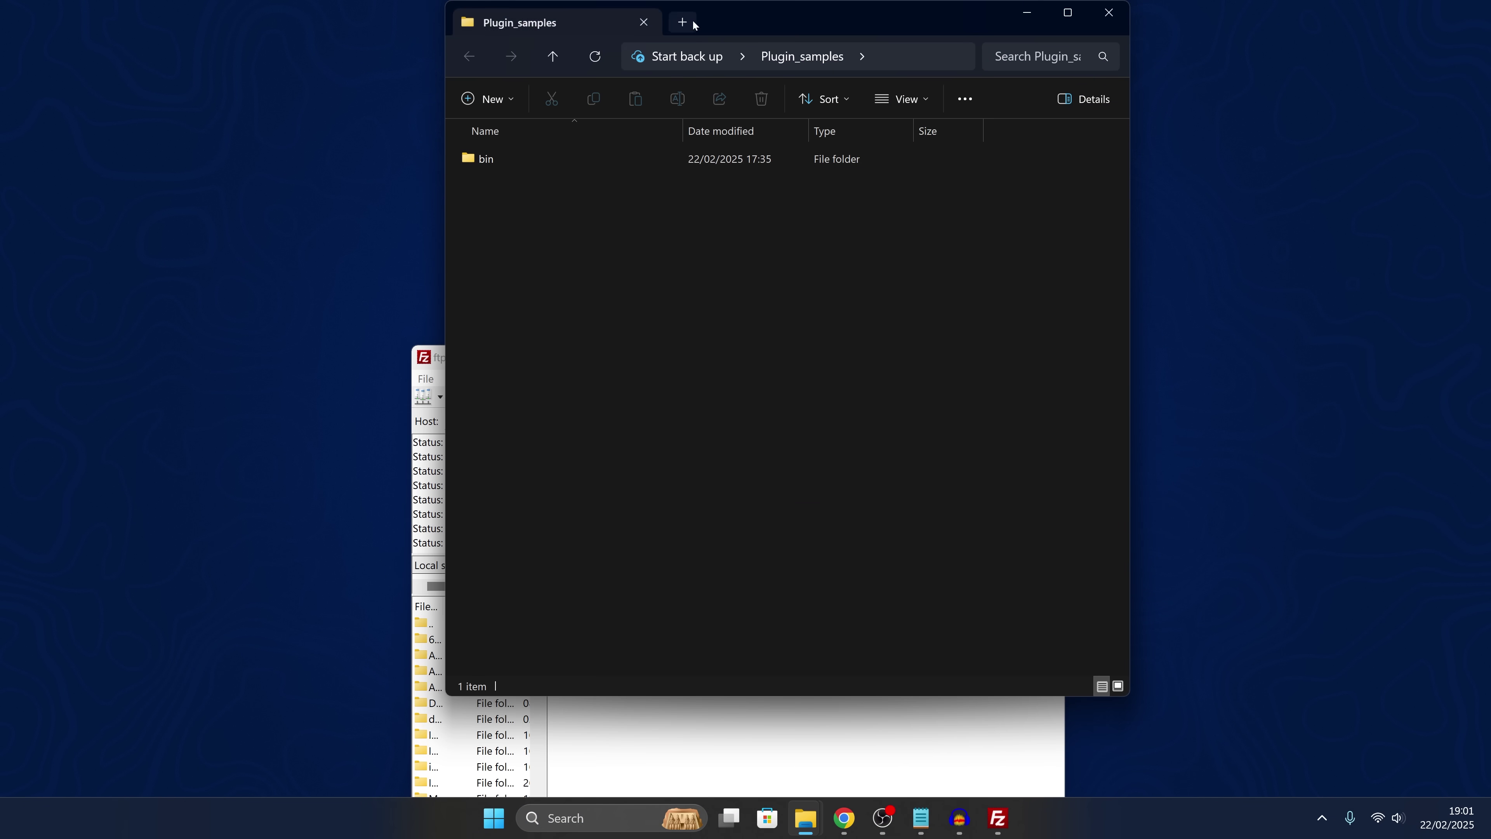
left_click_drag(786, 23, 1127, 75)
Upload Error_Disabling.plugin from the bin folder into /data/etaHEN/plugins
left_click(884, 209)
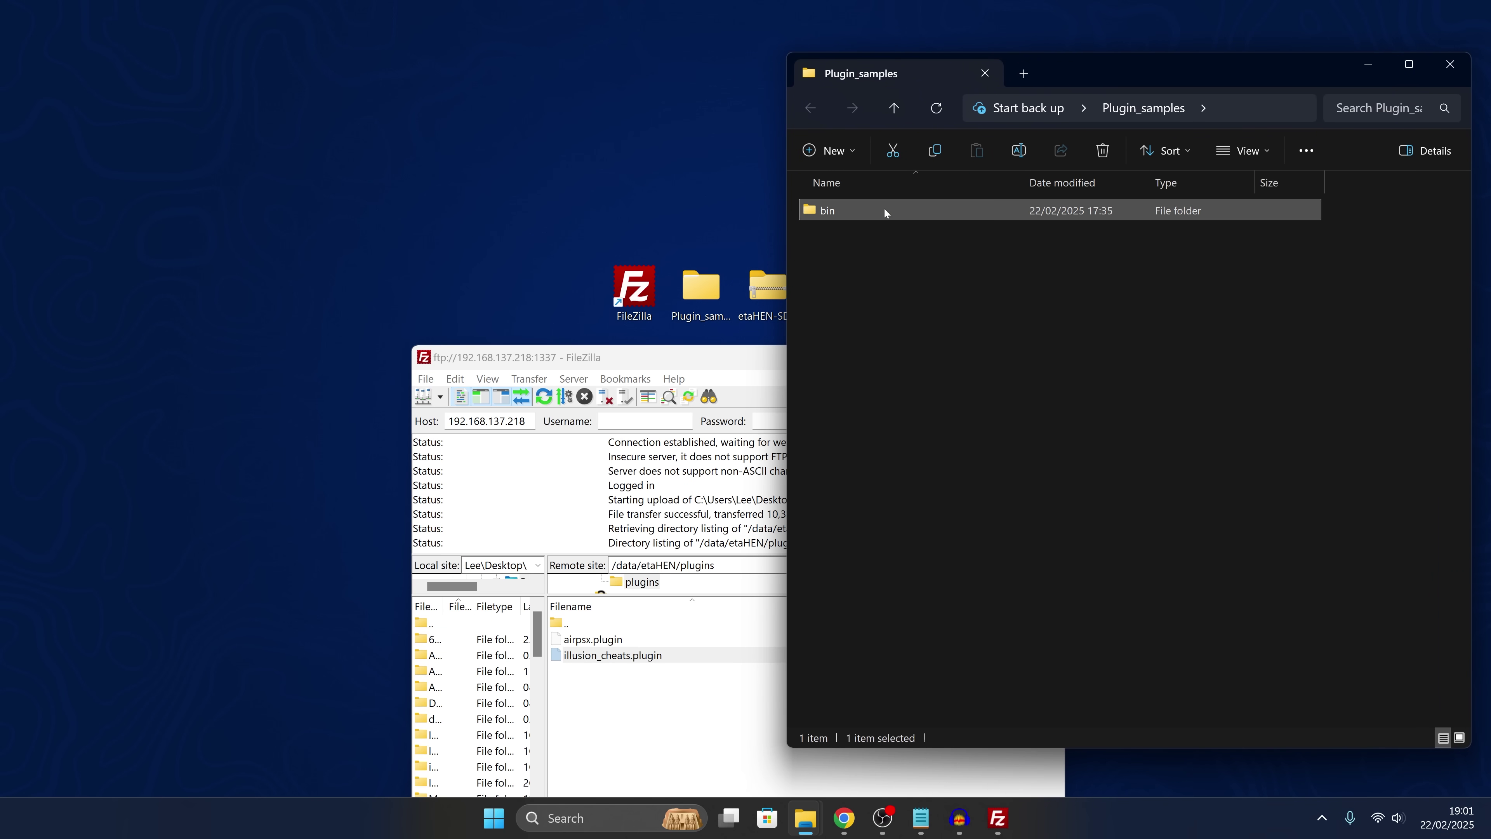
double_click(884, 208)
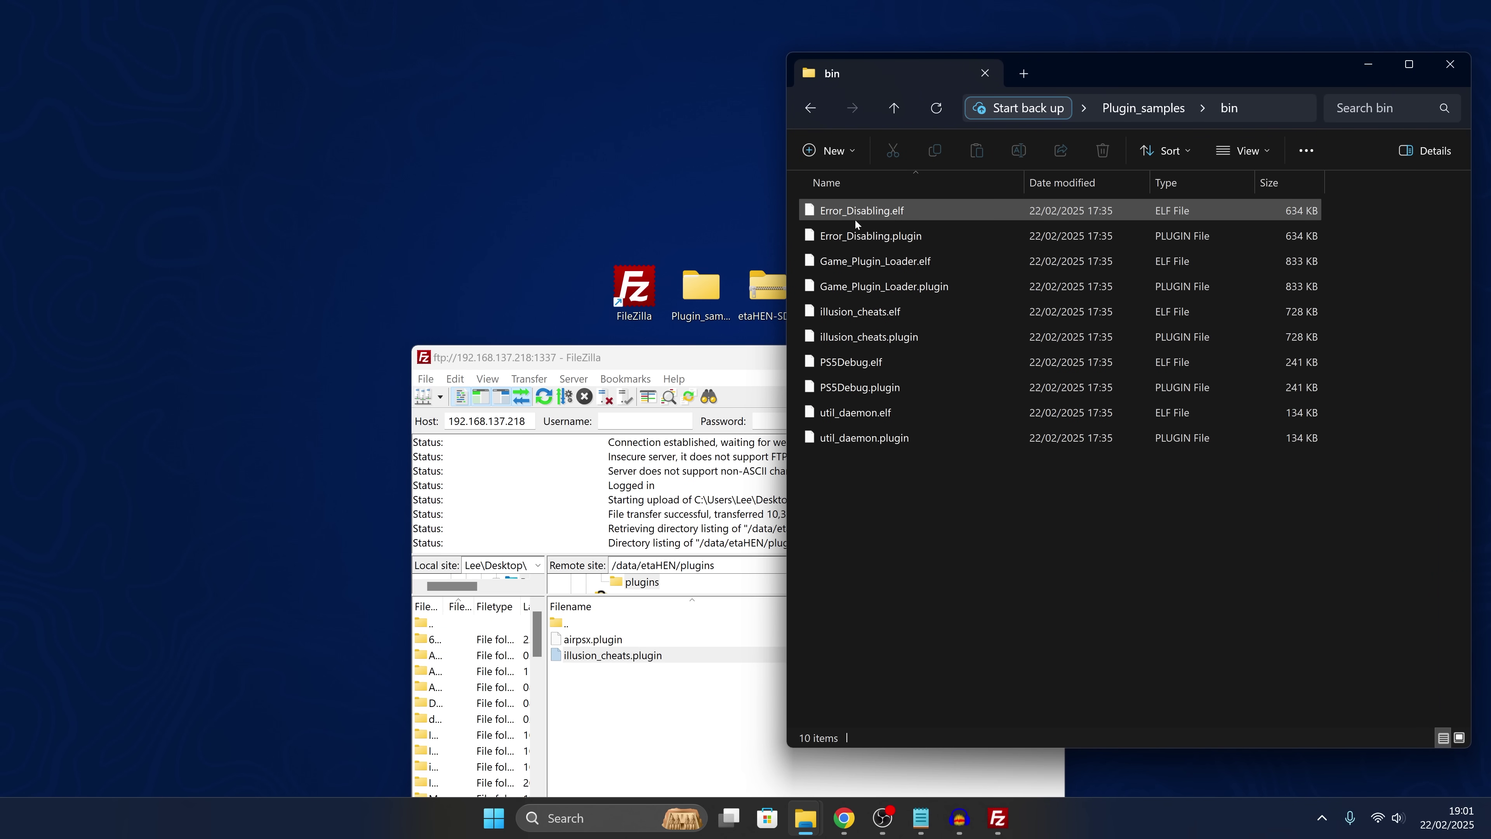
left_click(884, 240)
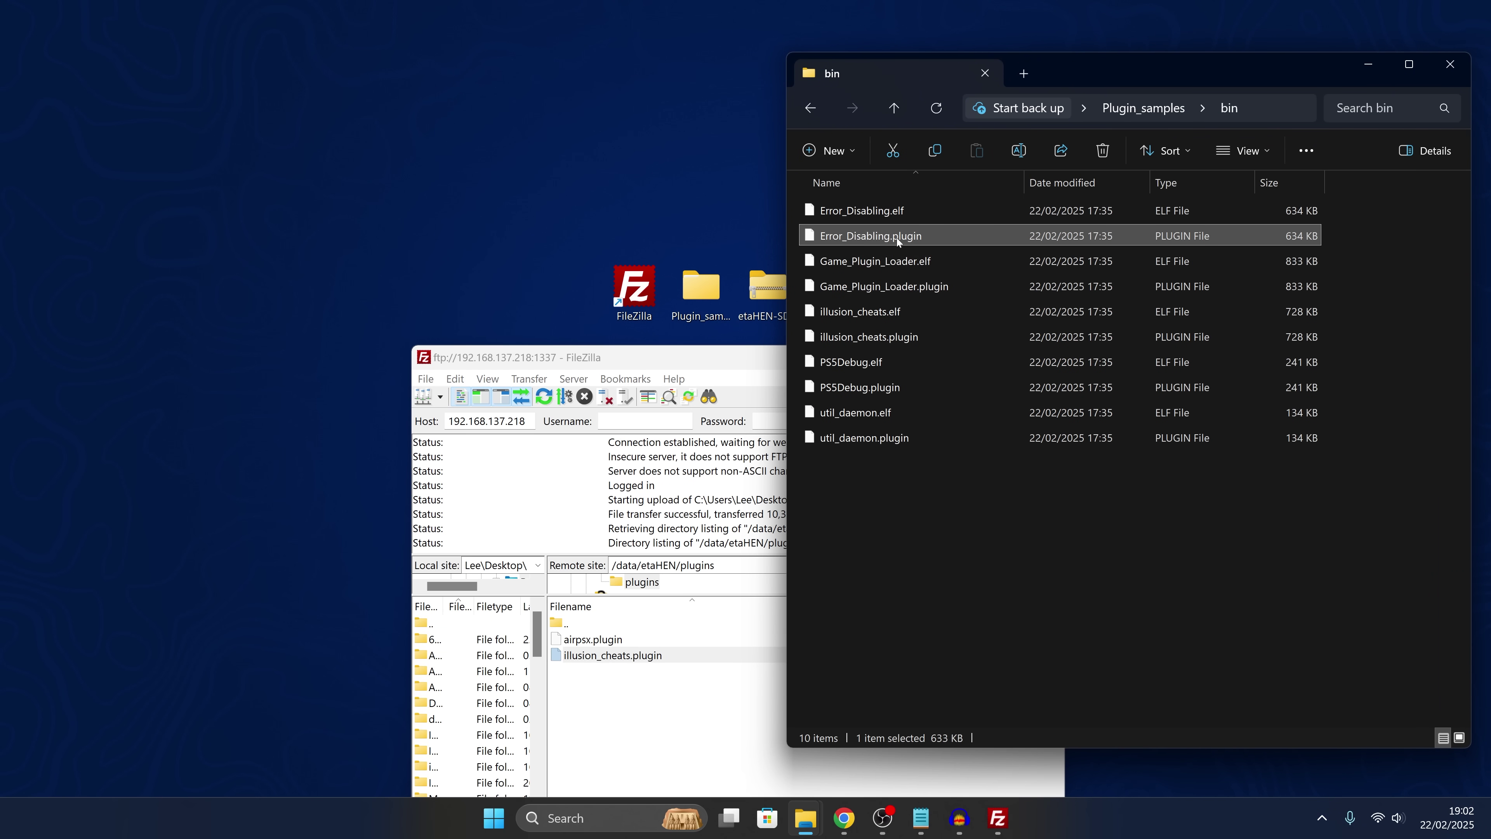
left_click_drag(933, 236, 630, 730)
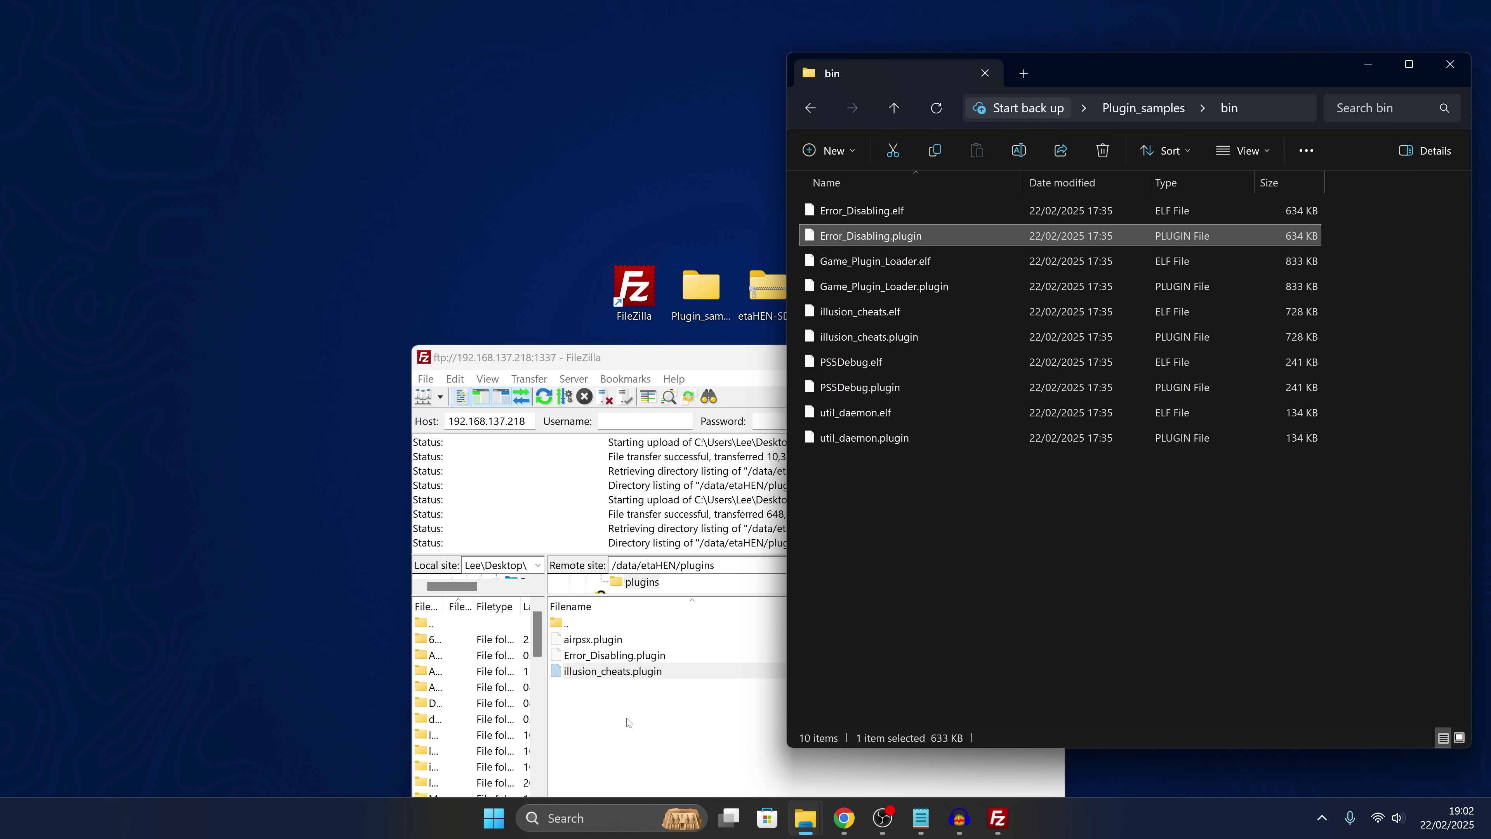
left_click_drag(750, 350, 824, 240)
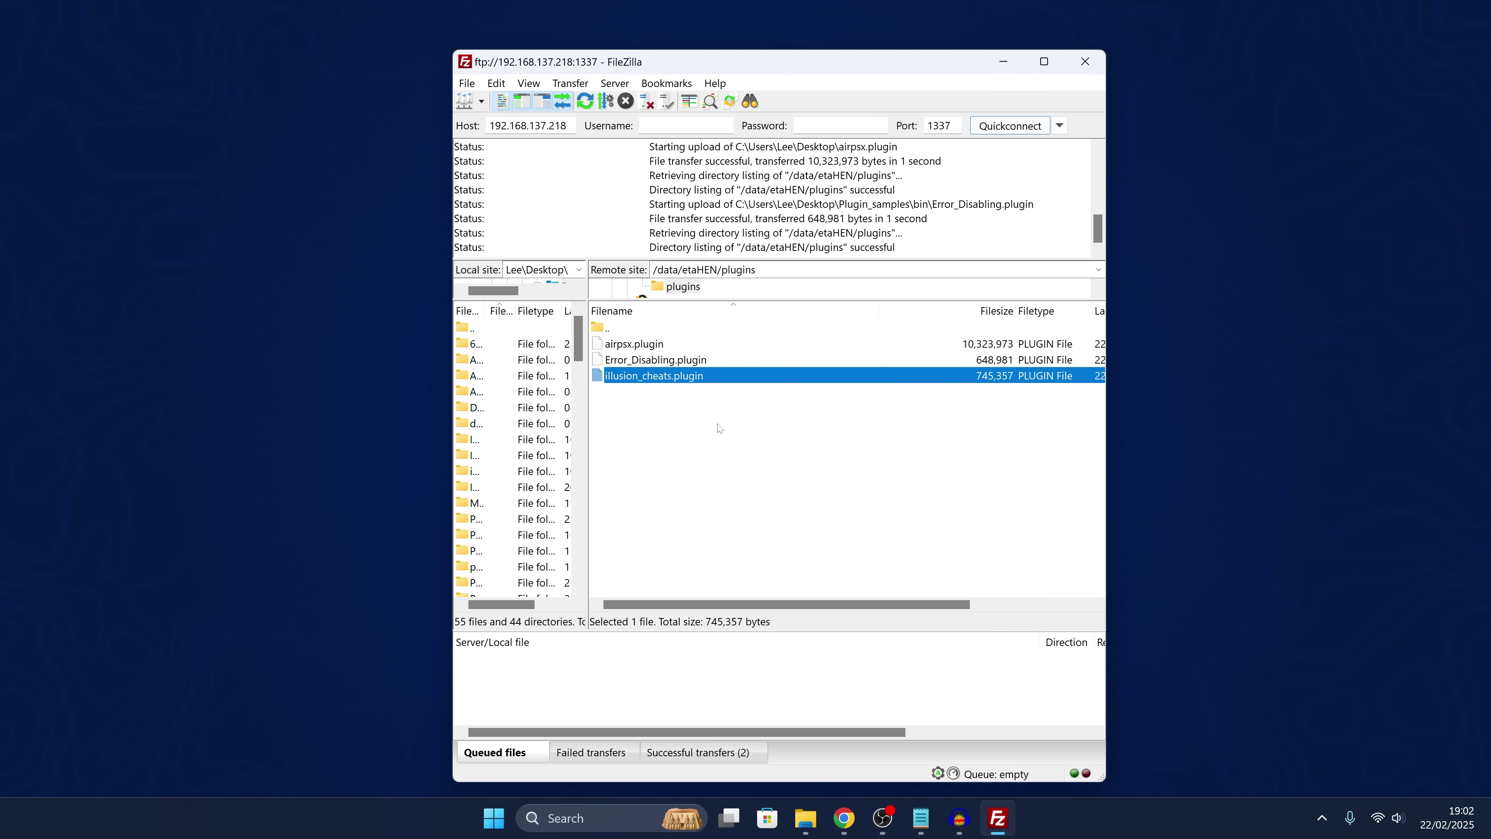
left_click(715, 423)
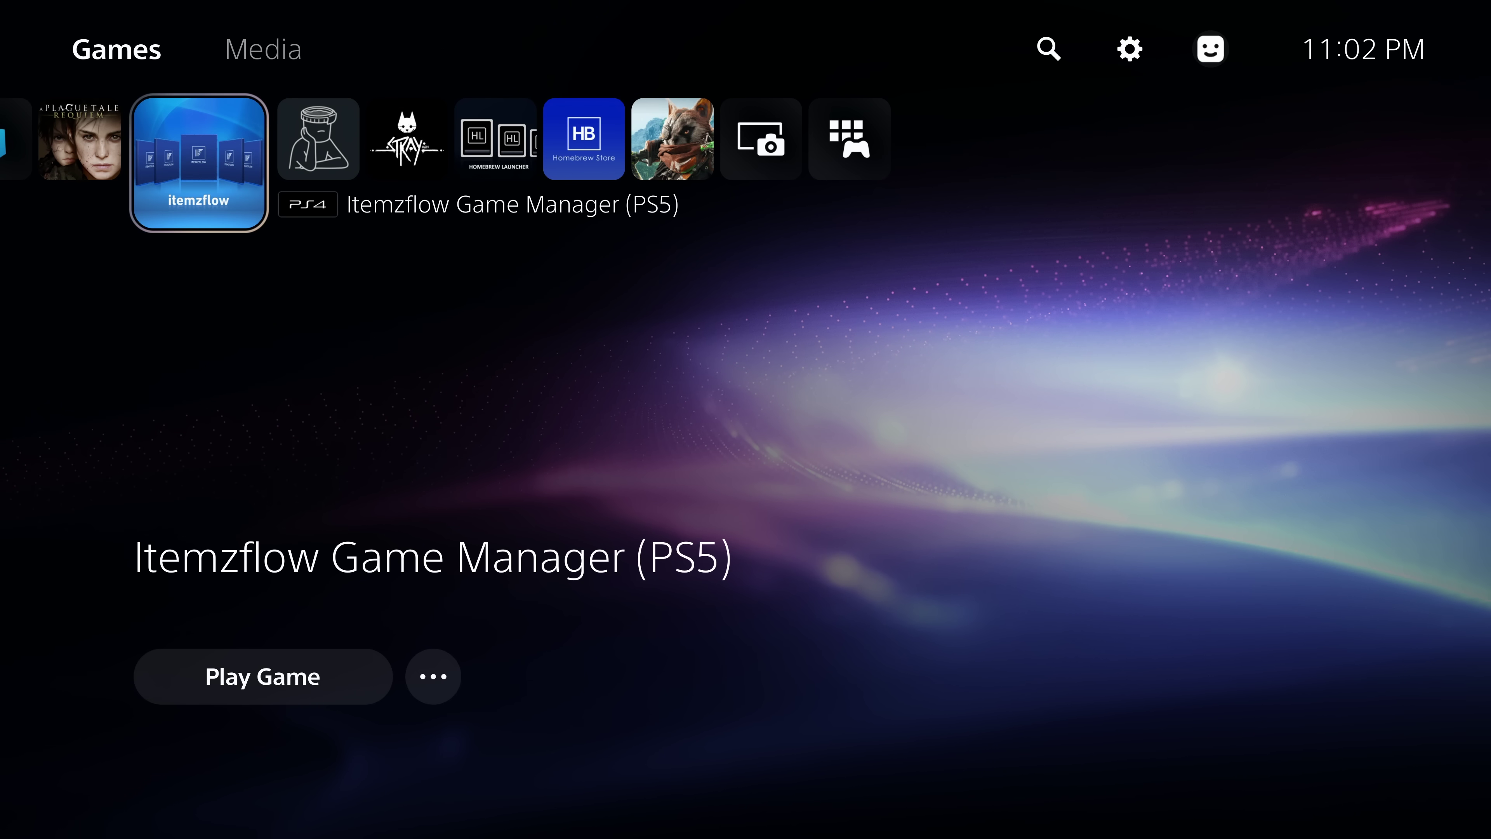
Open the Plugins page under Settings > etaHEN Toolbox
key("Right")
key("Up")
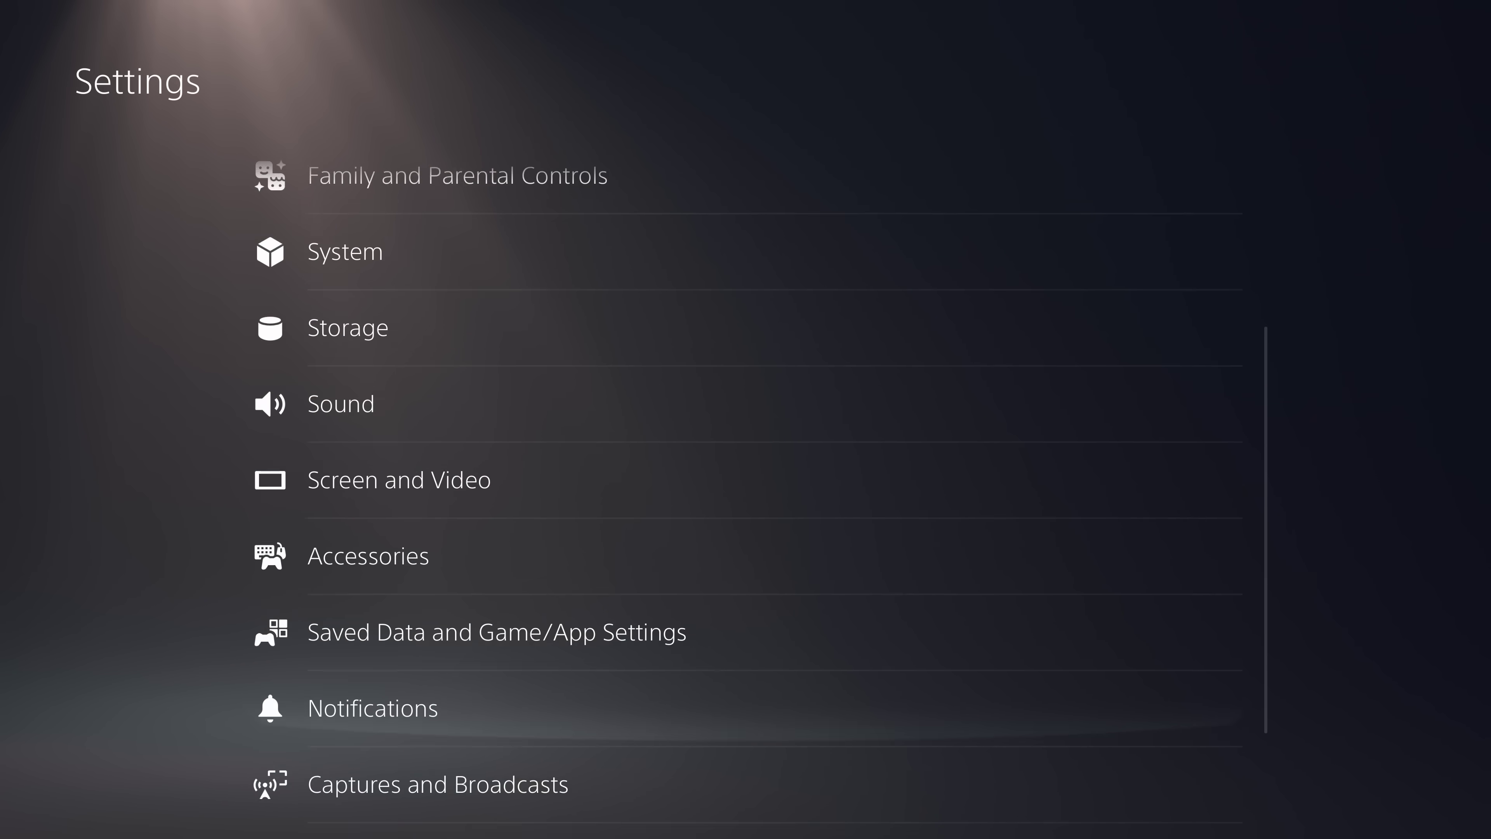
key("Return")
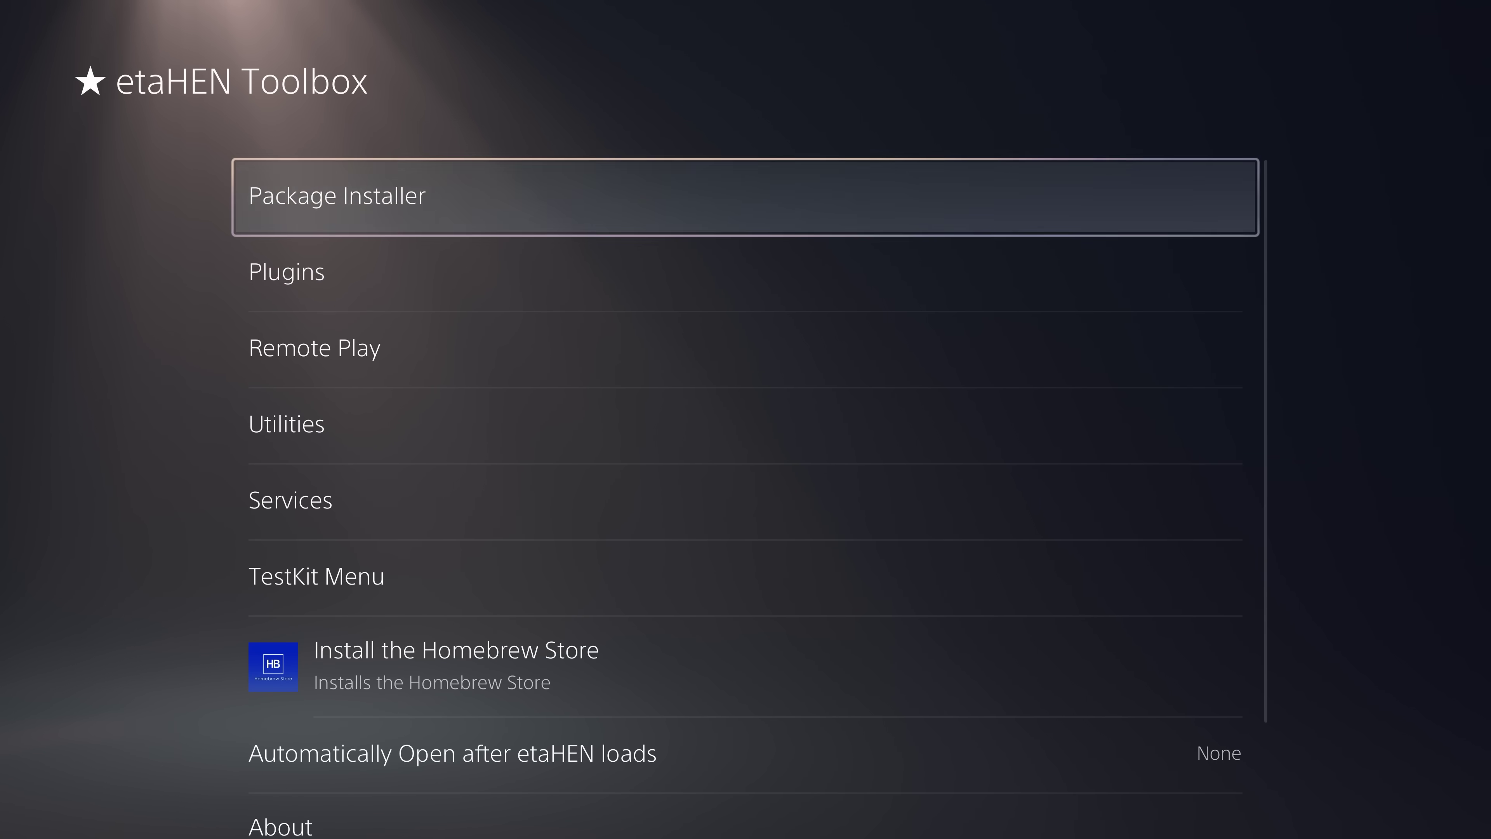
key("Down")
key("Return")
Switch on airpsx.plugin to start it
key("Down")
key("Down")
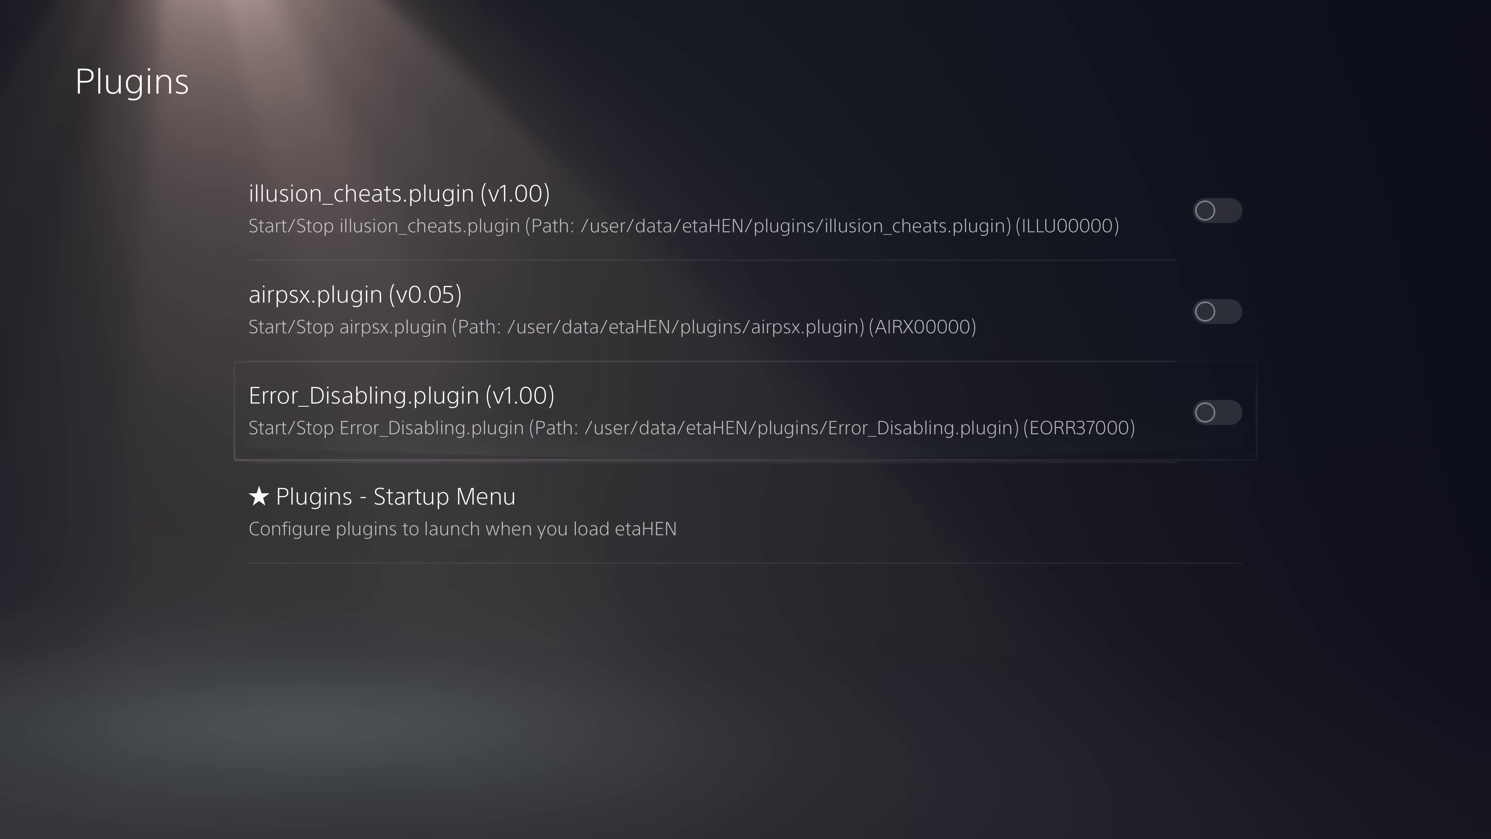
key("Up")
key("Up")
key("Down")
key("Down")
key("Down")
key("Up")
key("Up")
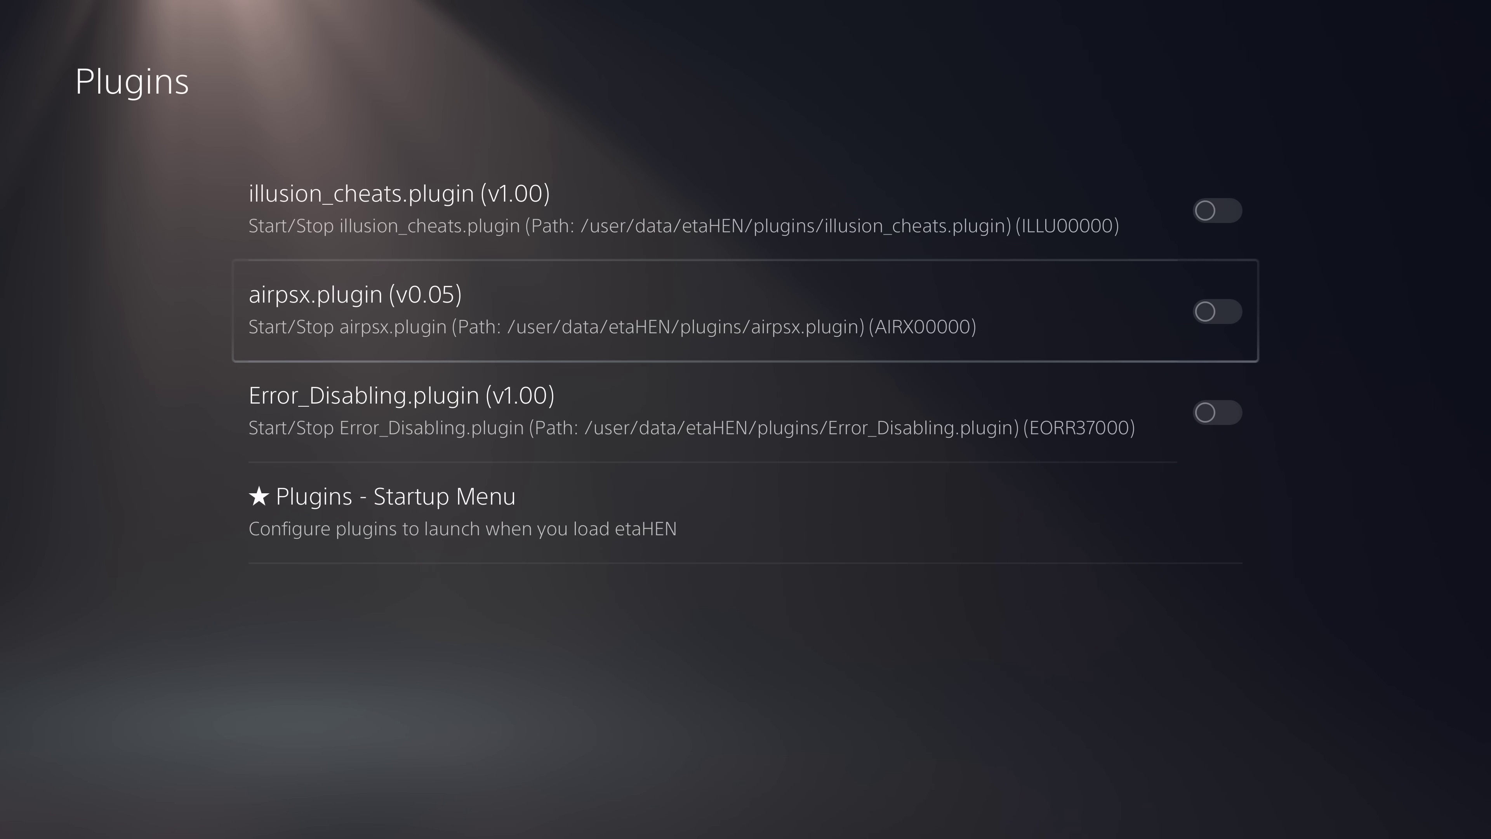
key("Return")
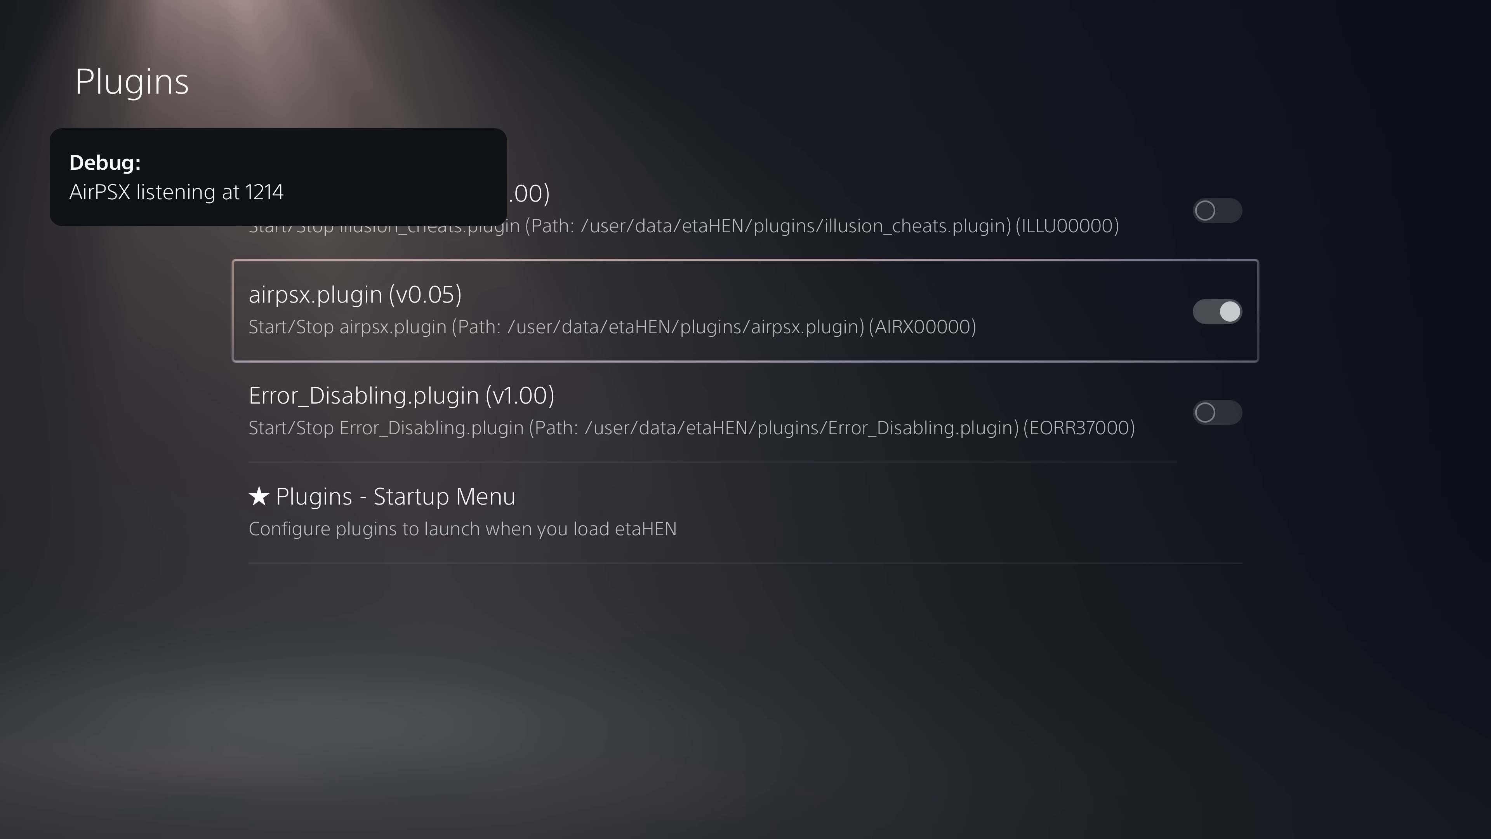
Switch on Error_Disabling.plugin to start it
key("Down")
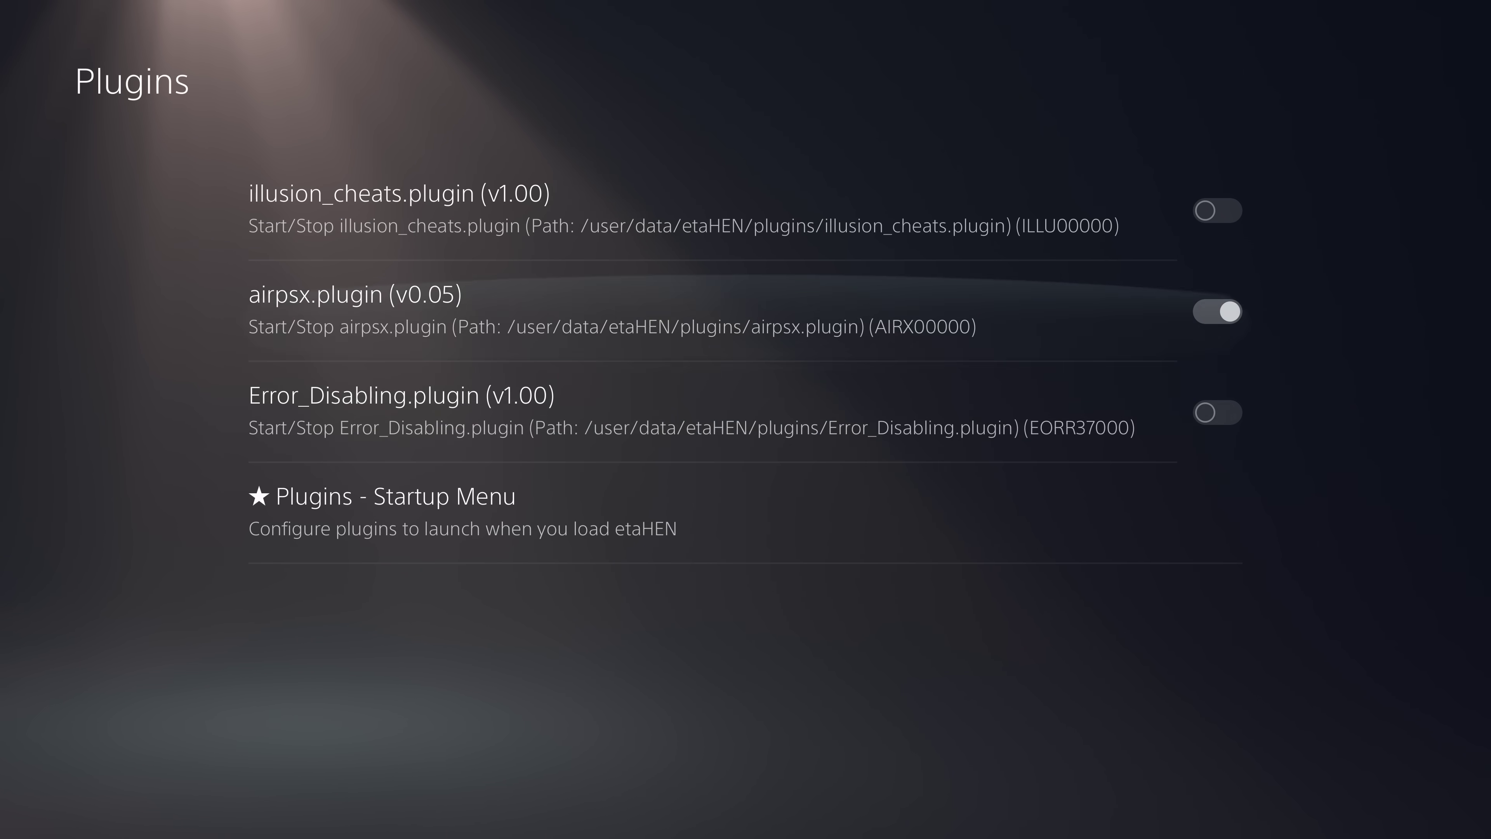
key("Return")
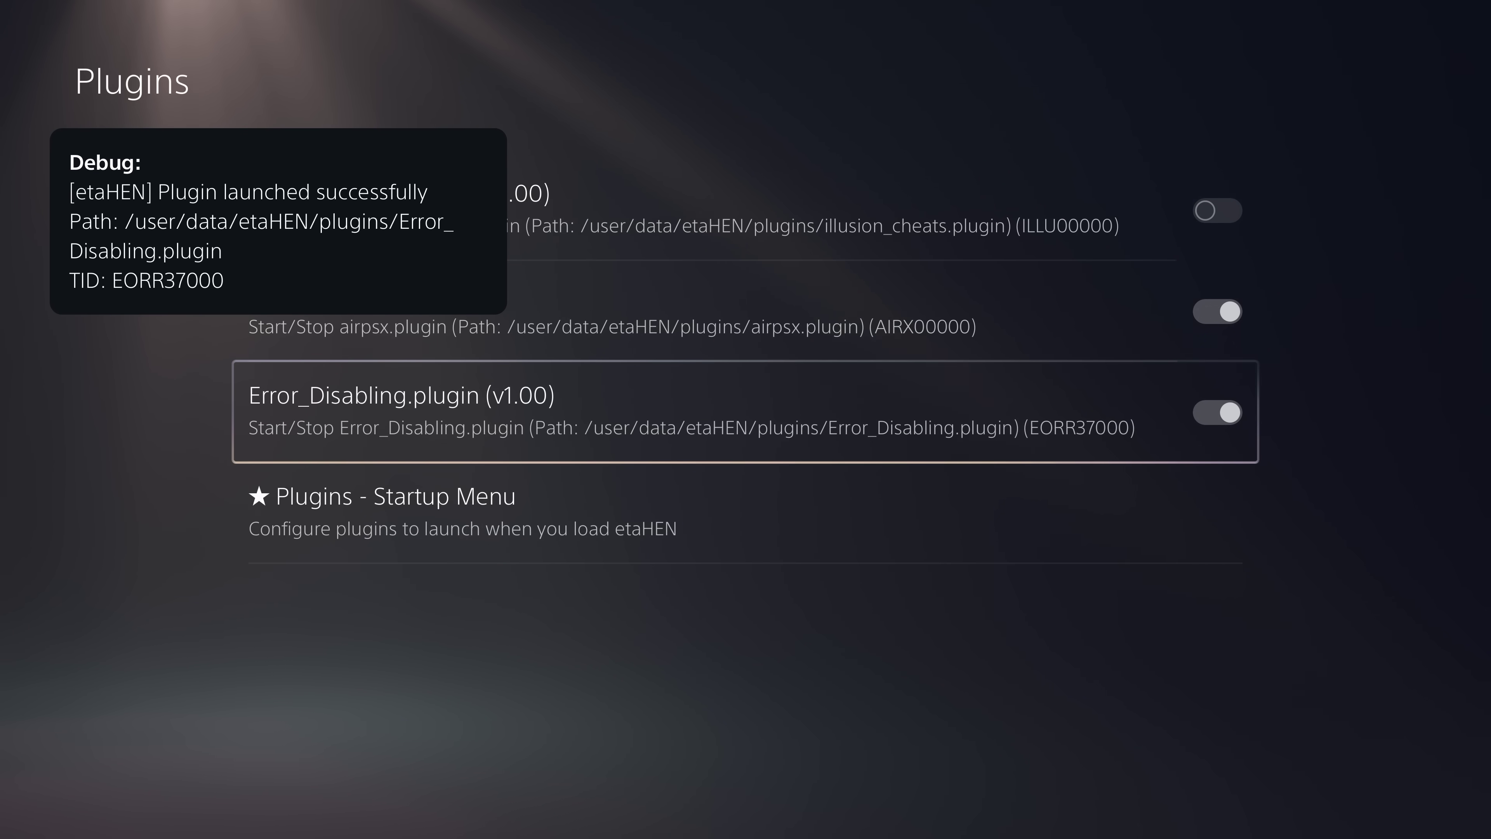
key("Up")
key("Up")
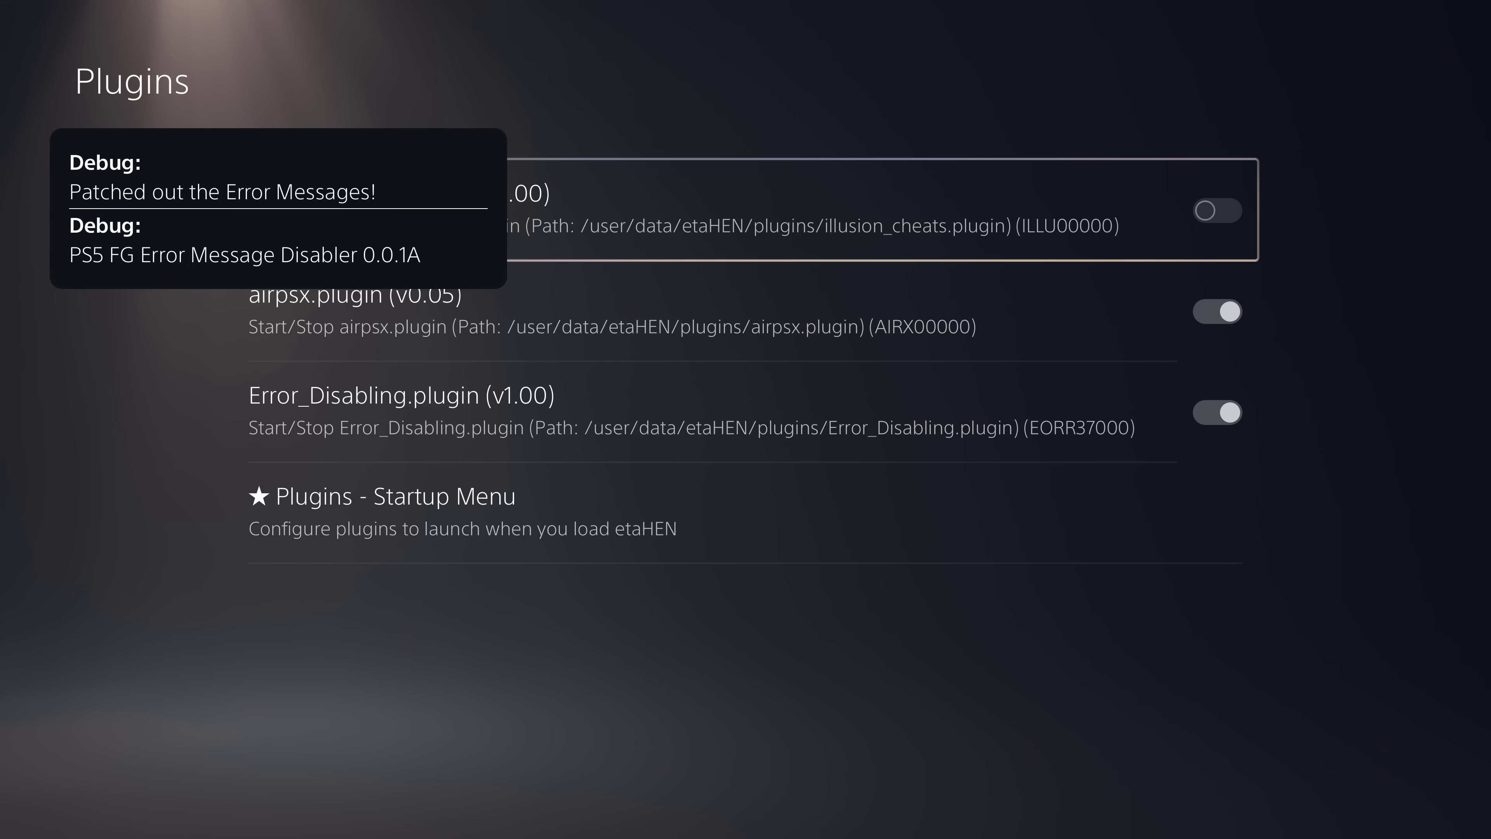
key("Down")
key("Down")
key("Down")
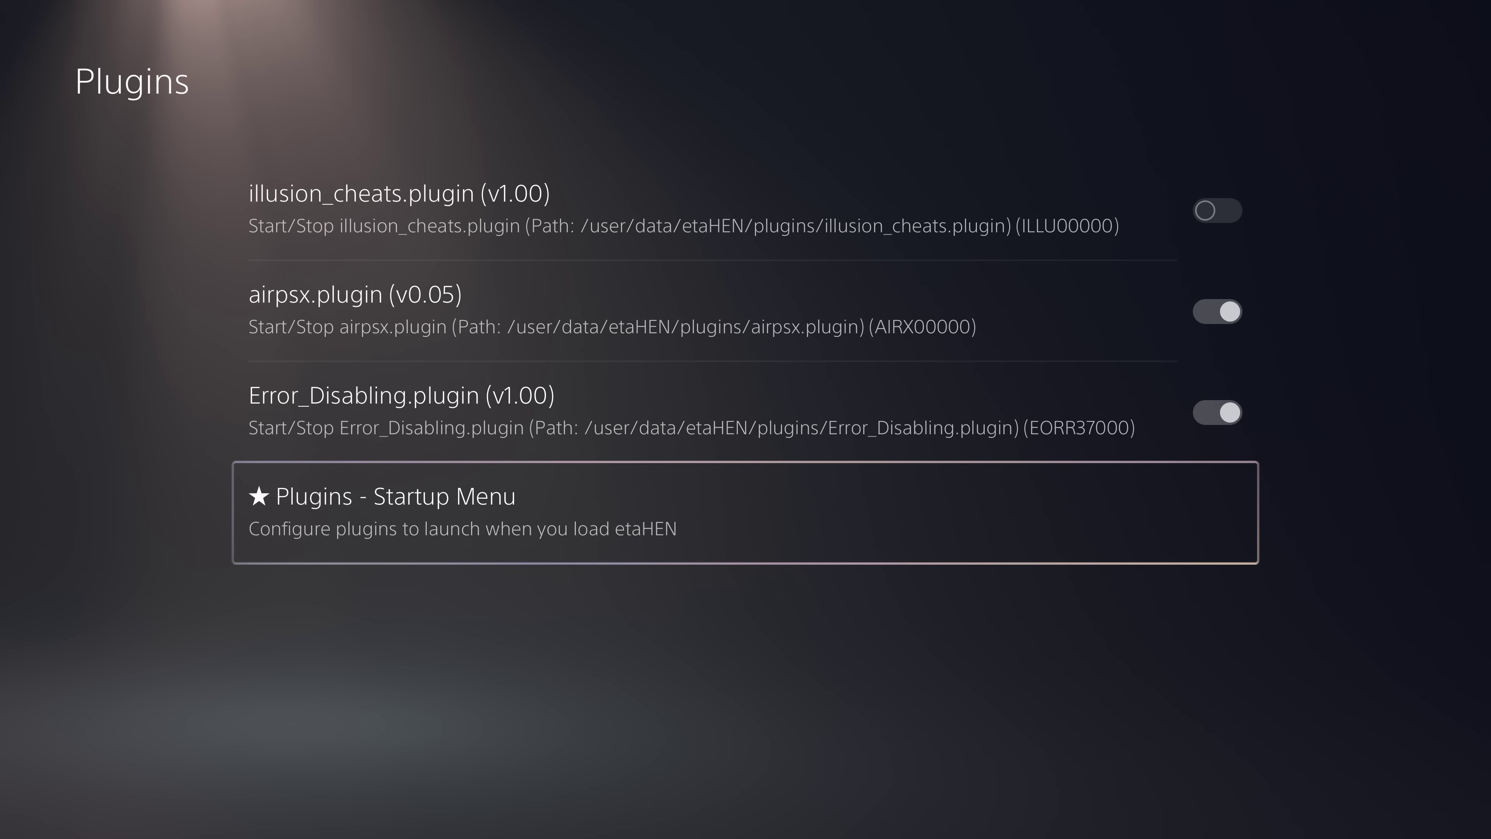
Turn off Error_Disabling.plugin in Plugins - Startup Menu and back out to home
key("Return")
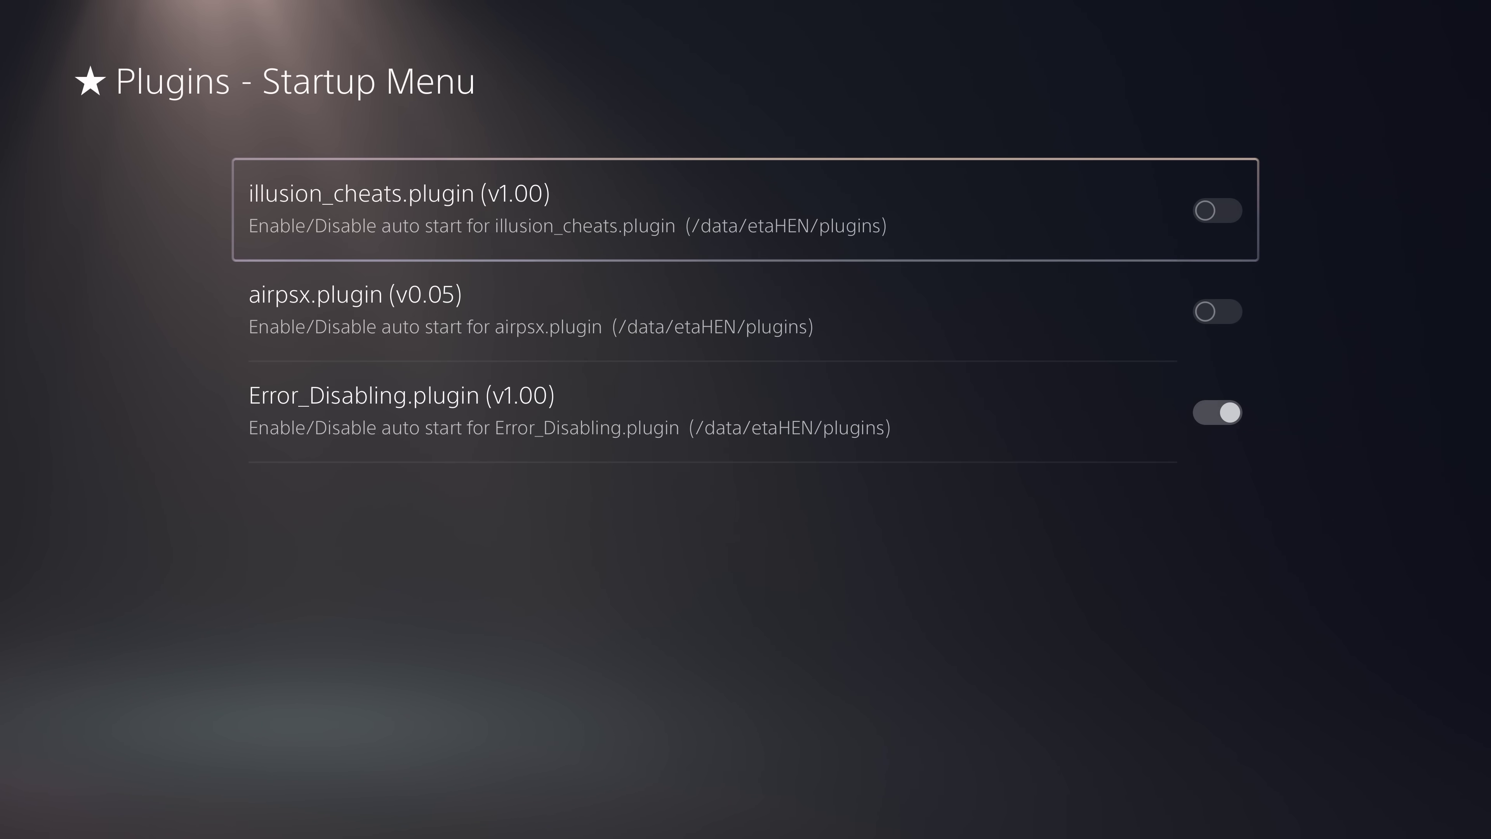
key("Down")
key("Down")
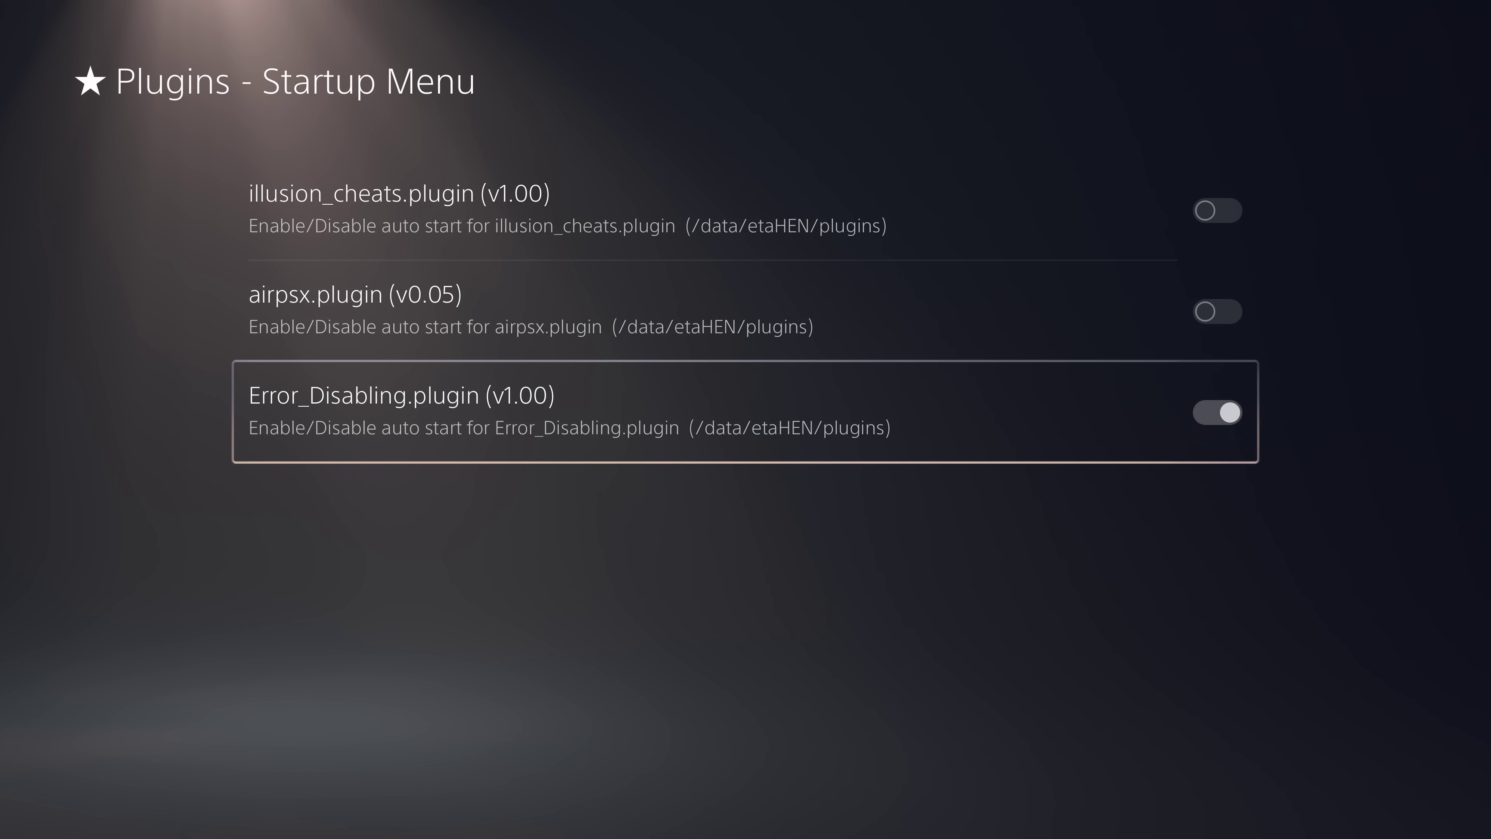
key("Return")
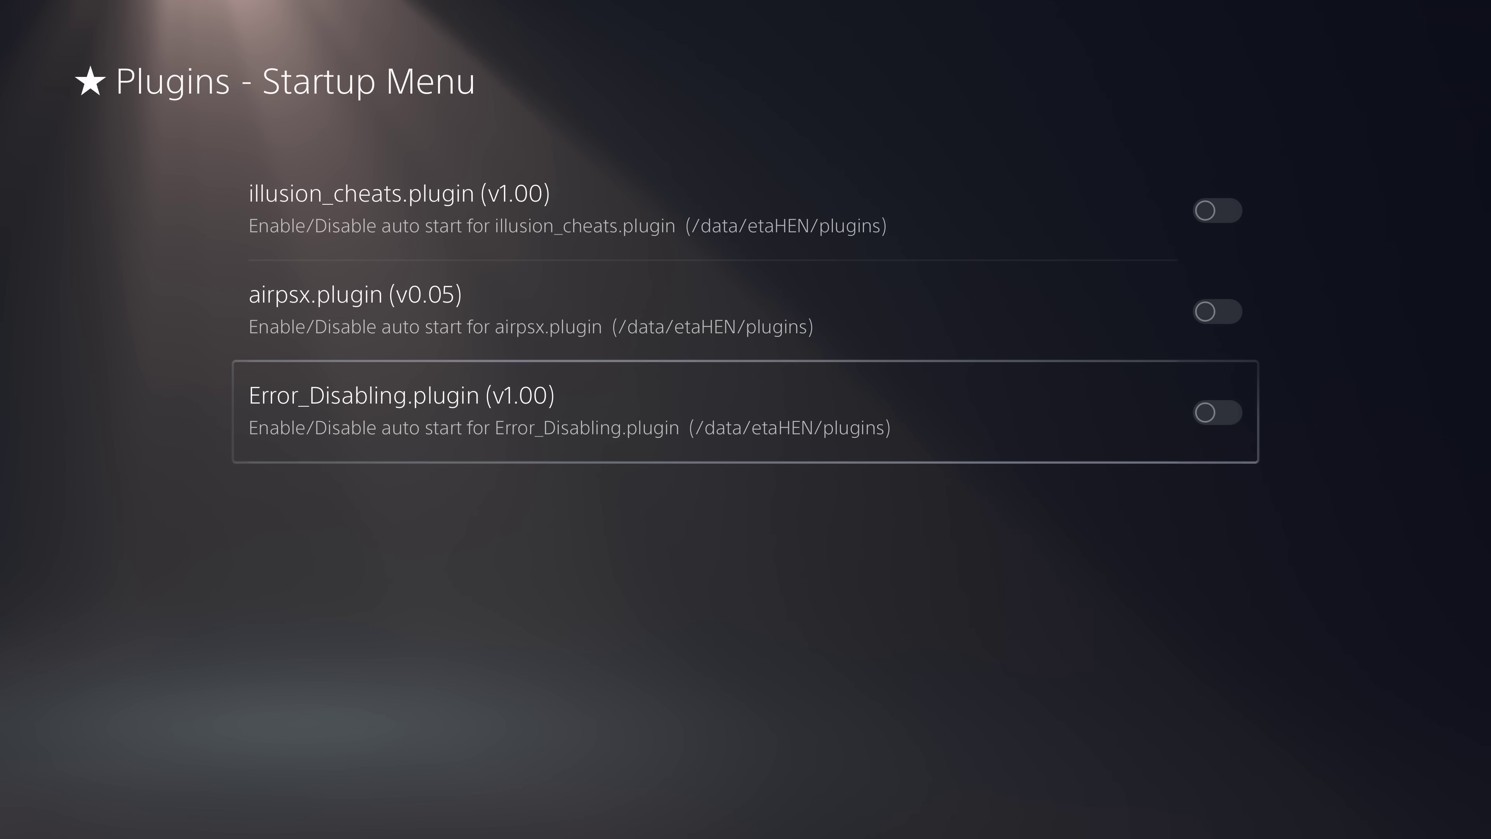
key("Up")
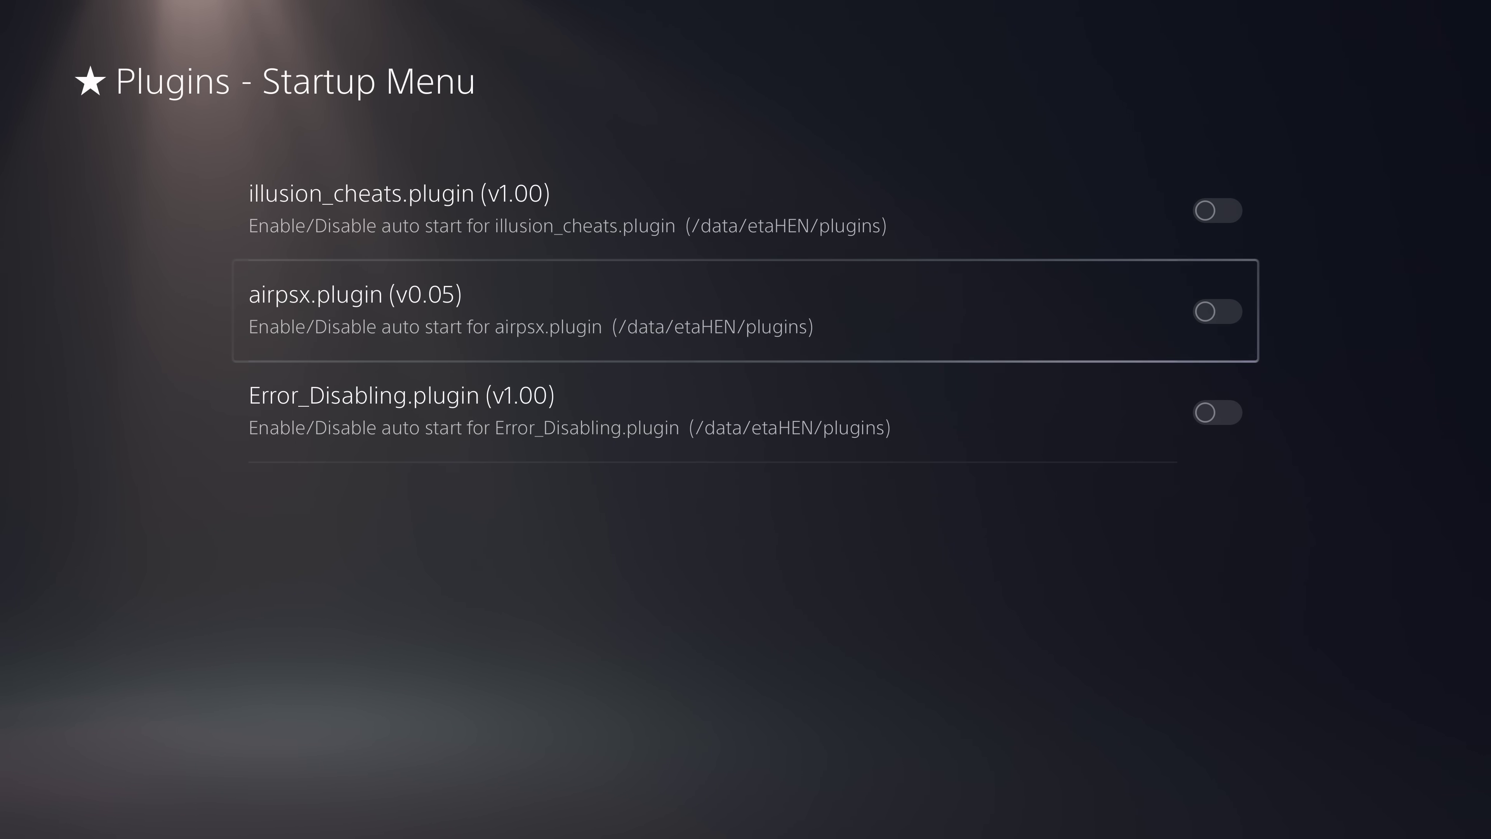
key("Escape")
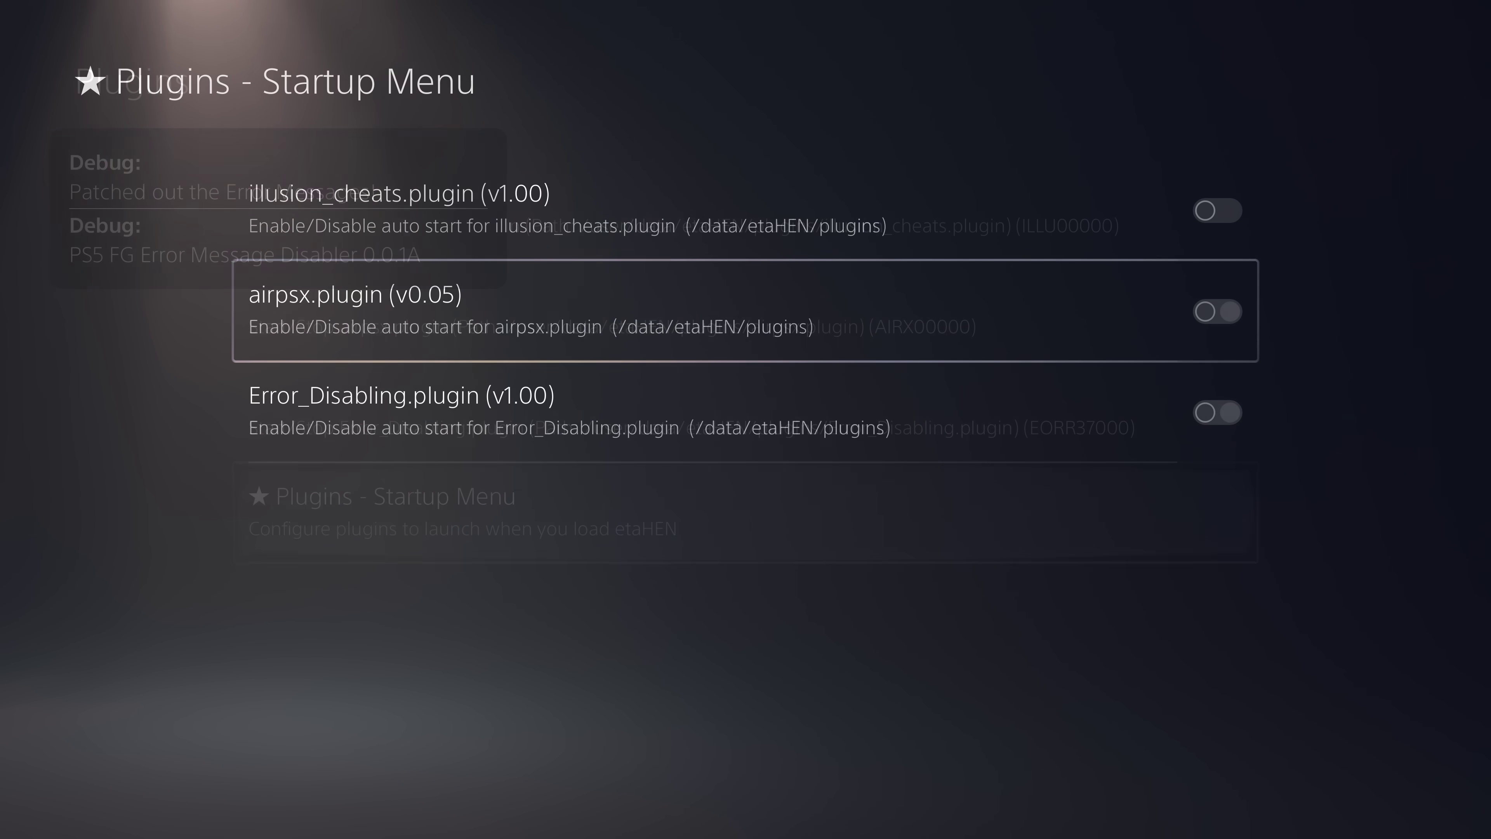
key("Escape")
key("Escape")
key("Escape")
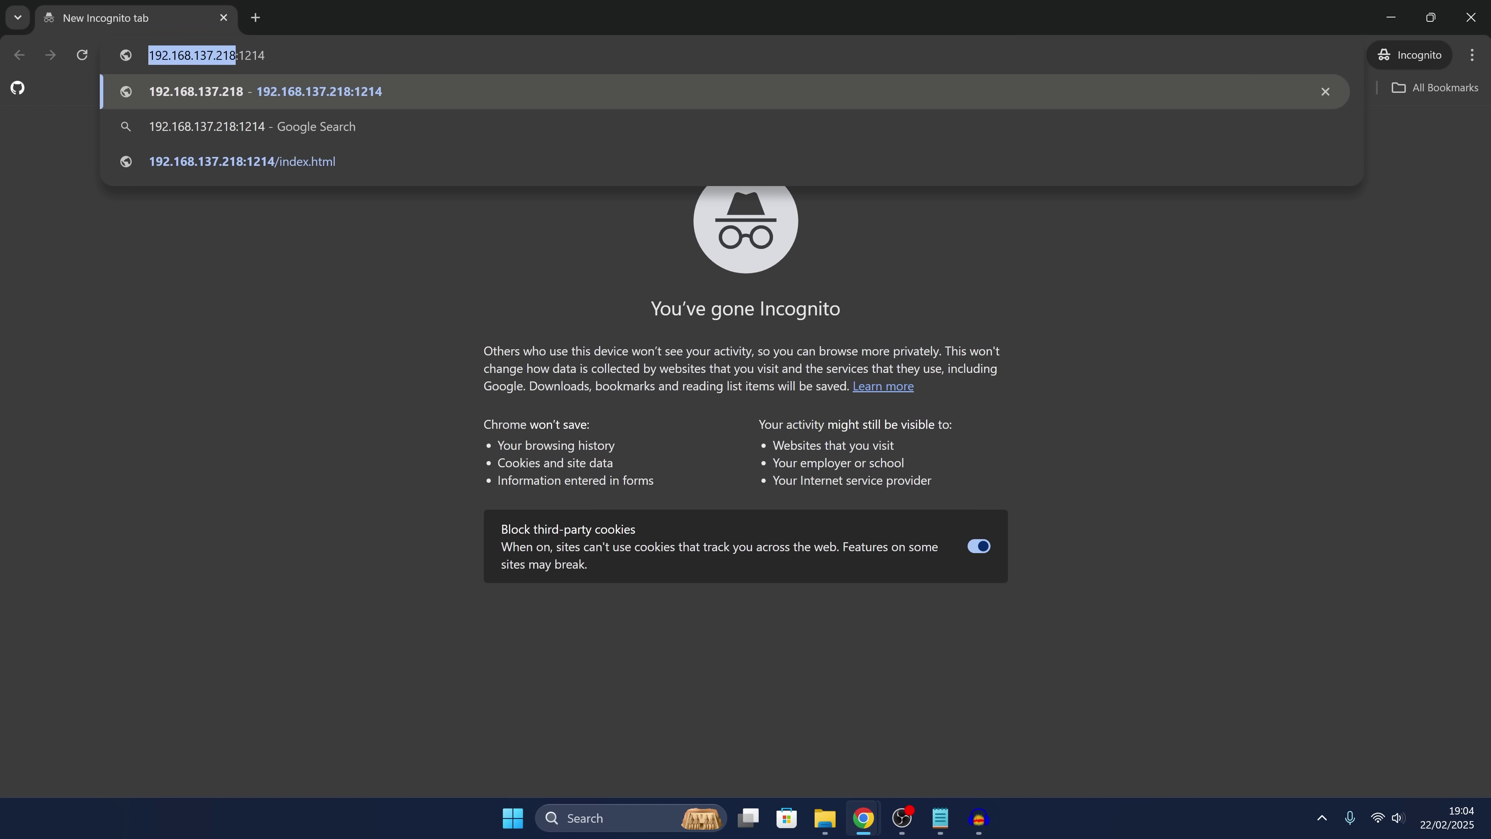
Load AirPSX at 192.168.137.218:1214, accept its disclaimer, and pick the applications launcher
key("Right")
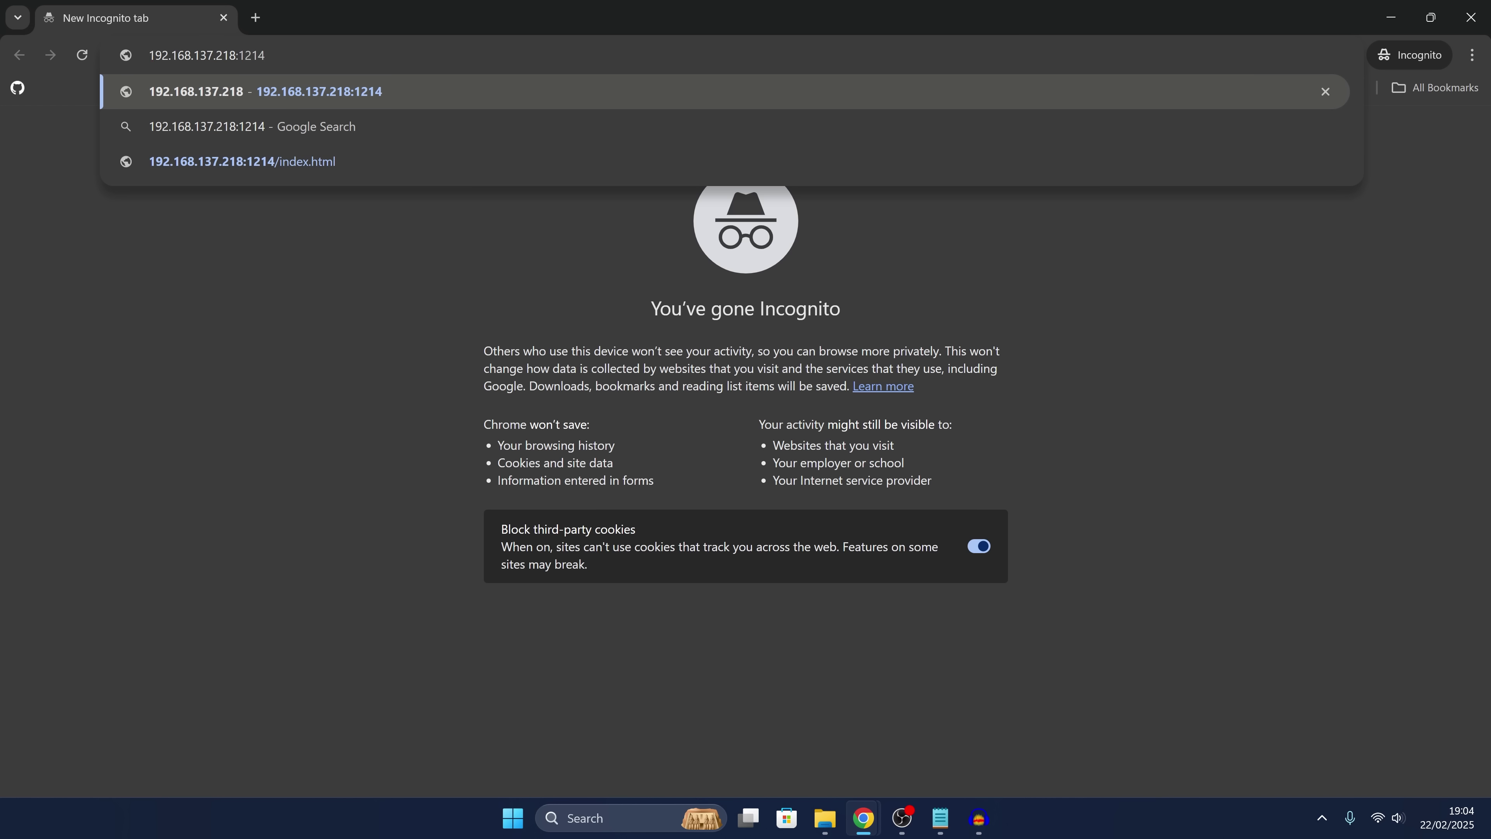
key("Return")
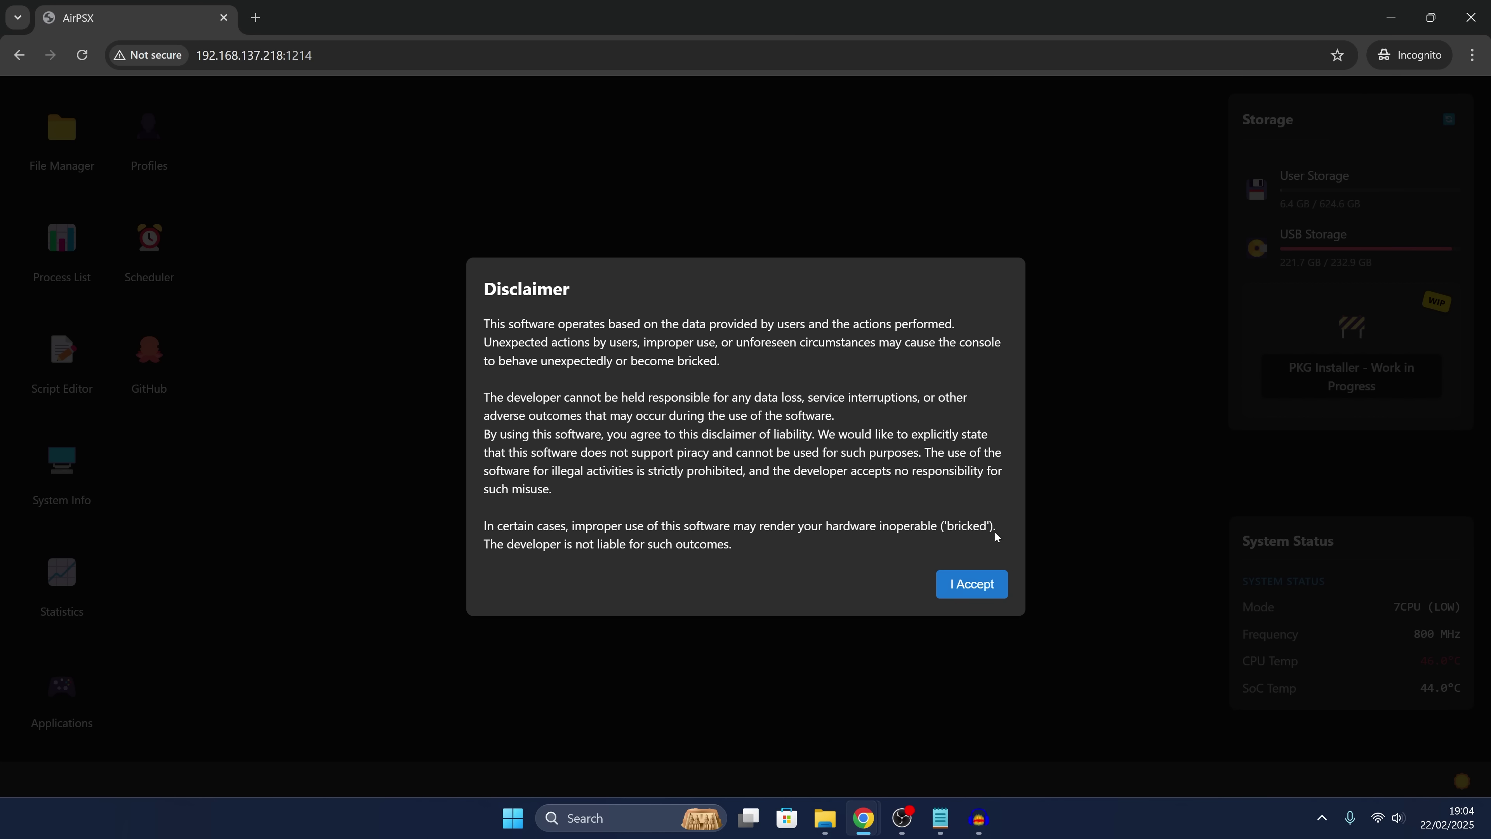
left_click(963, 588)
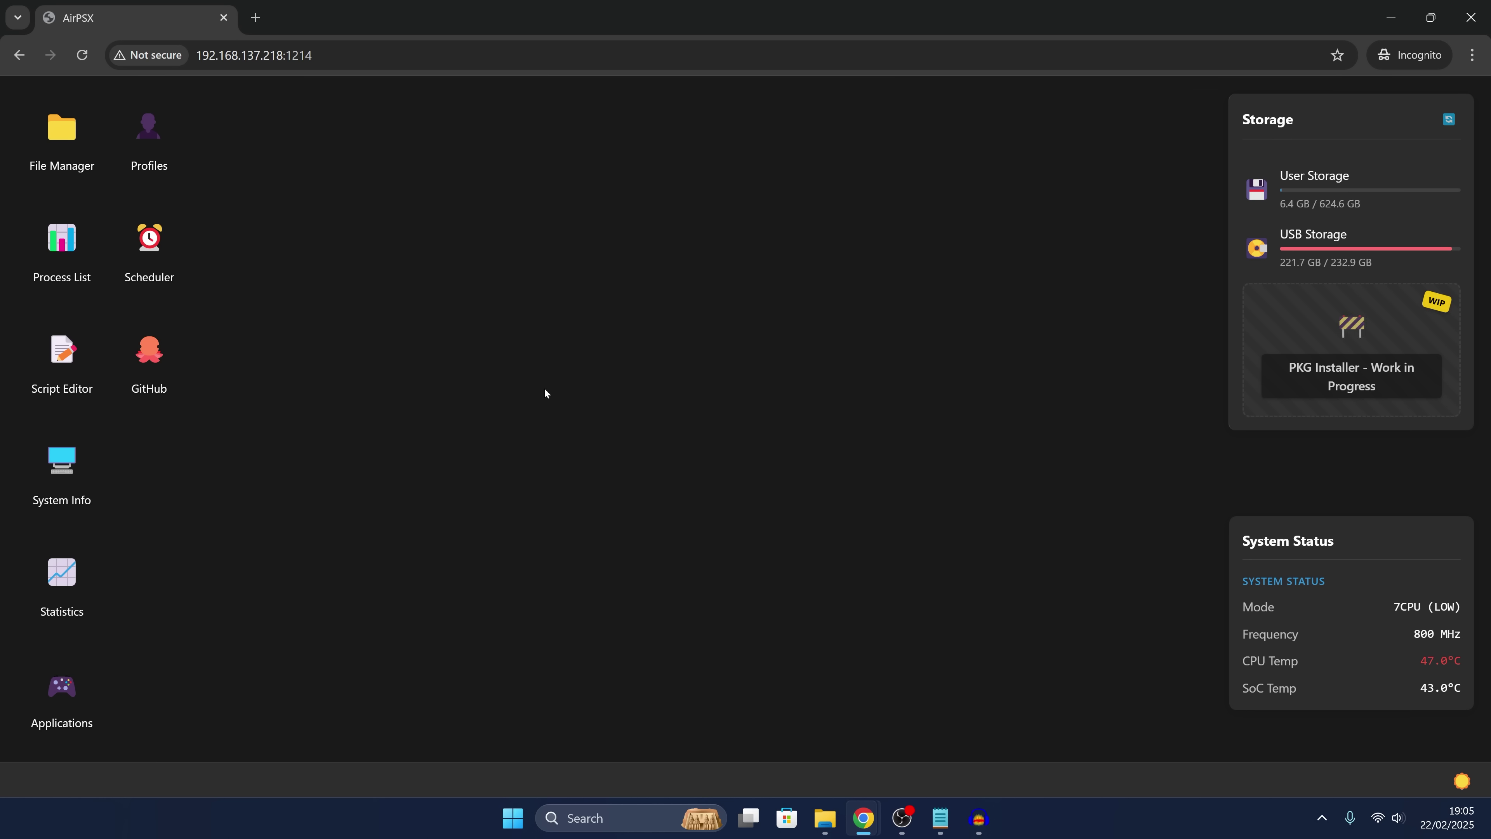
left_click(86, 686)
Open the Applications list and place the browser beside the console preview
left_click(78, 691)
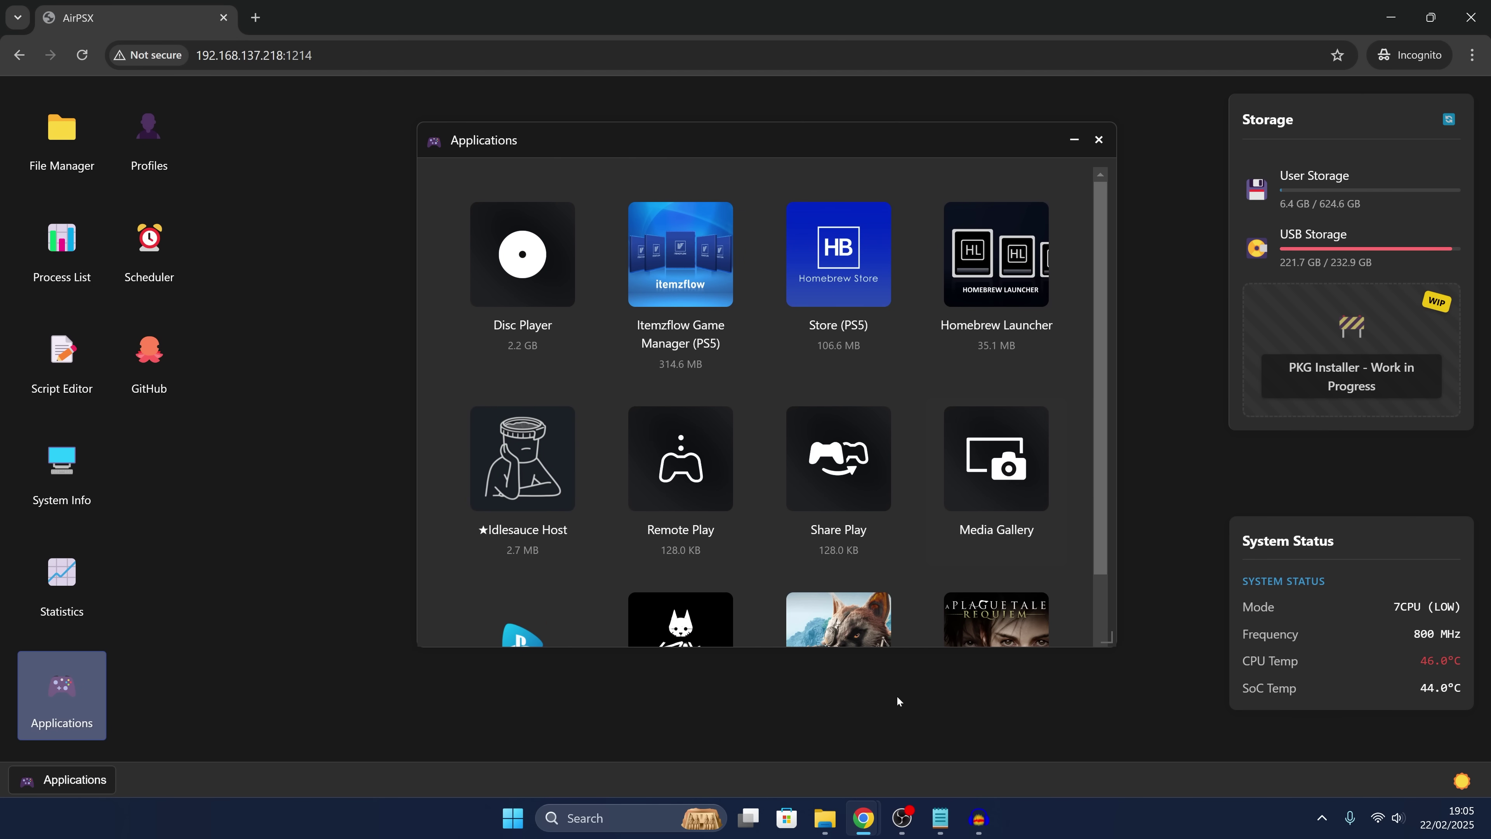
mouse_move(902, 818)
left_click(1071, 726)
left_click_drag(892, 15, 834, 84)
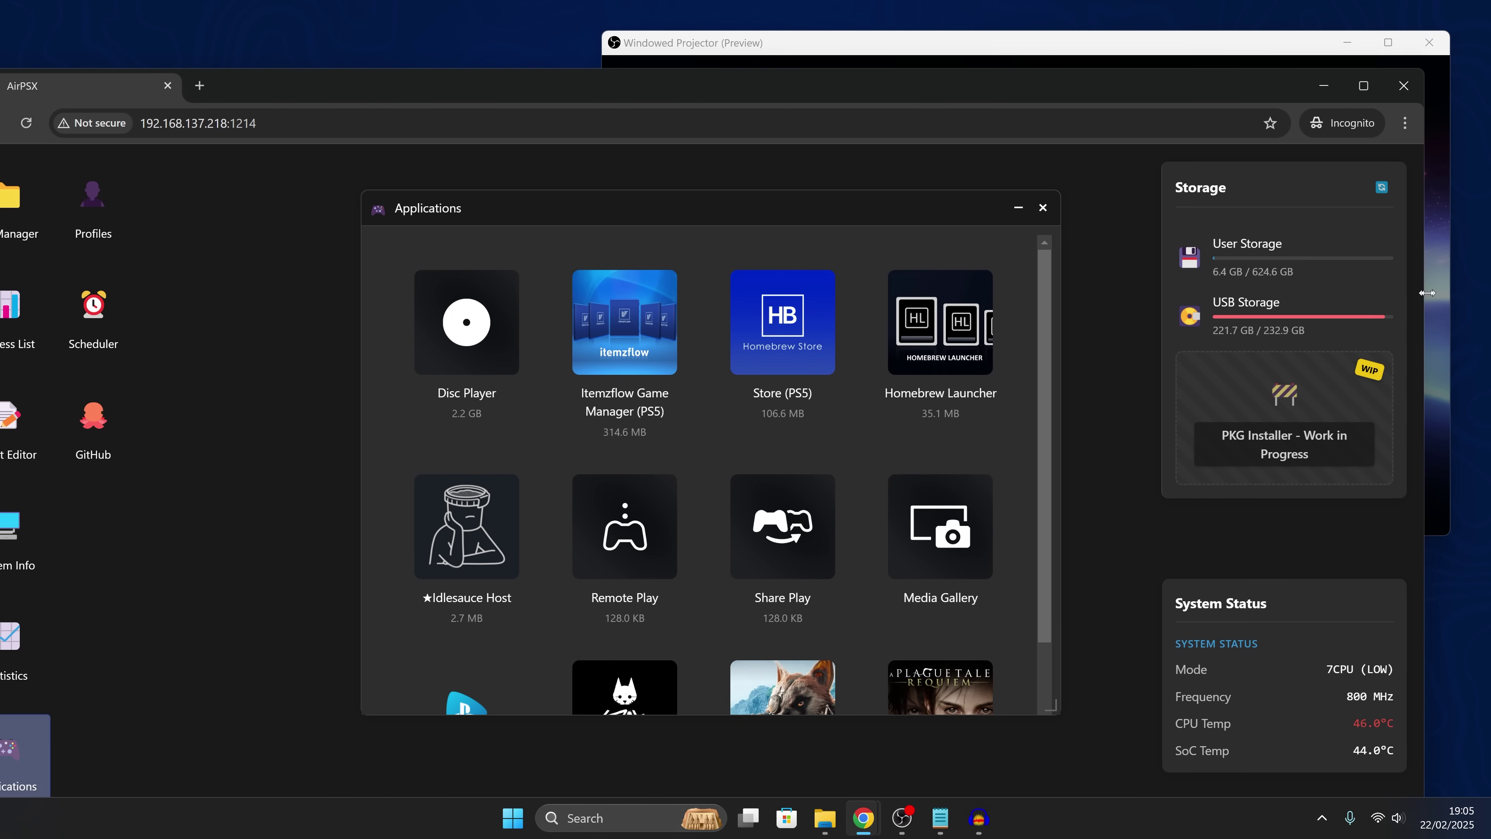
left_click_drag(1427, 292, 632, 293)
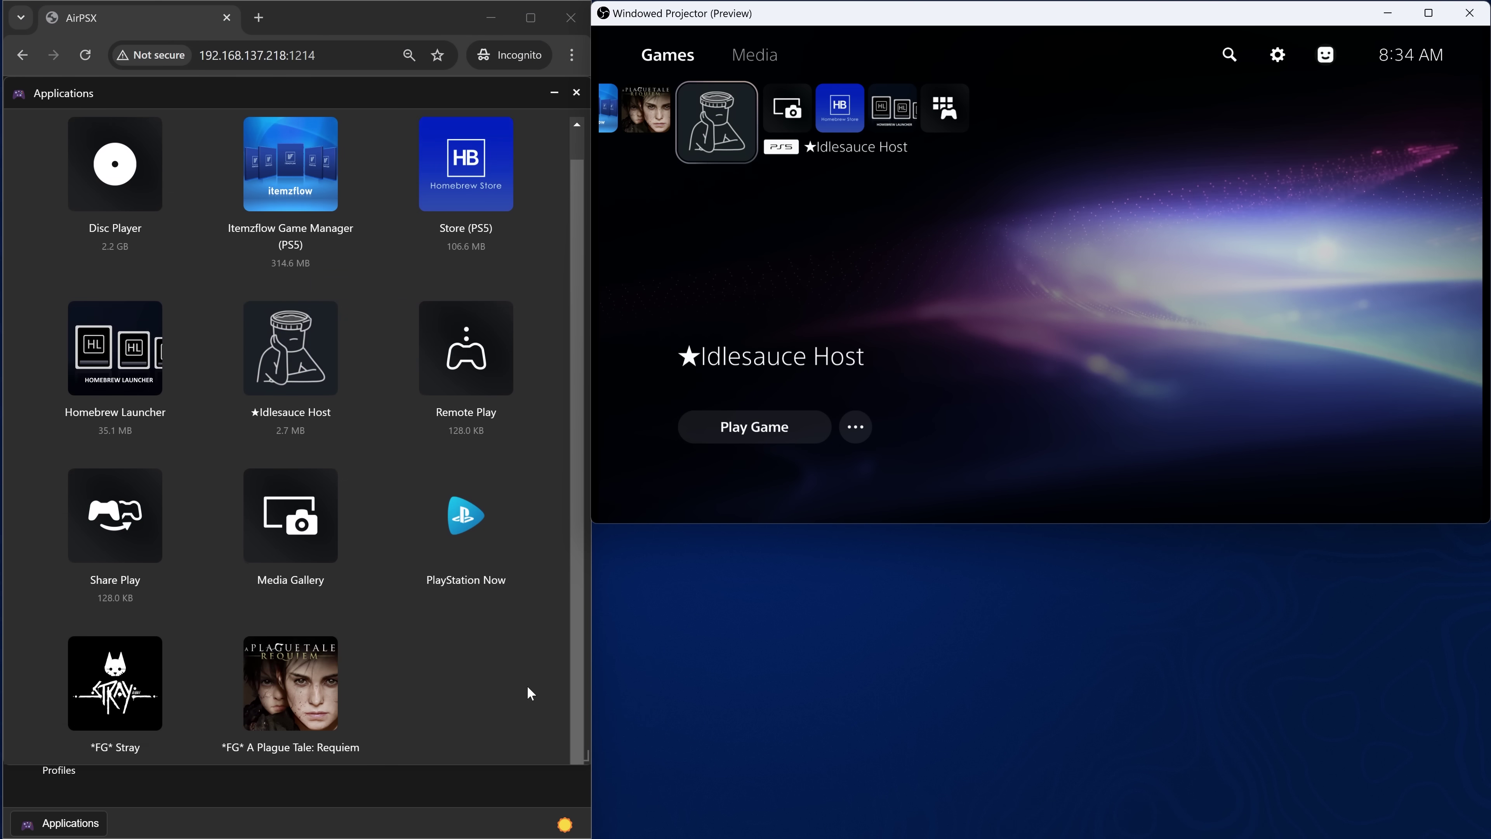
scroll(530, 693, "up", 1)
Run Itemzflow Game Manager (PS5) from its details, then close the details
left_click(279, 236)
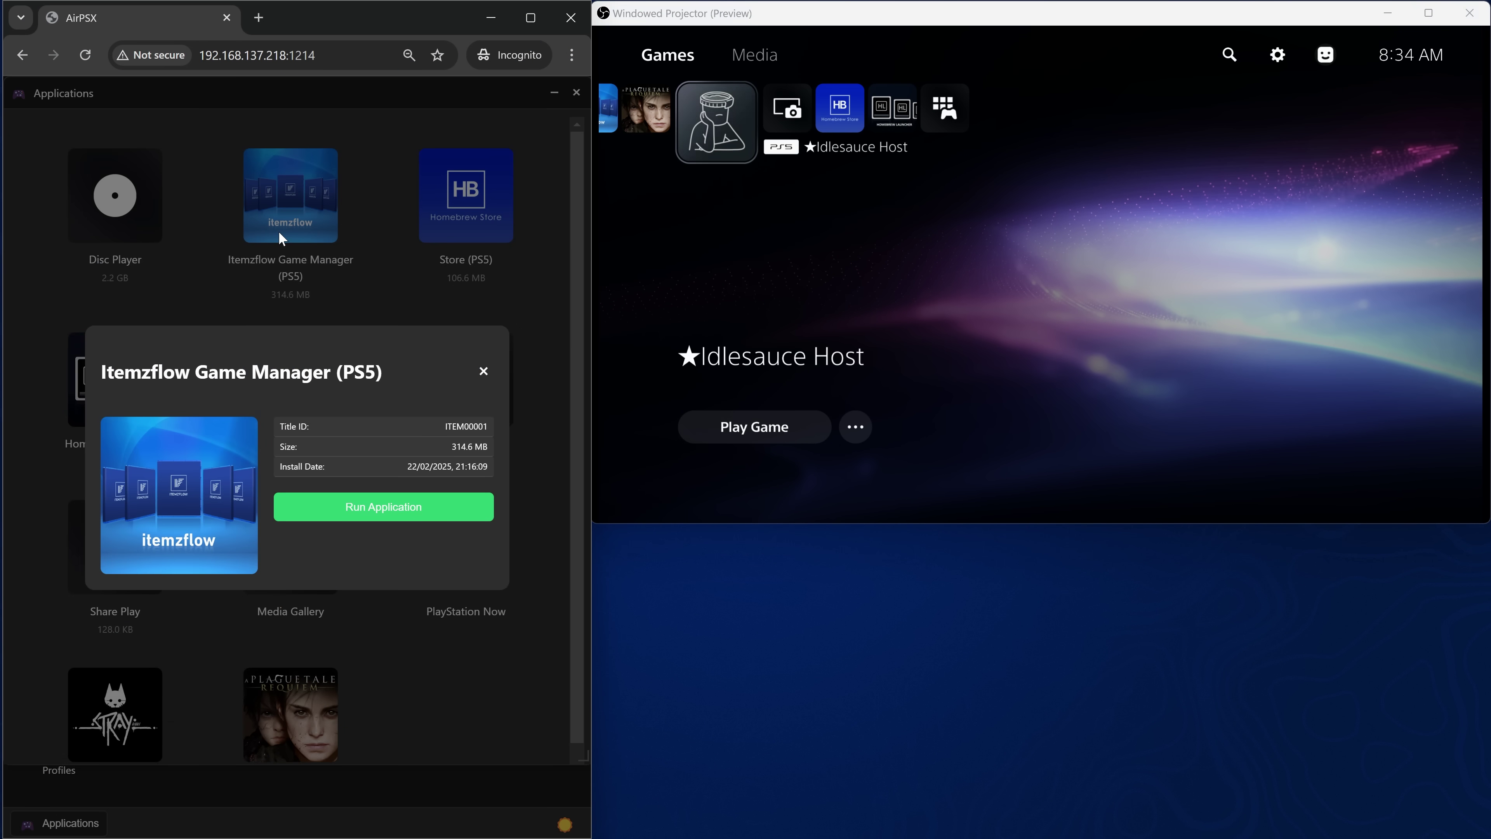
left_click(434, 506)
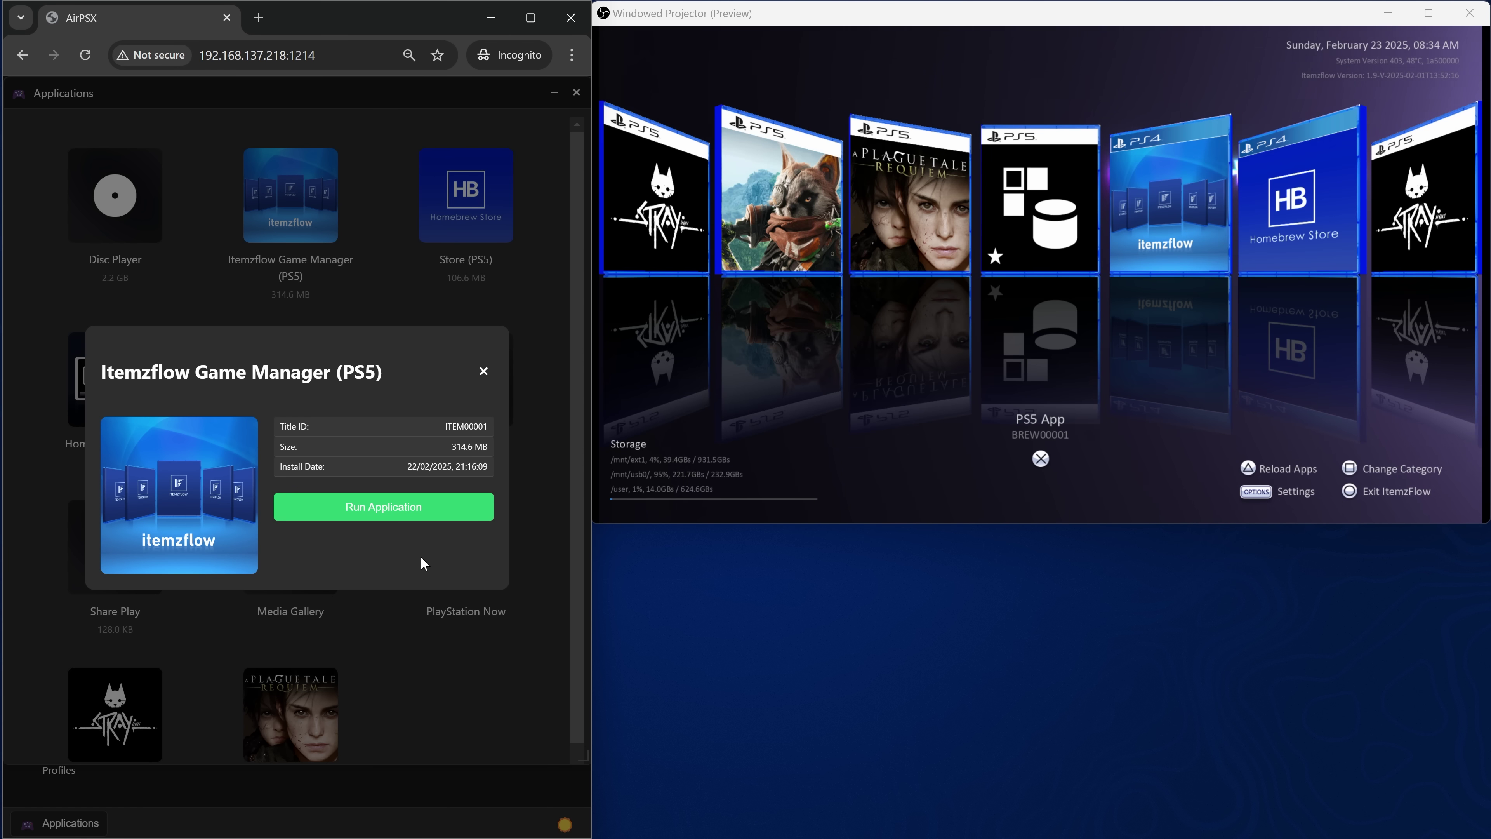
left_click(483, 371)
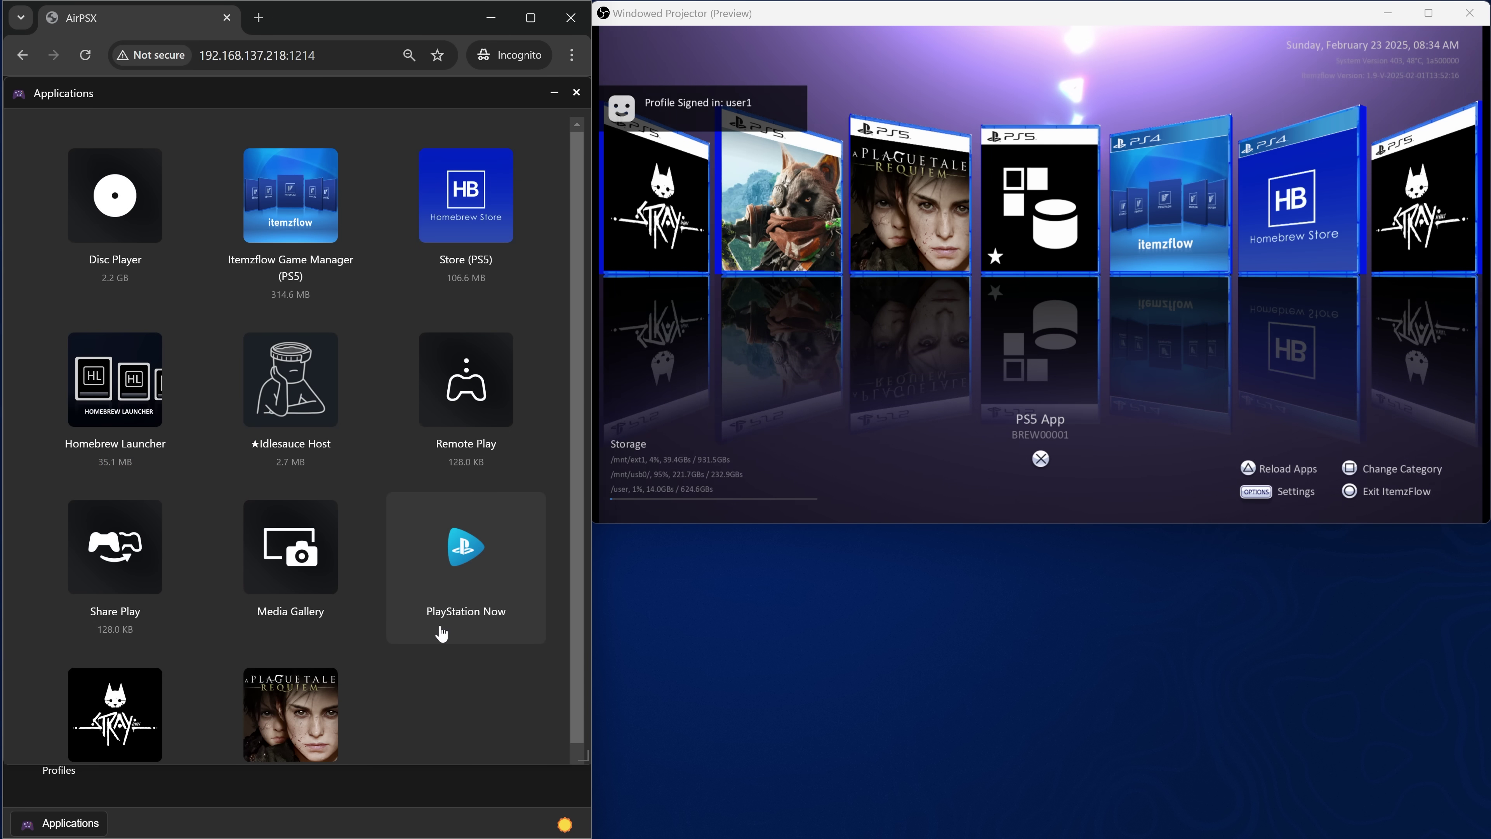
scroll(446, 641, "down", 1)
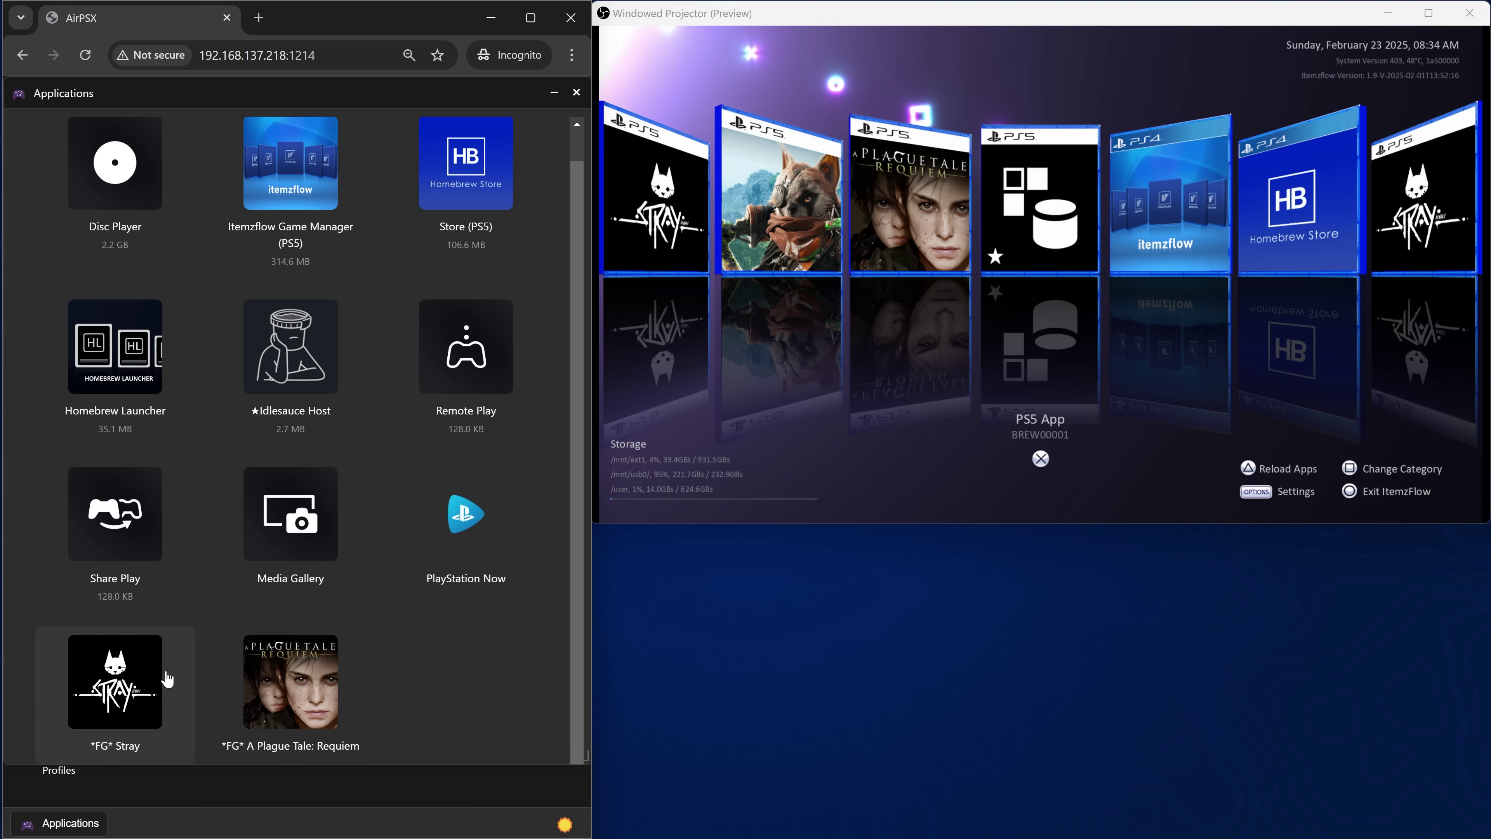
Run *FG* Stray from its details, close them, and open A Plague Tale: Requiem's details
left_click(167, 678)
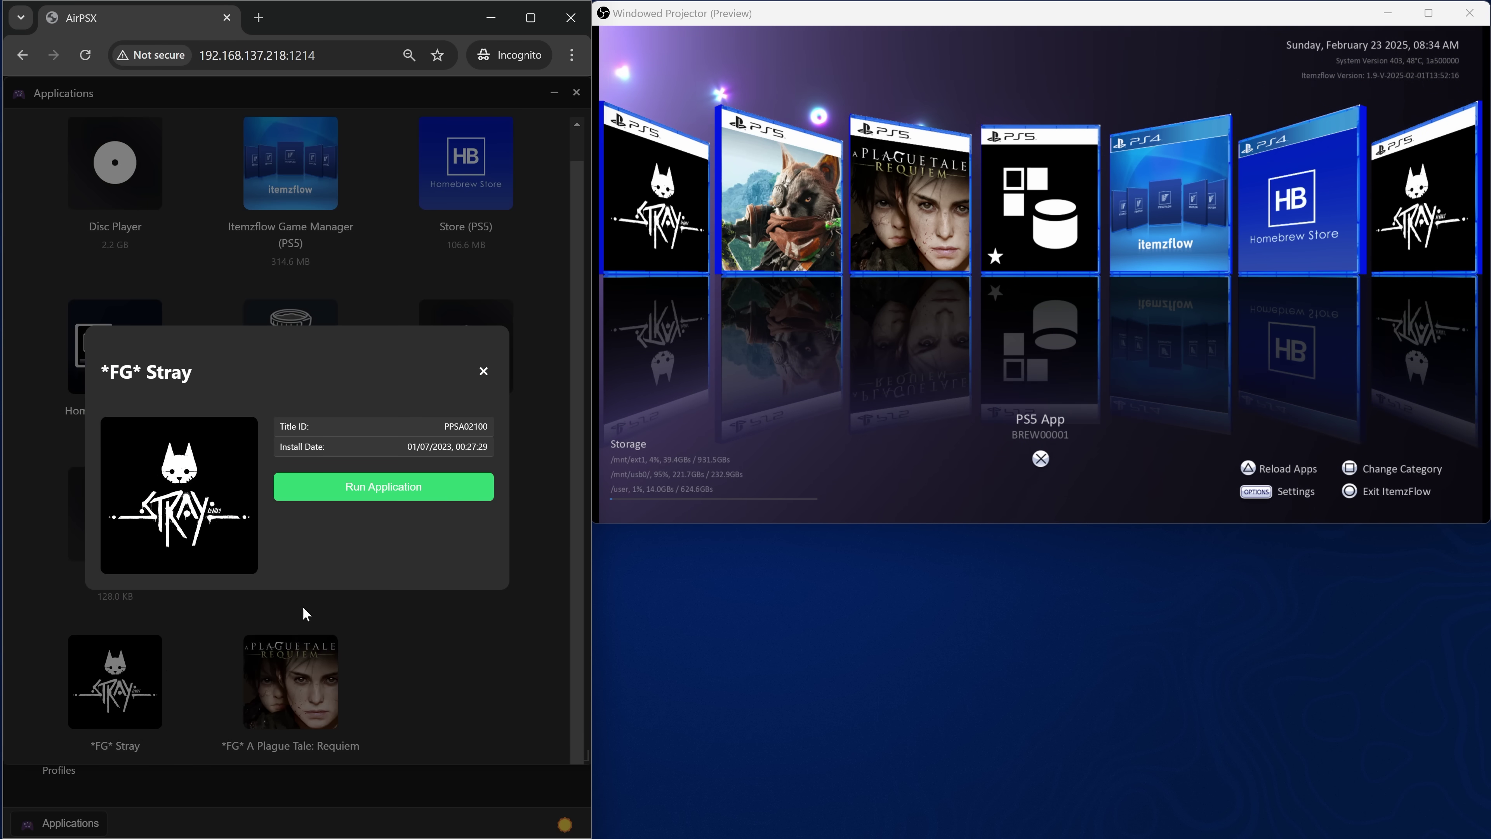
left_click(440, 494)
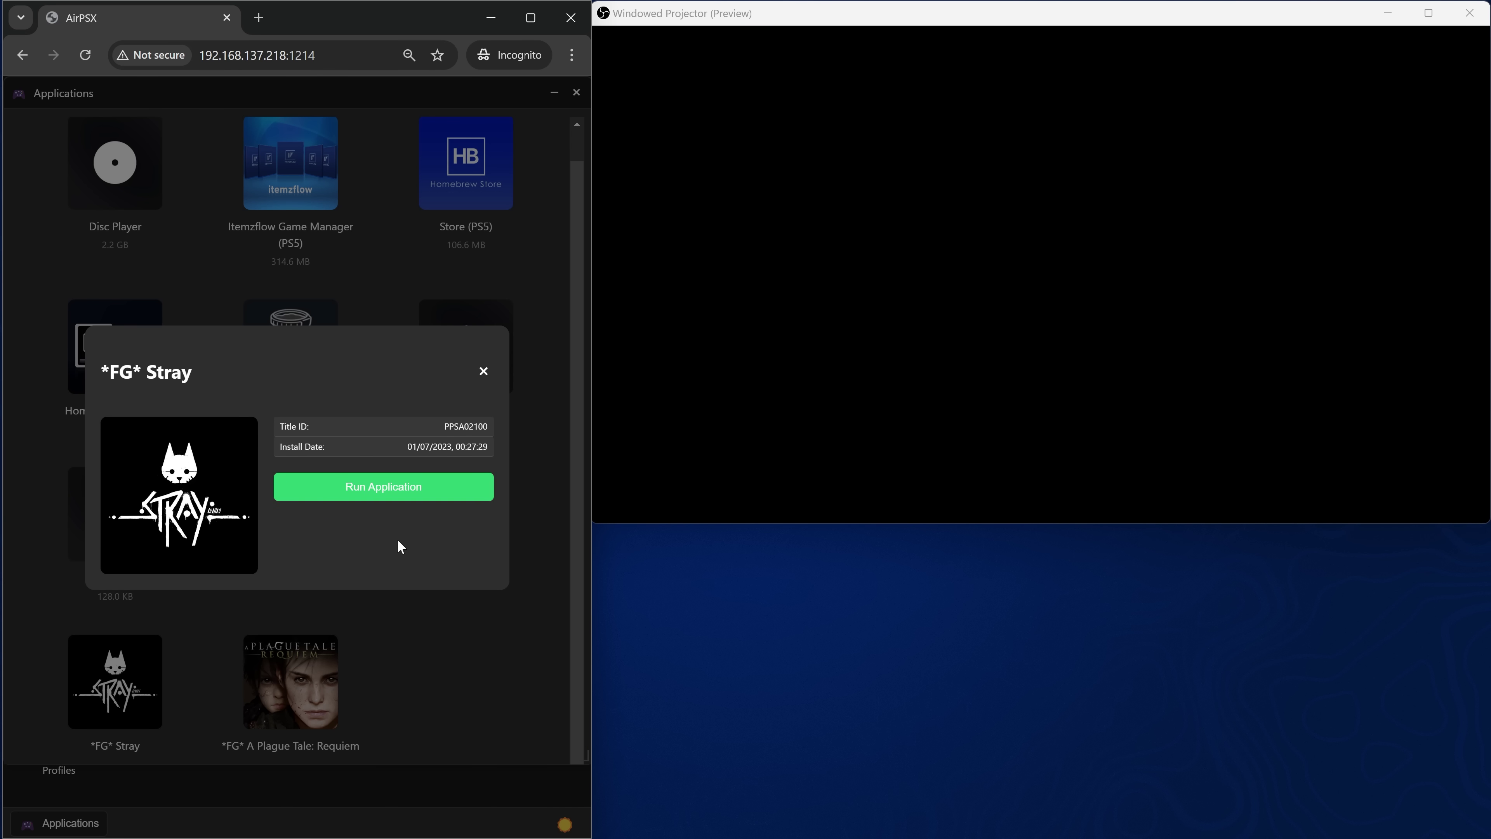
left_click(386, 593)
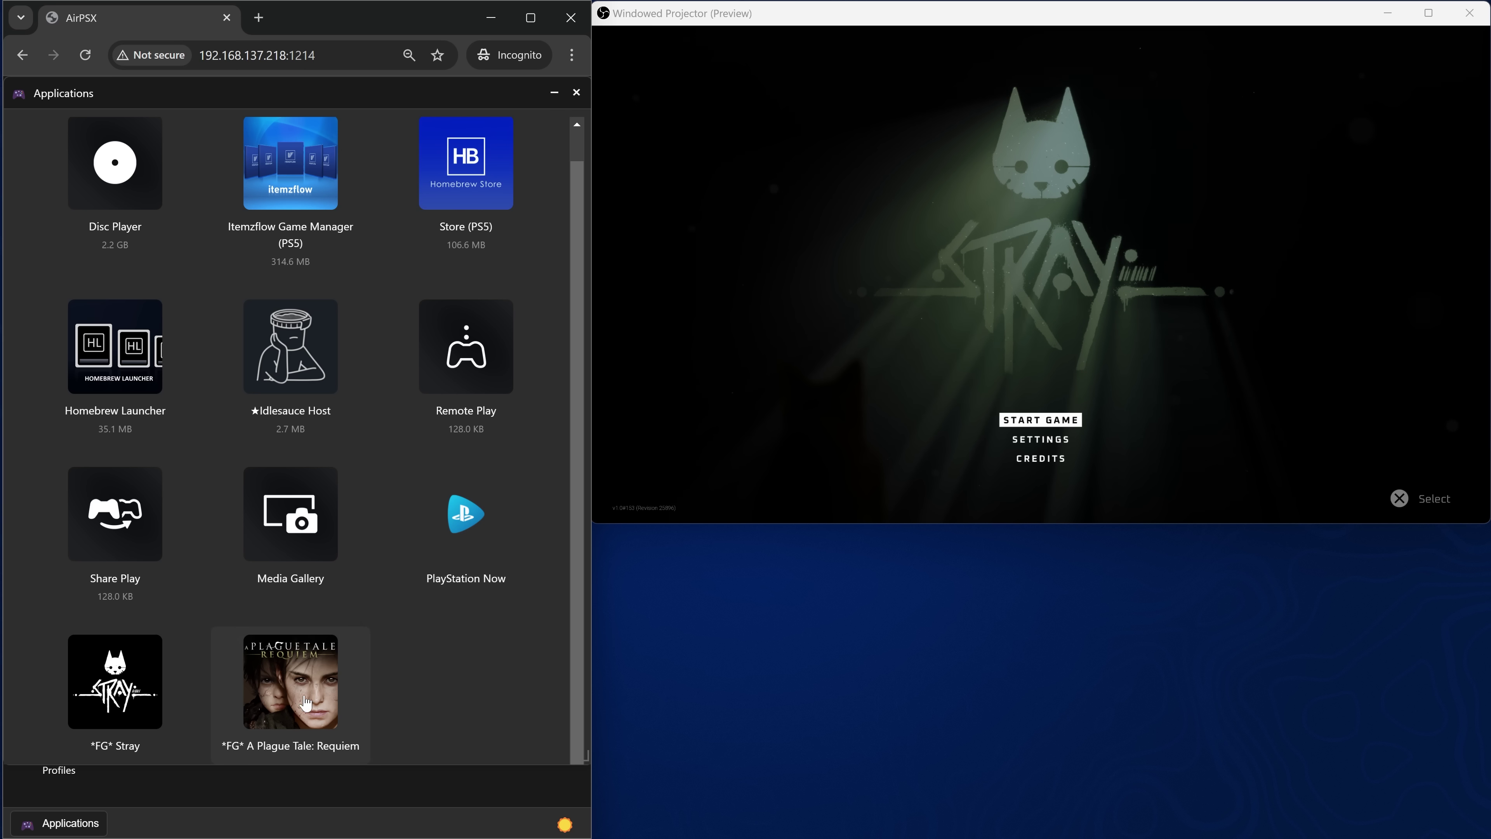
left_click(343, 691)
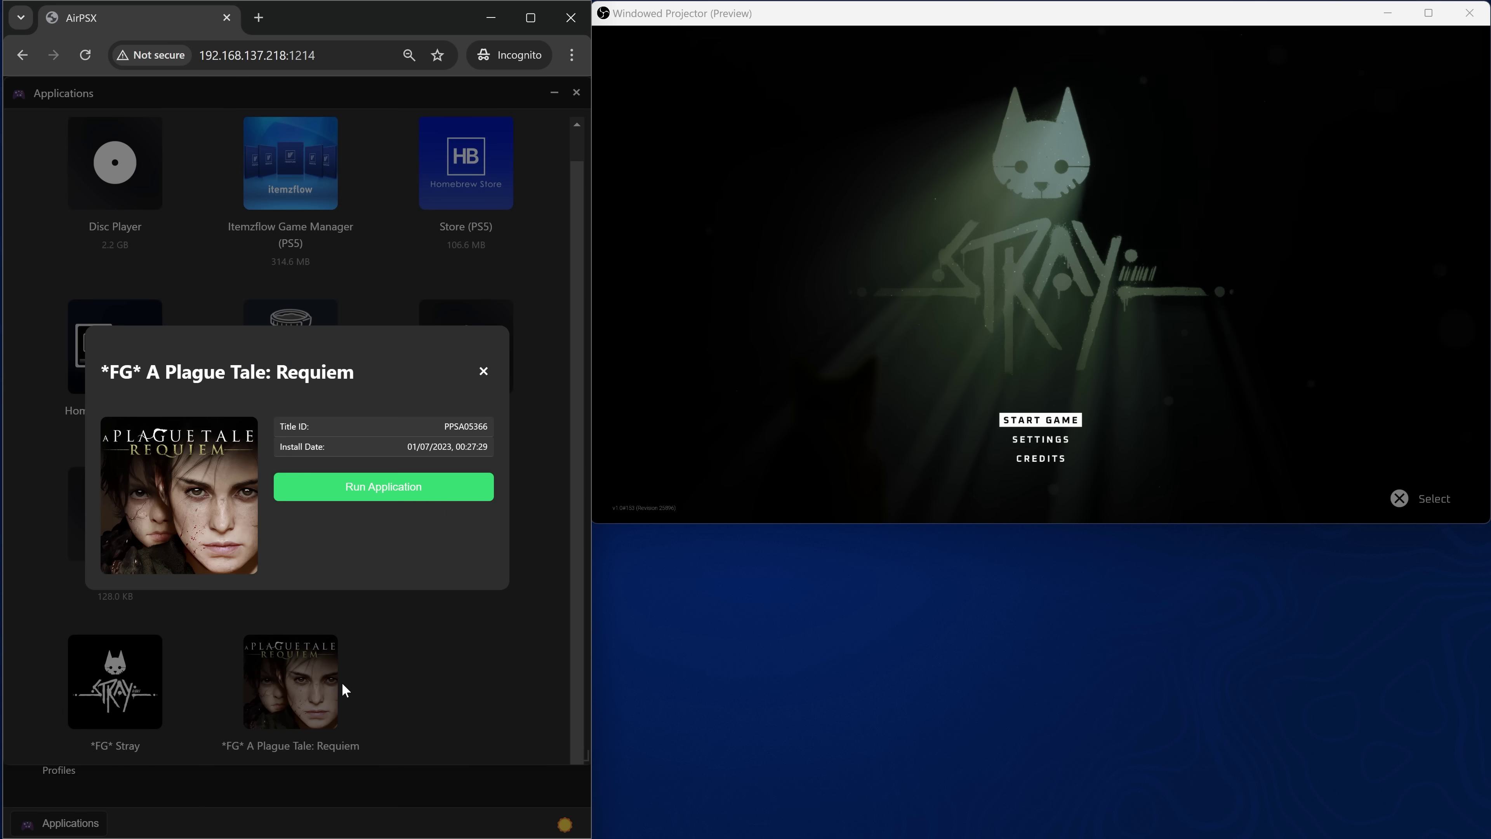
Run *FG* A Plague Tale: Requiem on the PS5 from its details
left_click(442, 488)
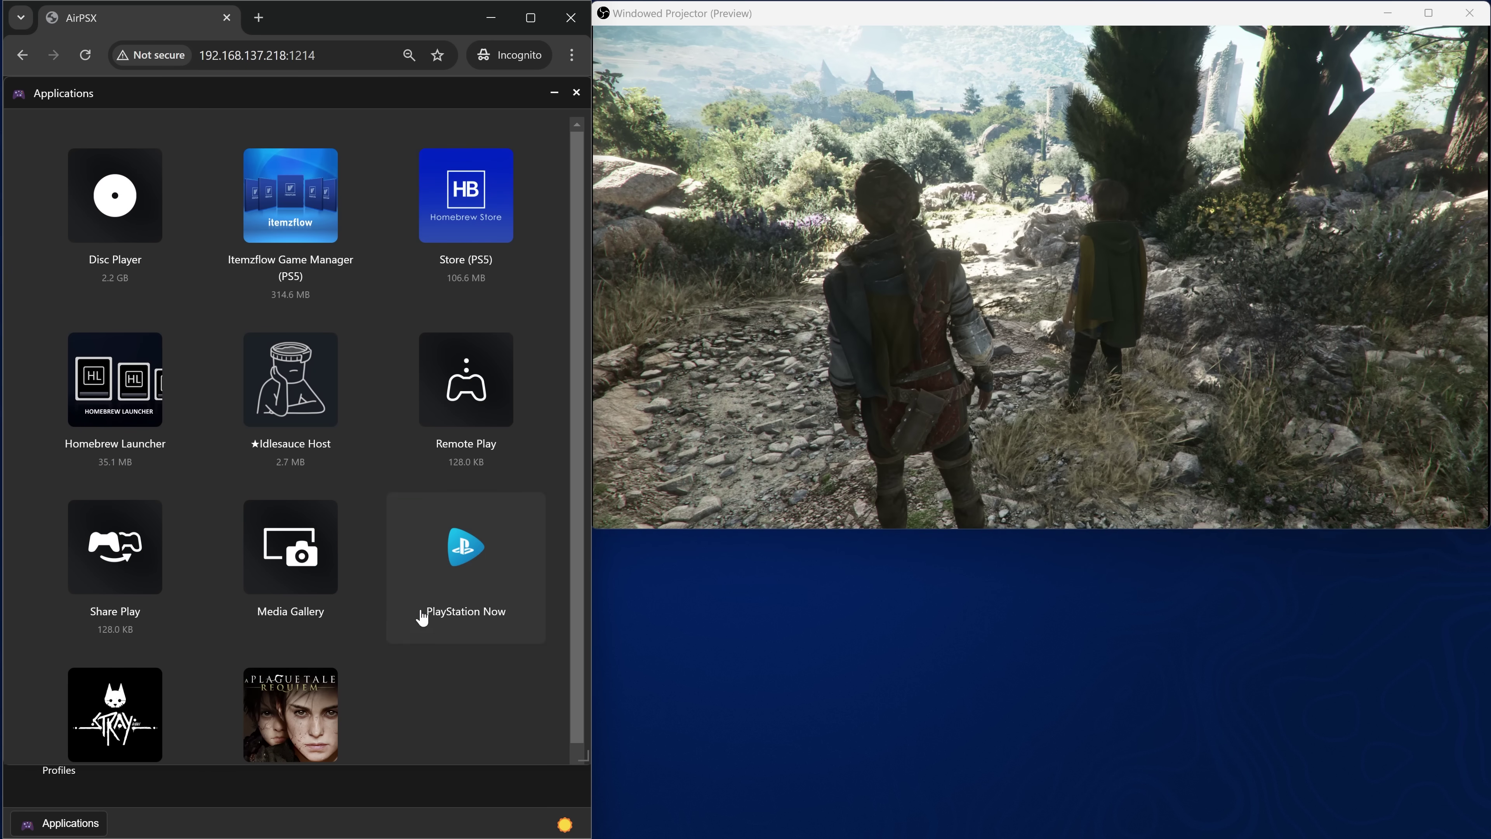
Launch Store (PS5) from AirPSX, retrying once, so the Homebrew Store's 47 apps open on the PS5
left_click(471, 218)
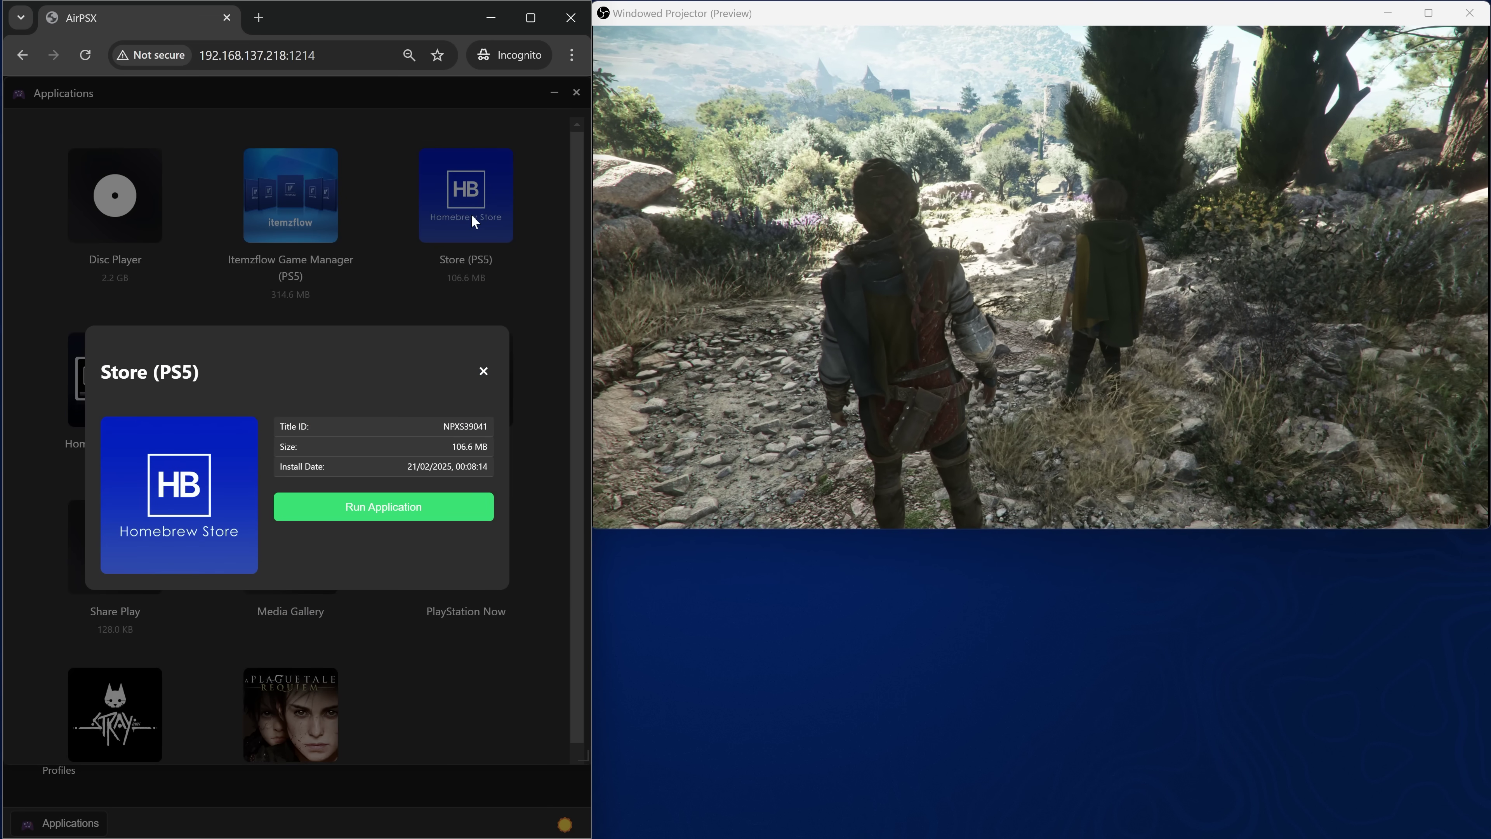
left_click(441, 509)
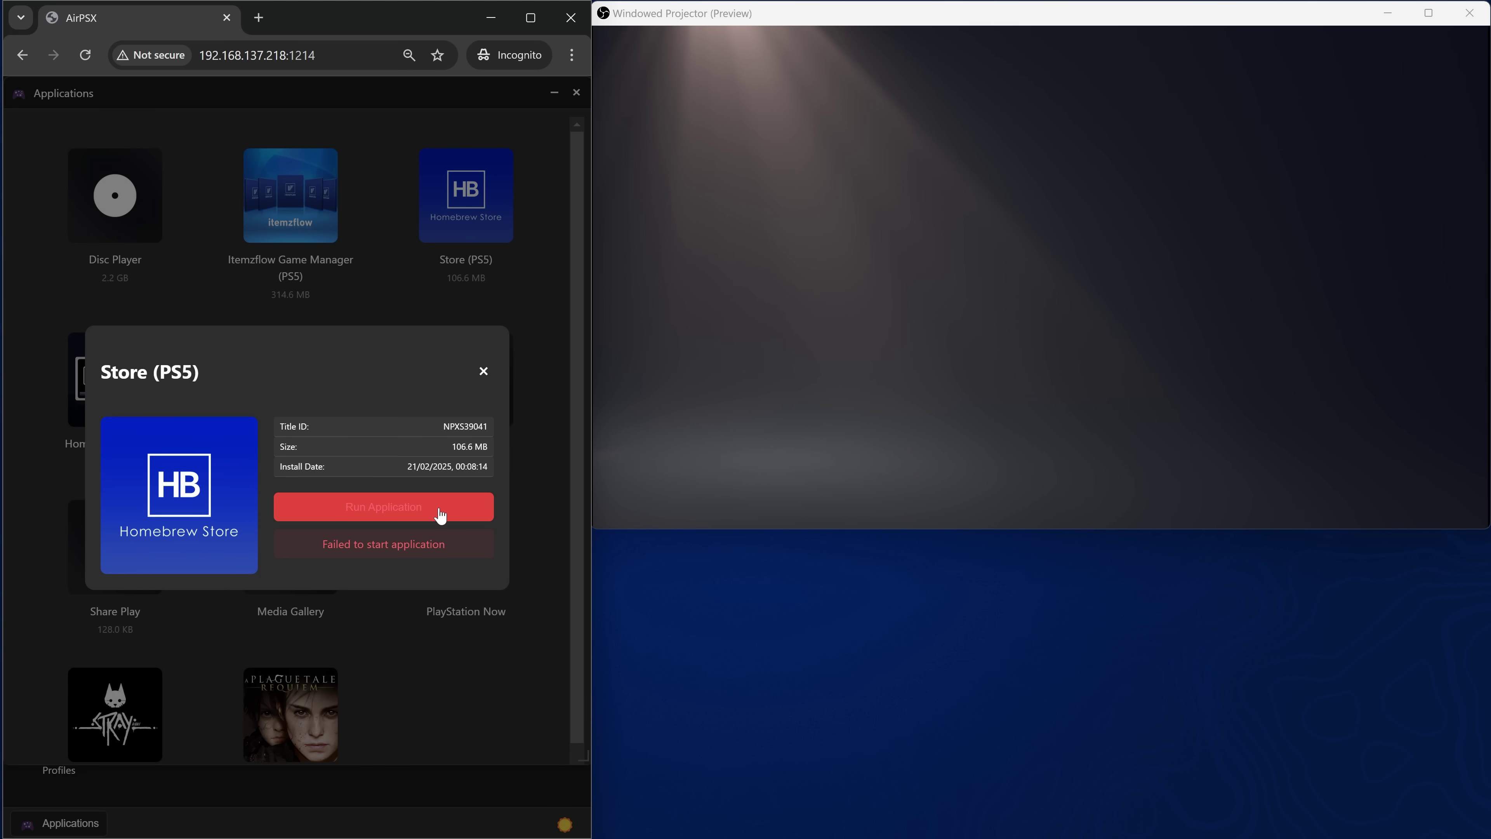
left_click(440, 508)
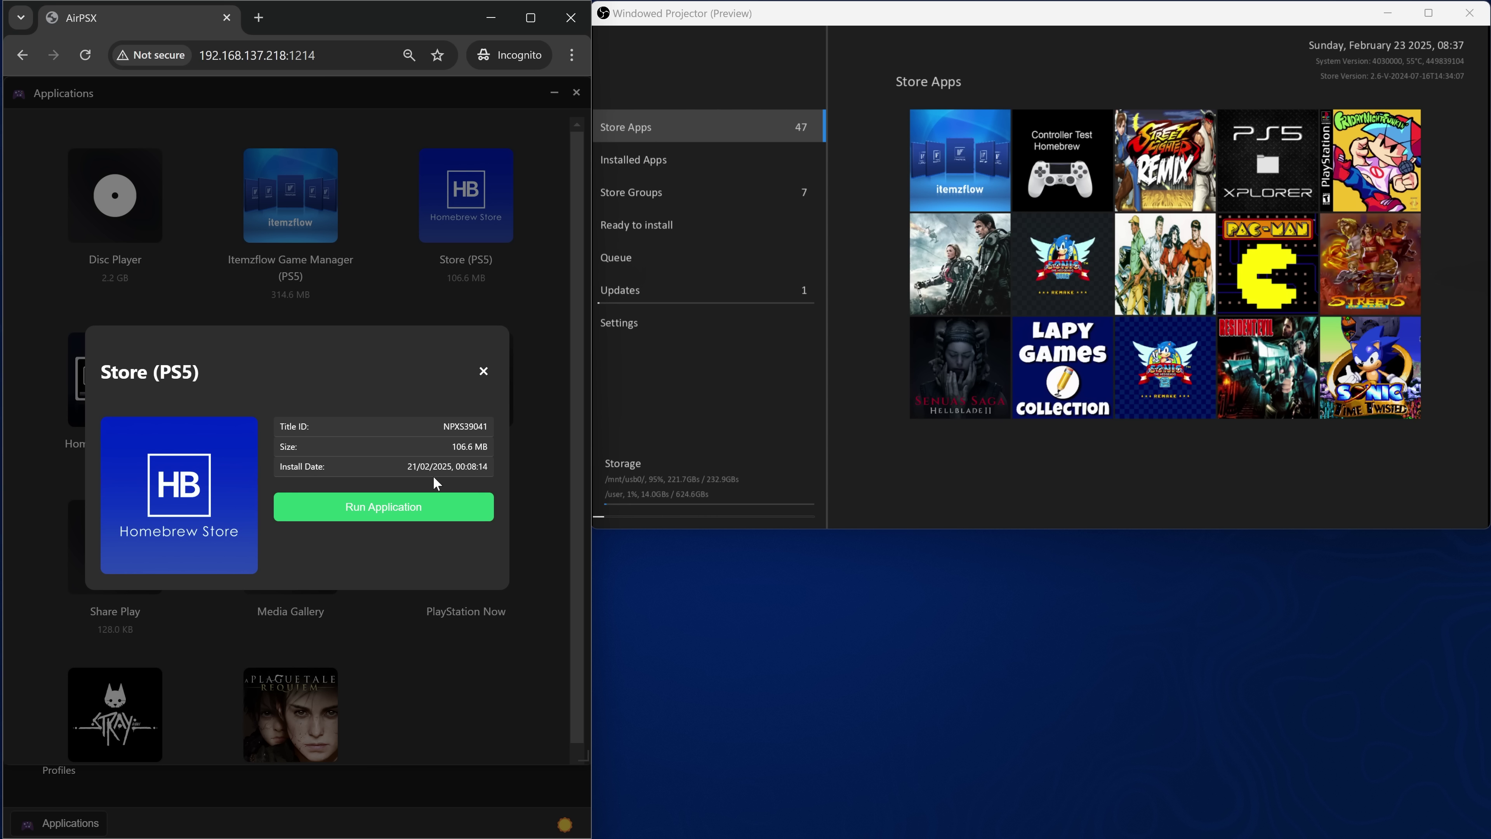
left_click(482, 371)
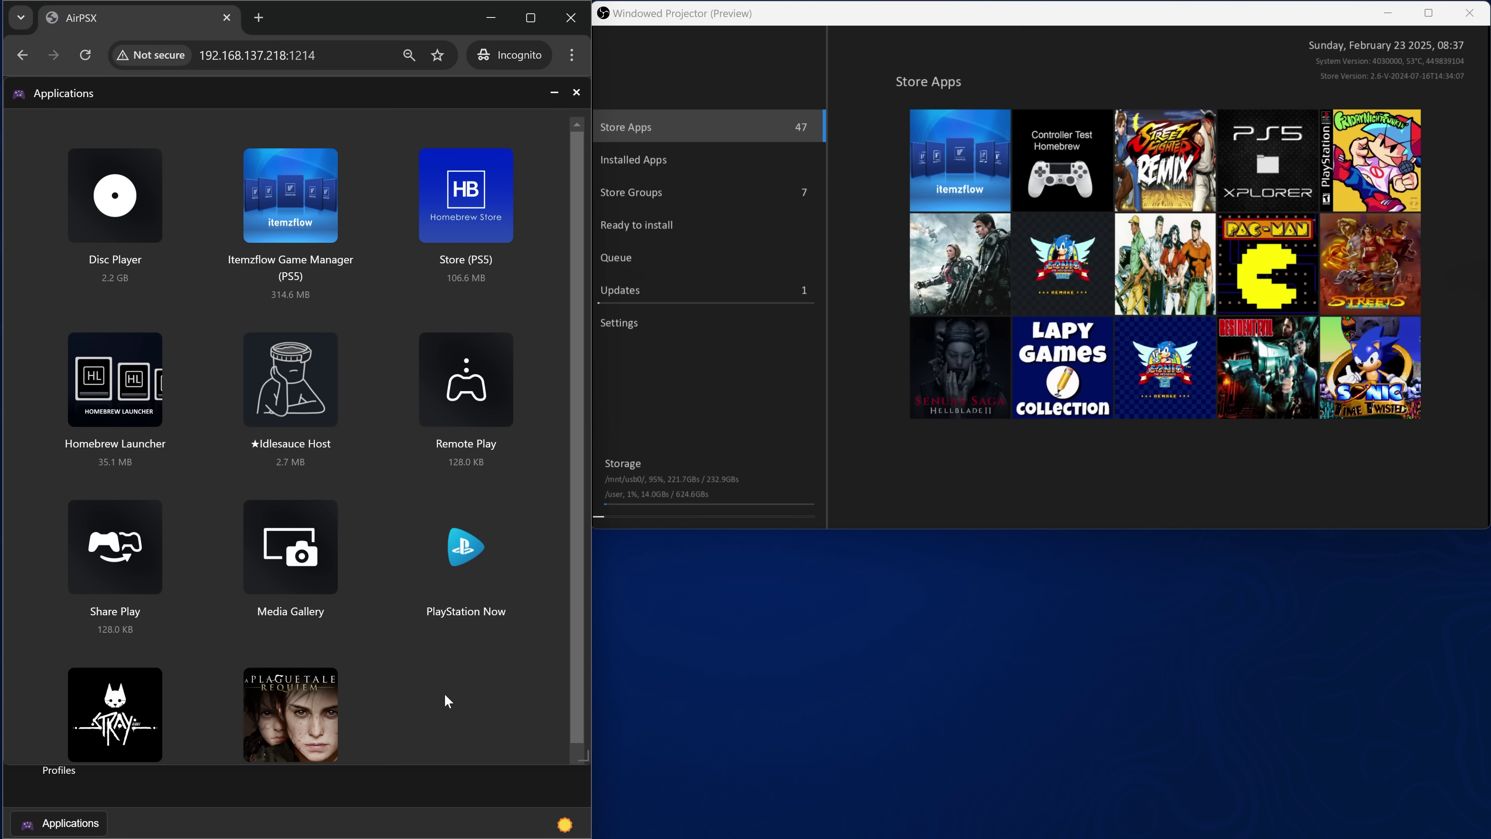
Close the Applications list, view the console's root folders in an enlarged File Manager, then close it
left_click(531, 17)
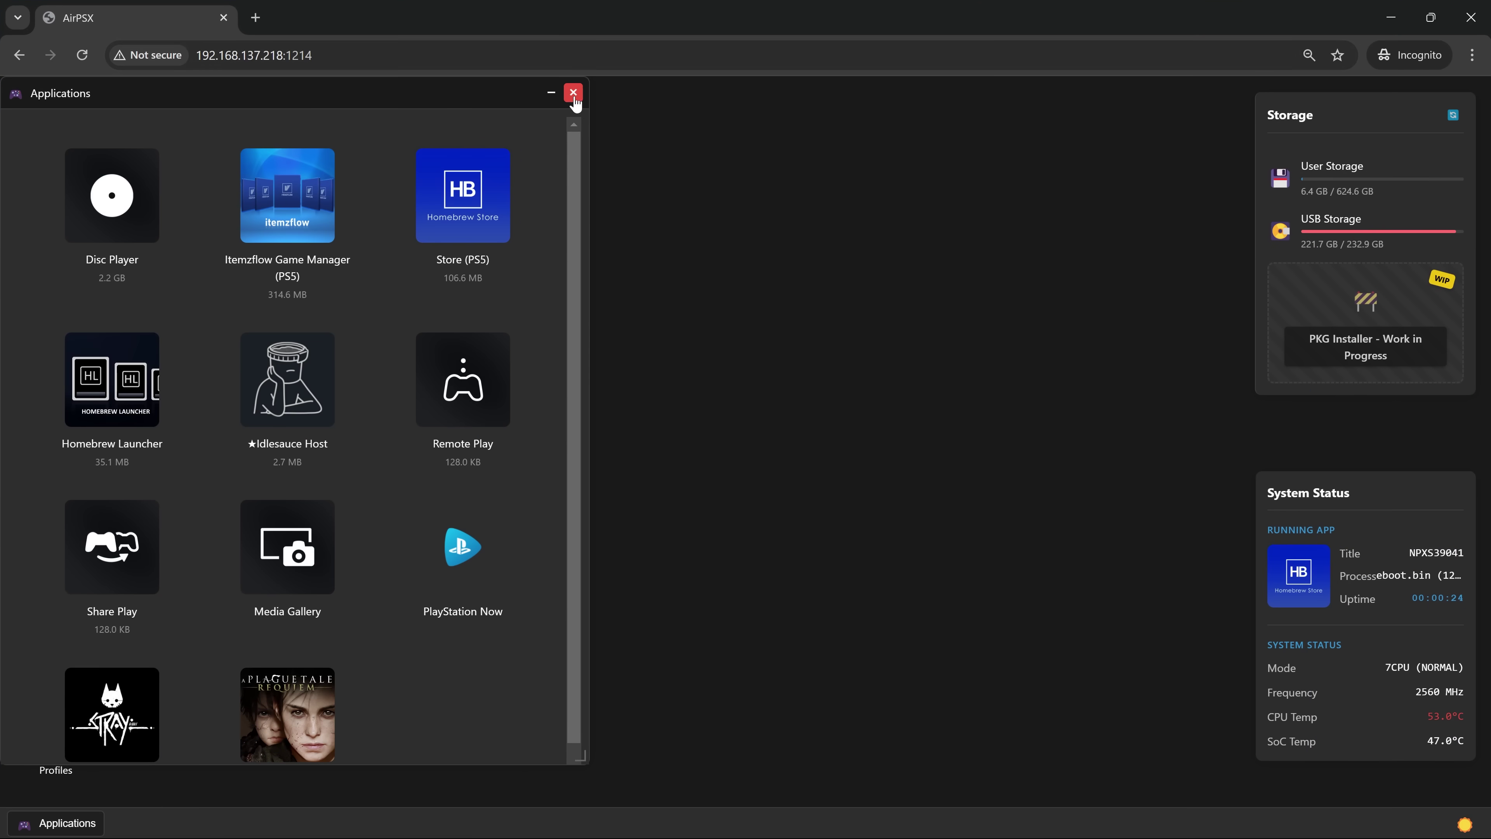
left_click(552, 94)
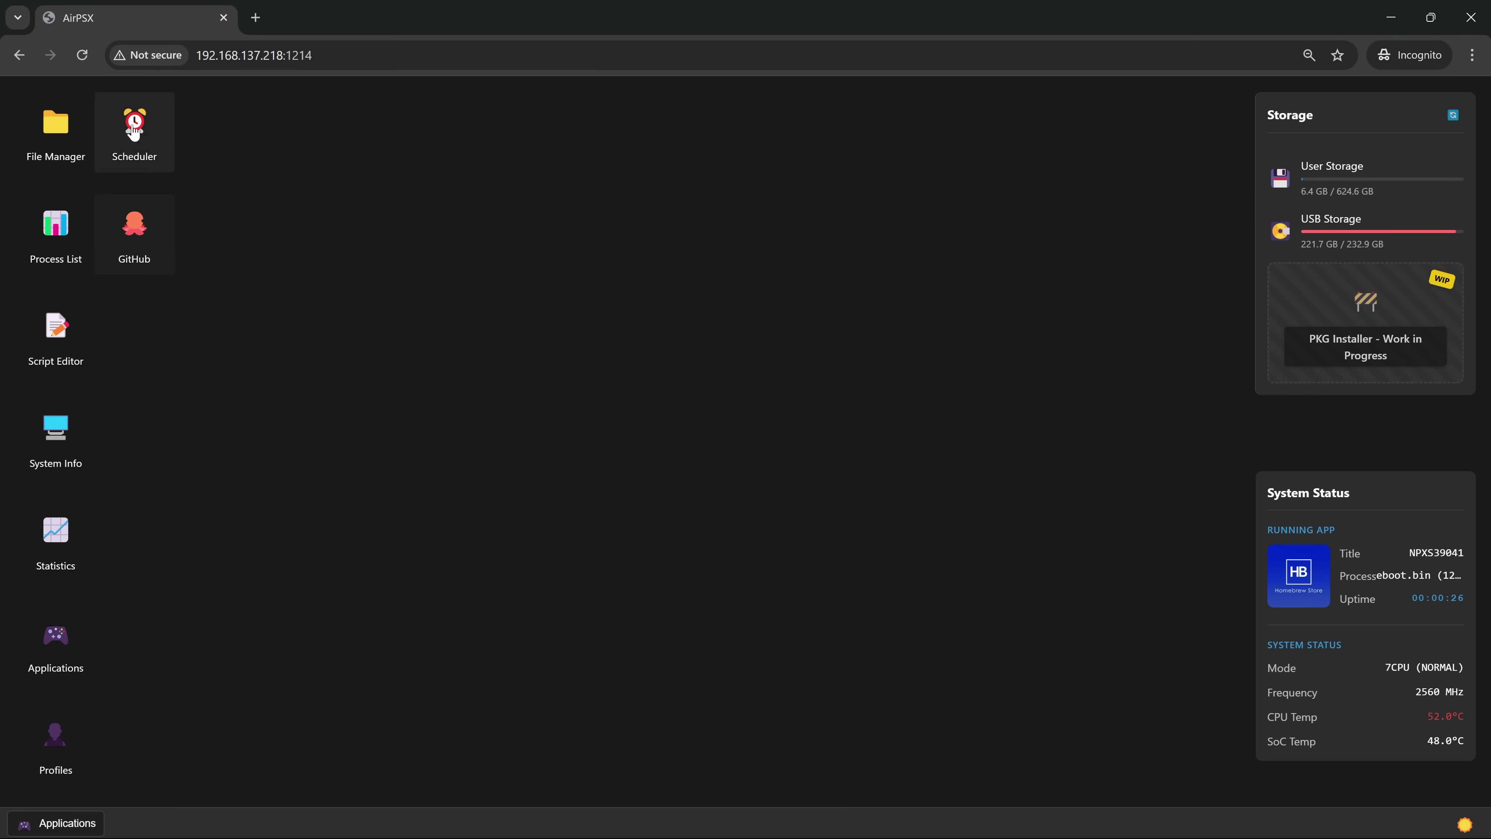
double_click(59, 135)
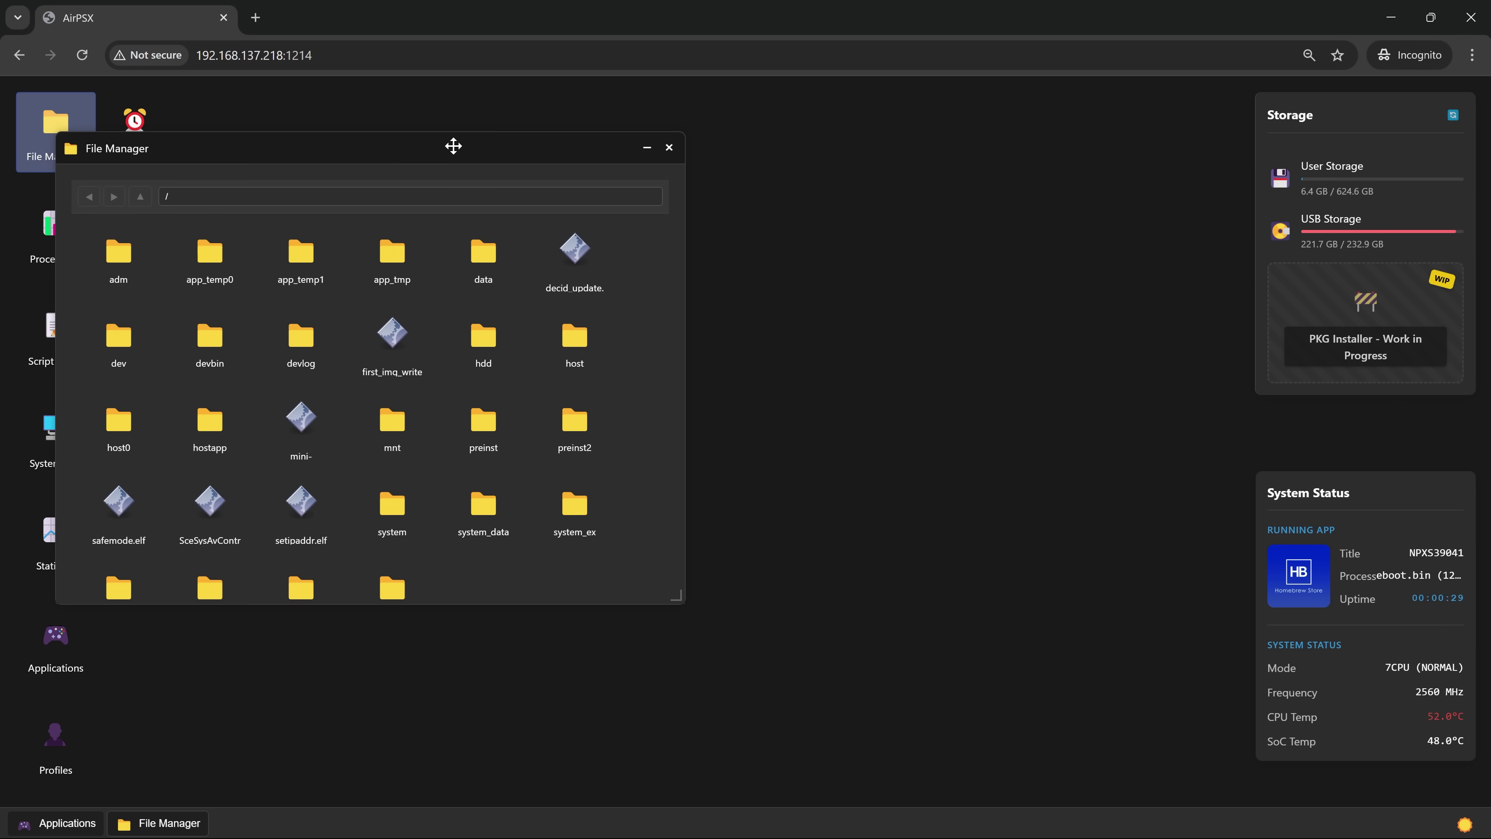
left_click_drag(453, 146, 618, 125)
left_click_drag(844, 577, 1146, 717)
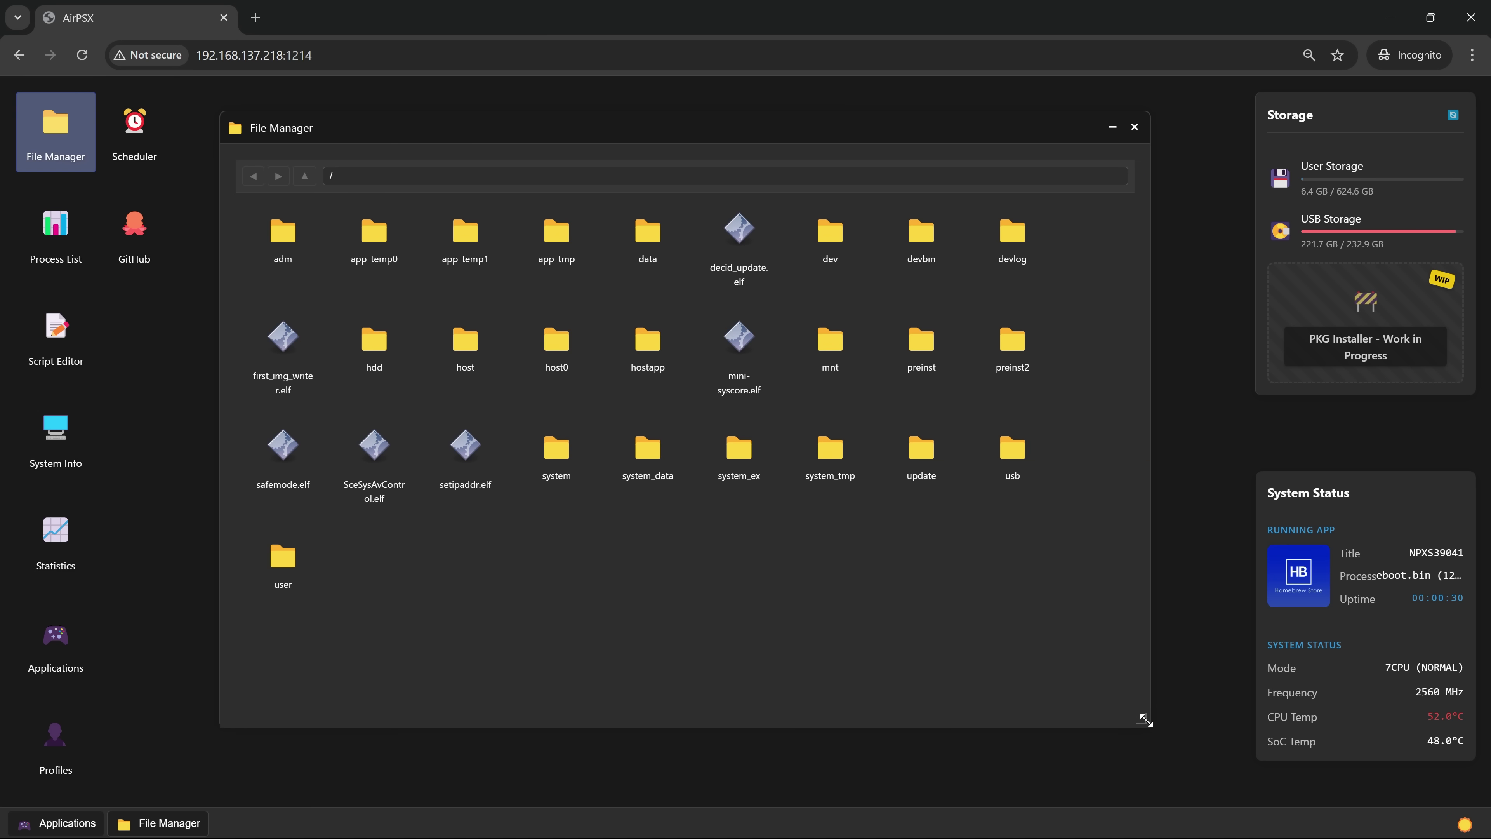
left_click_drag(807, 124, 818, 129)
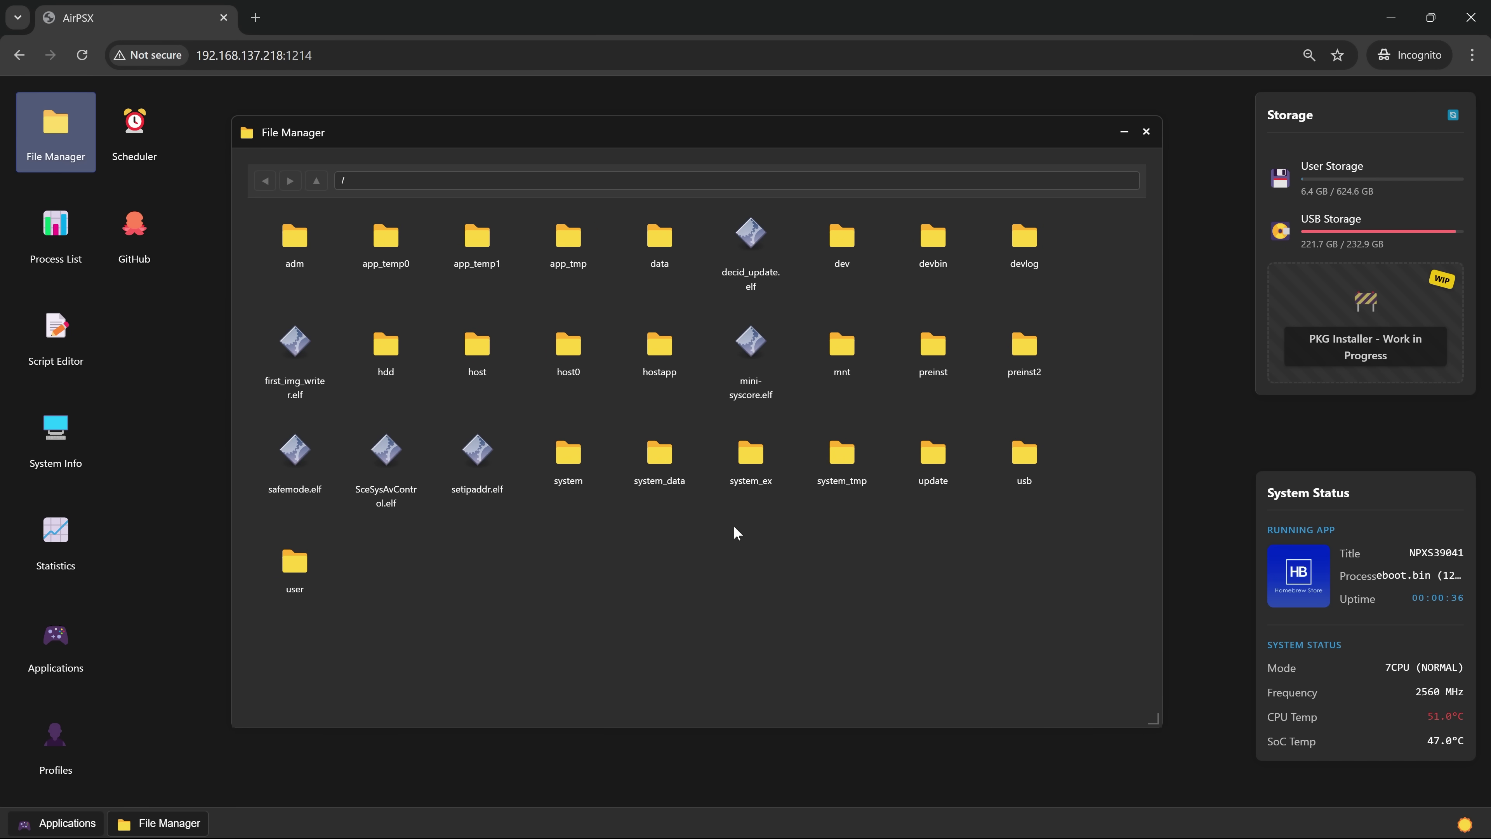
left_click(1145, 134)
left_click_drag(1011, 7, 709, 24)
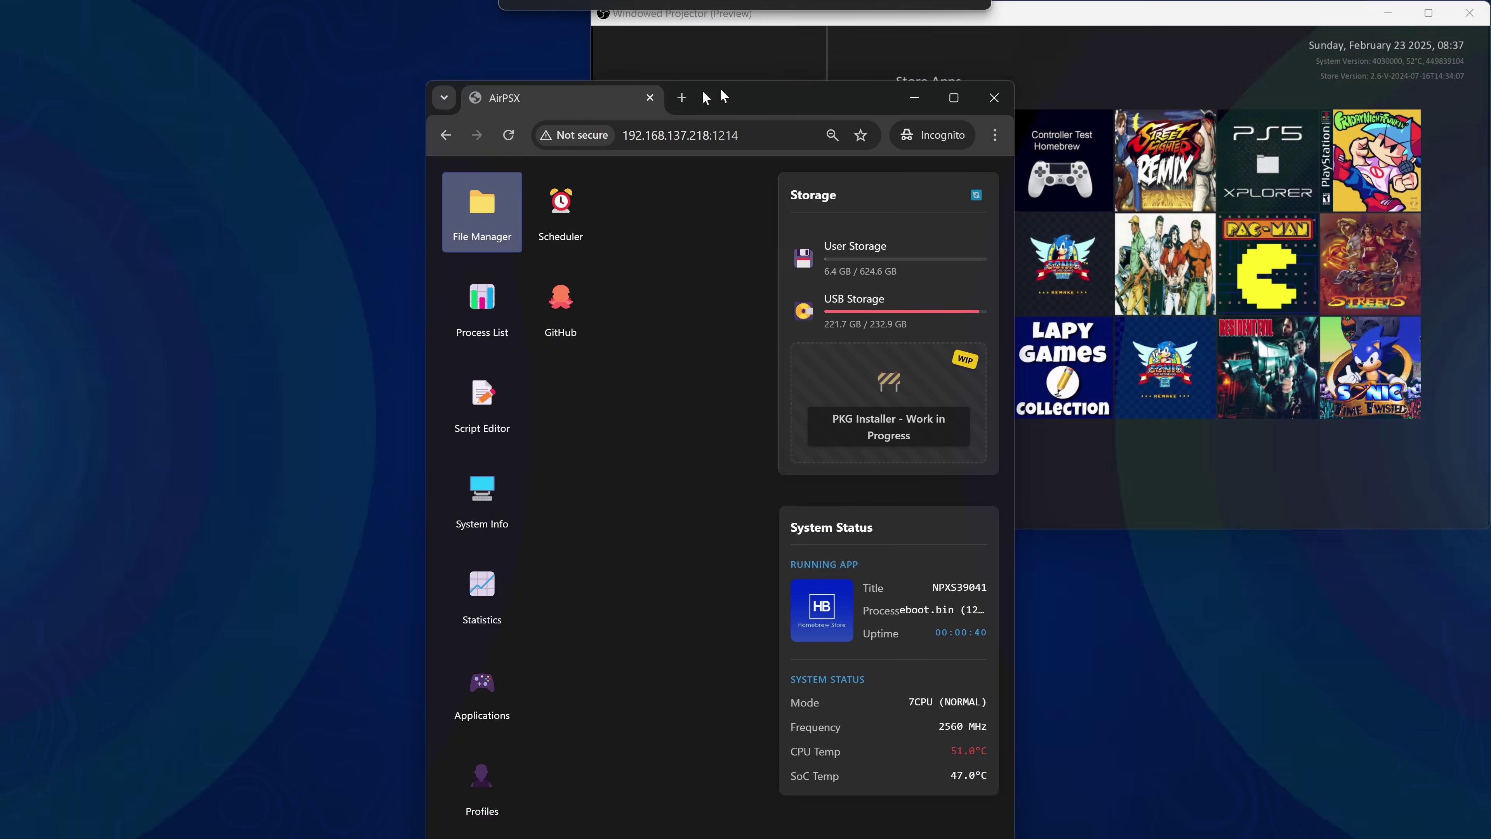